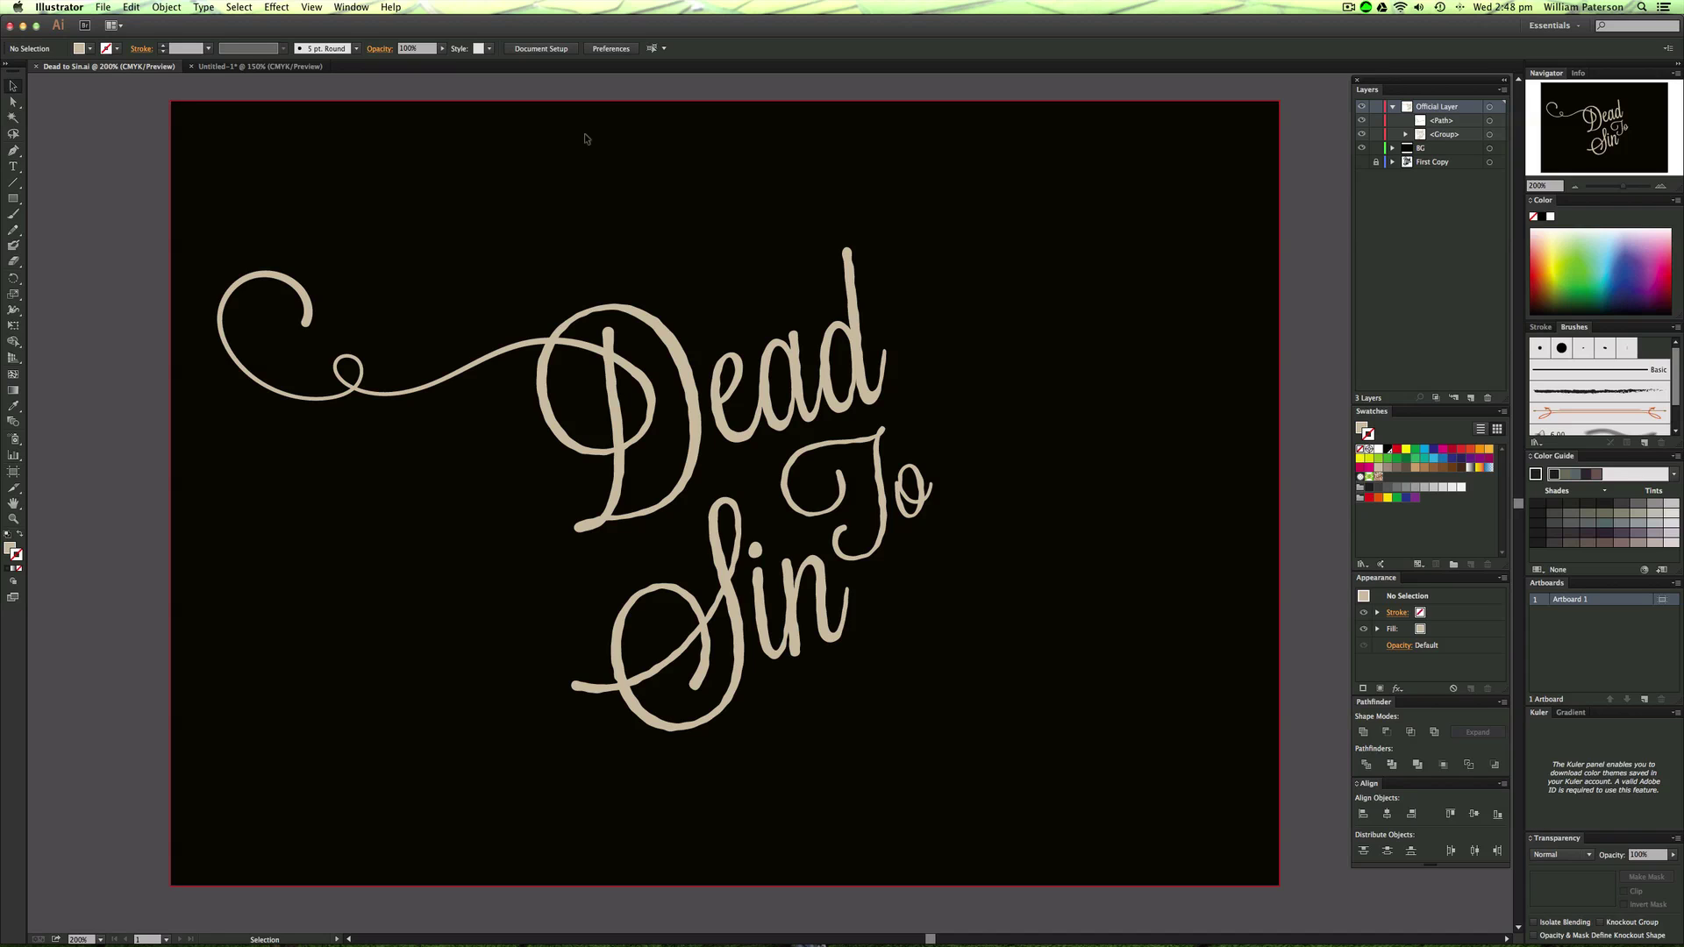
# Move the long swash flourish away from the word Dead to show it as a separate piece.
pyautogui.moveTo(370, 233); pyautogui.dragTo(246, 359)
pyautogui.moveTo(403, 255); pyautogui.dragTo(263, 340)
pyautogui.click(369, 243)
pyautogui.moveTo(460, 495); pyautogui.dragTo(323, 452)
pyautogui.moveTo(492, 564); pyautogui.dragTo(705, 511)
pyautogui.click(510, 574)
pyautogui.moveTo(484, 361); pyautogui.dragTo(511, 201)
pyautogui.click(715, 281)
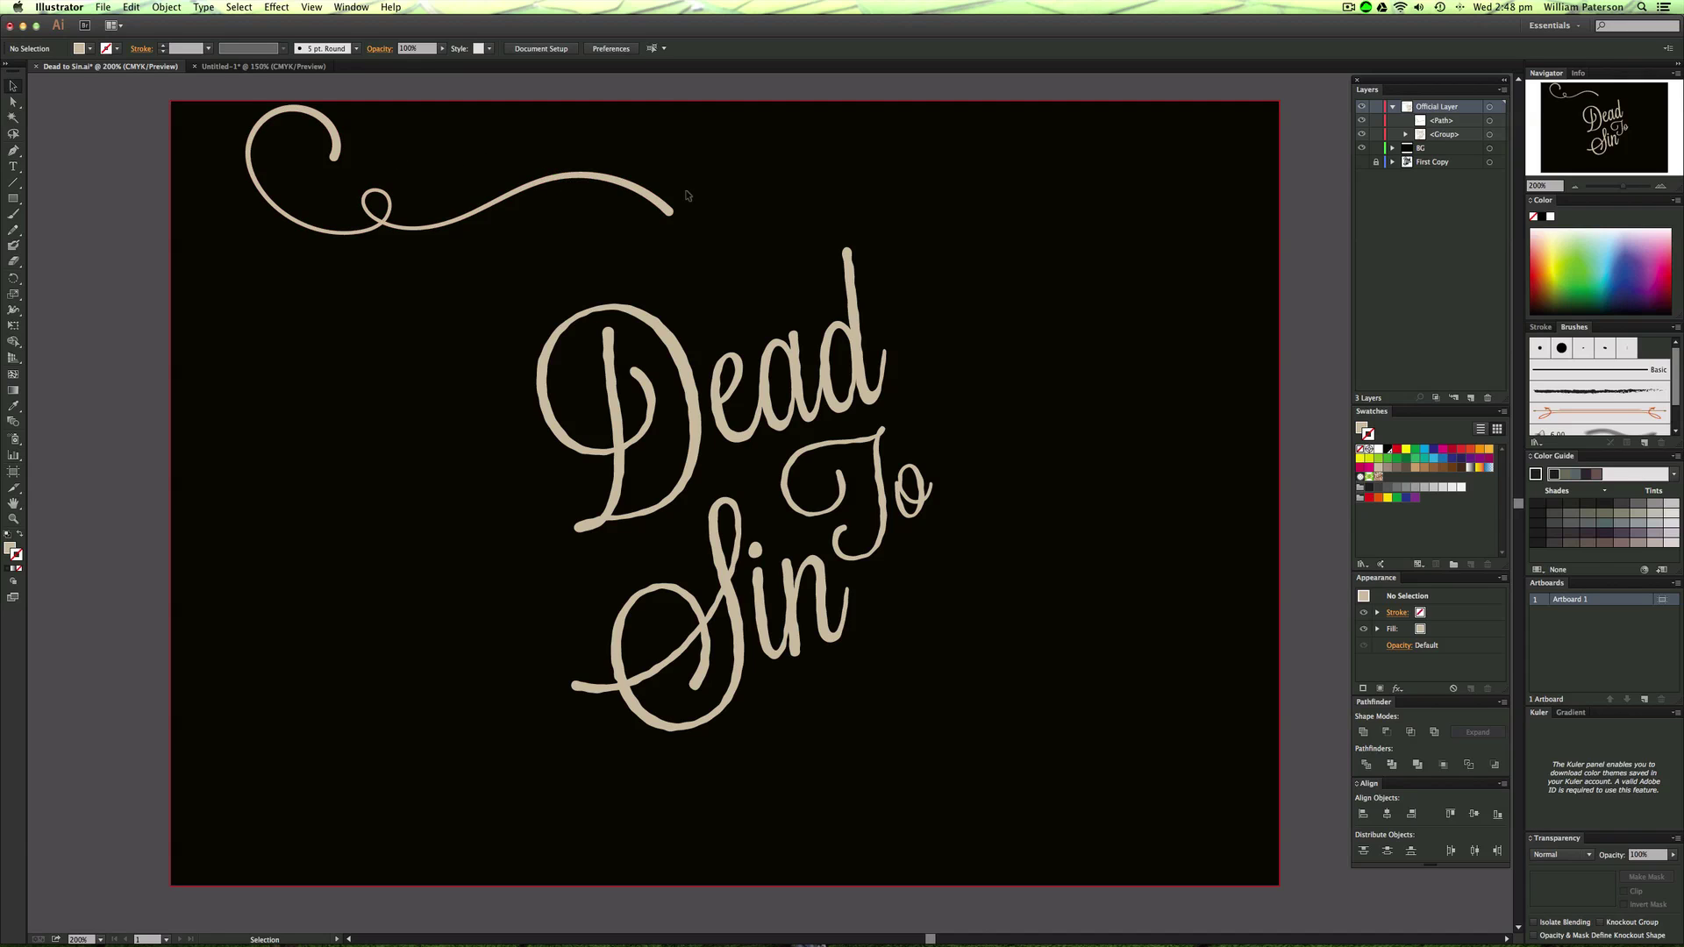
# Undo the flourish move and restore it to its original place attached to the letter D.
pyautogui.moveTo(399, 260)
pyautogui.mouseDown()
pyautogui.moveTo(512, 144)
pyautogui.moveTo(476, 169)
pyautogui.moveTo(433, 295)
pyautogui.moveTo(425, 282)
pyautogui.mouseUp()
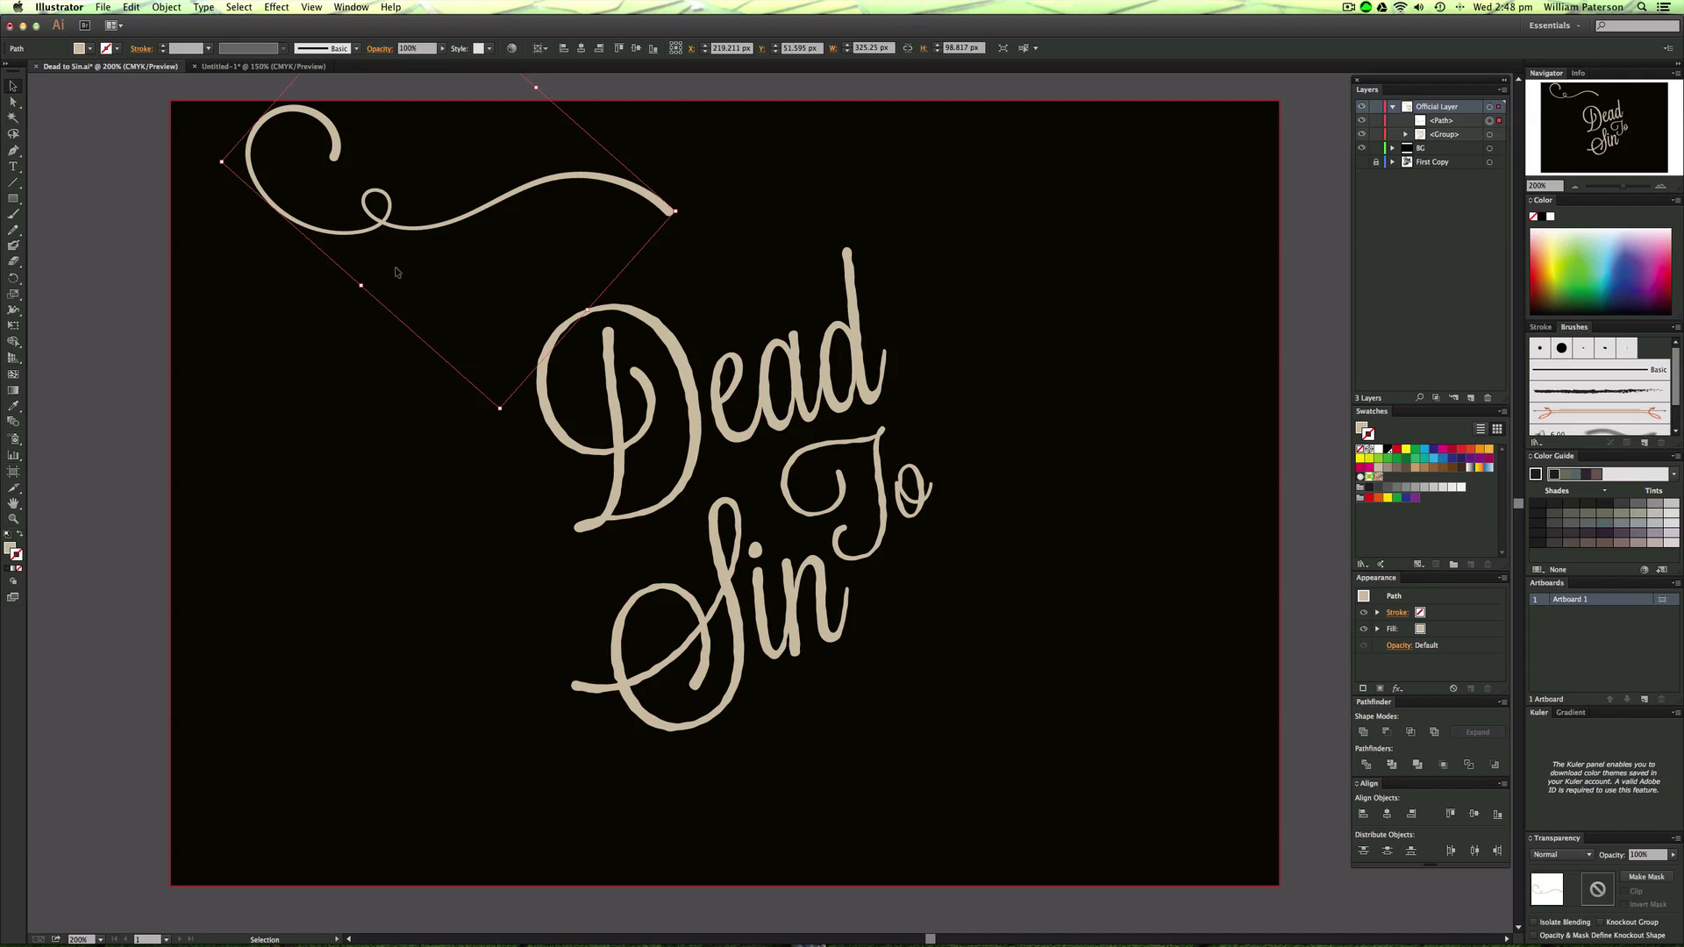
pyautogui.press('super+z')
pyautogui.click(488, 478)
pyautogui.moveTo(470, 473); pyautogui.dragTo(391, 274)
pyautogui.moveTo(402, 238); pyautogui.dragTo(376, 517)
pyautogui.click(506, 608)
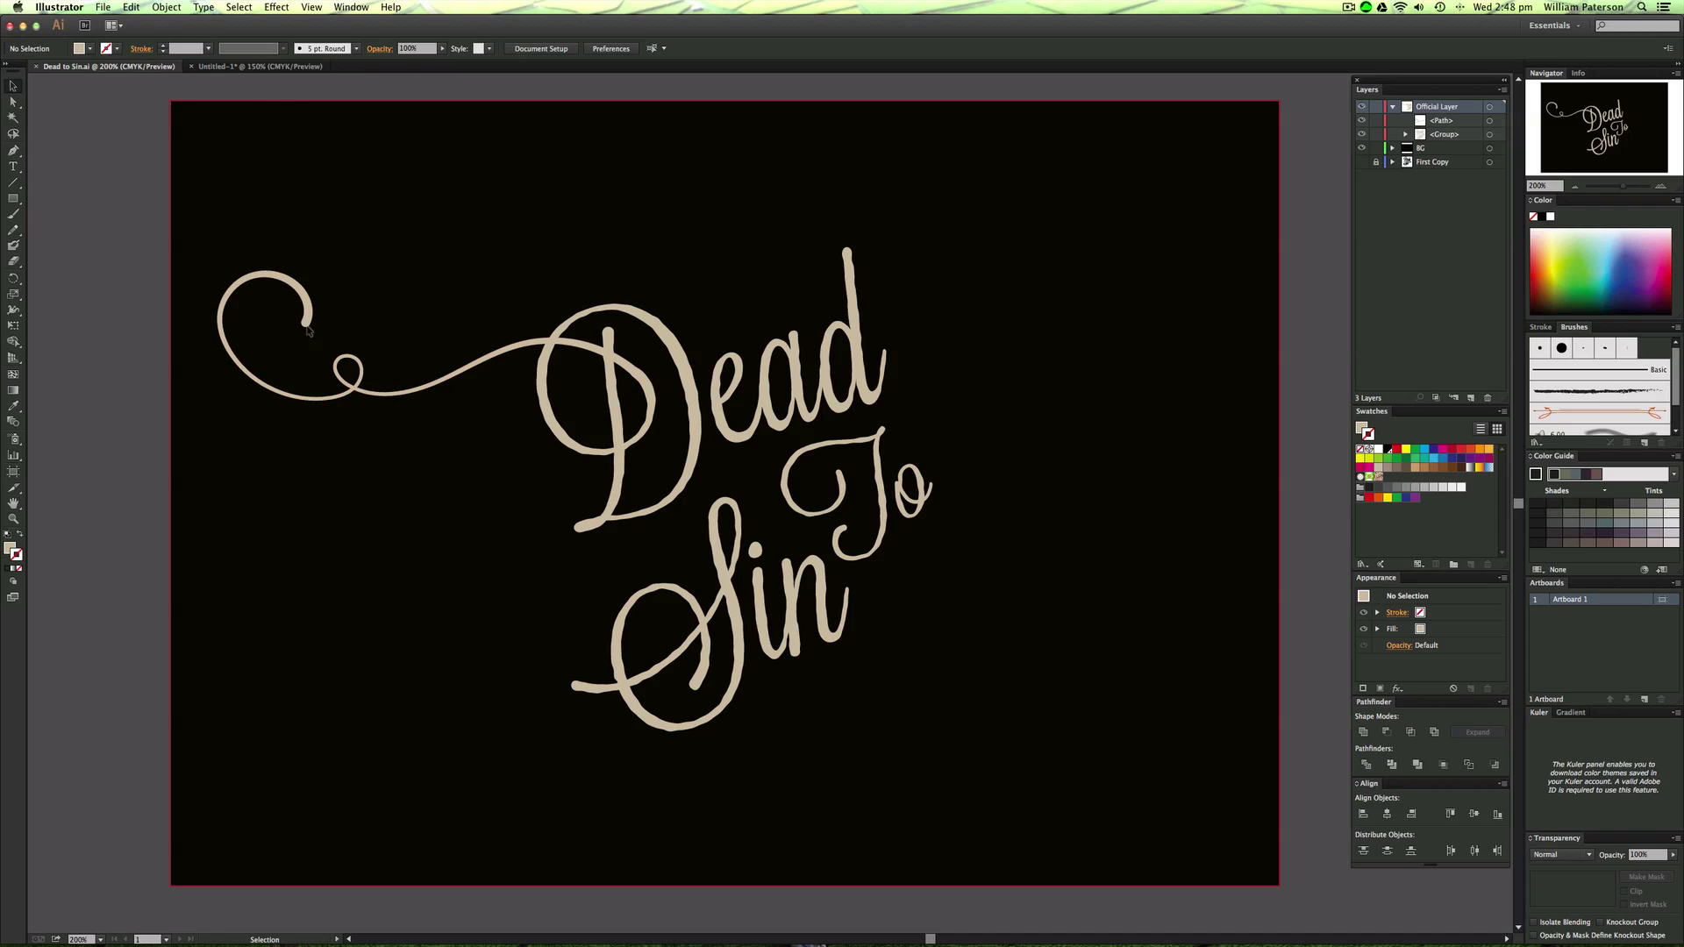
pyautogui.moveTo(511, 296); pyautogui.dragTo(425, 273)
# Switch to the blank Untitled-1 document and activate the Pencil tool.
pyautogui.click(224, 66)
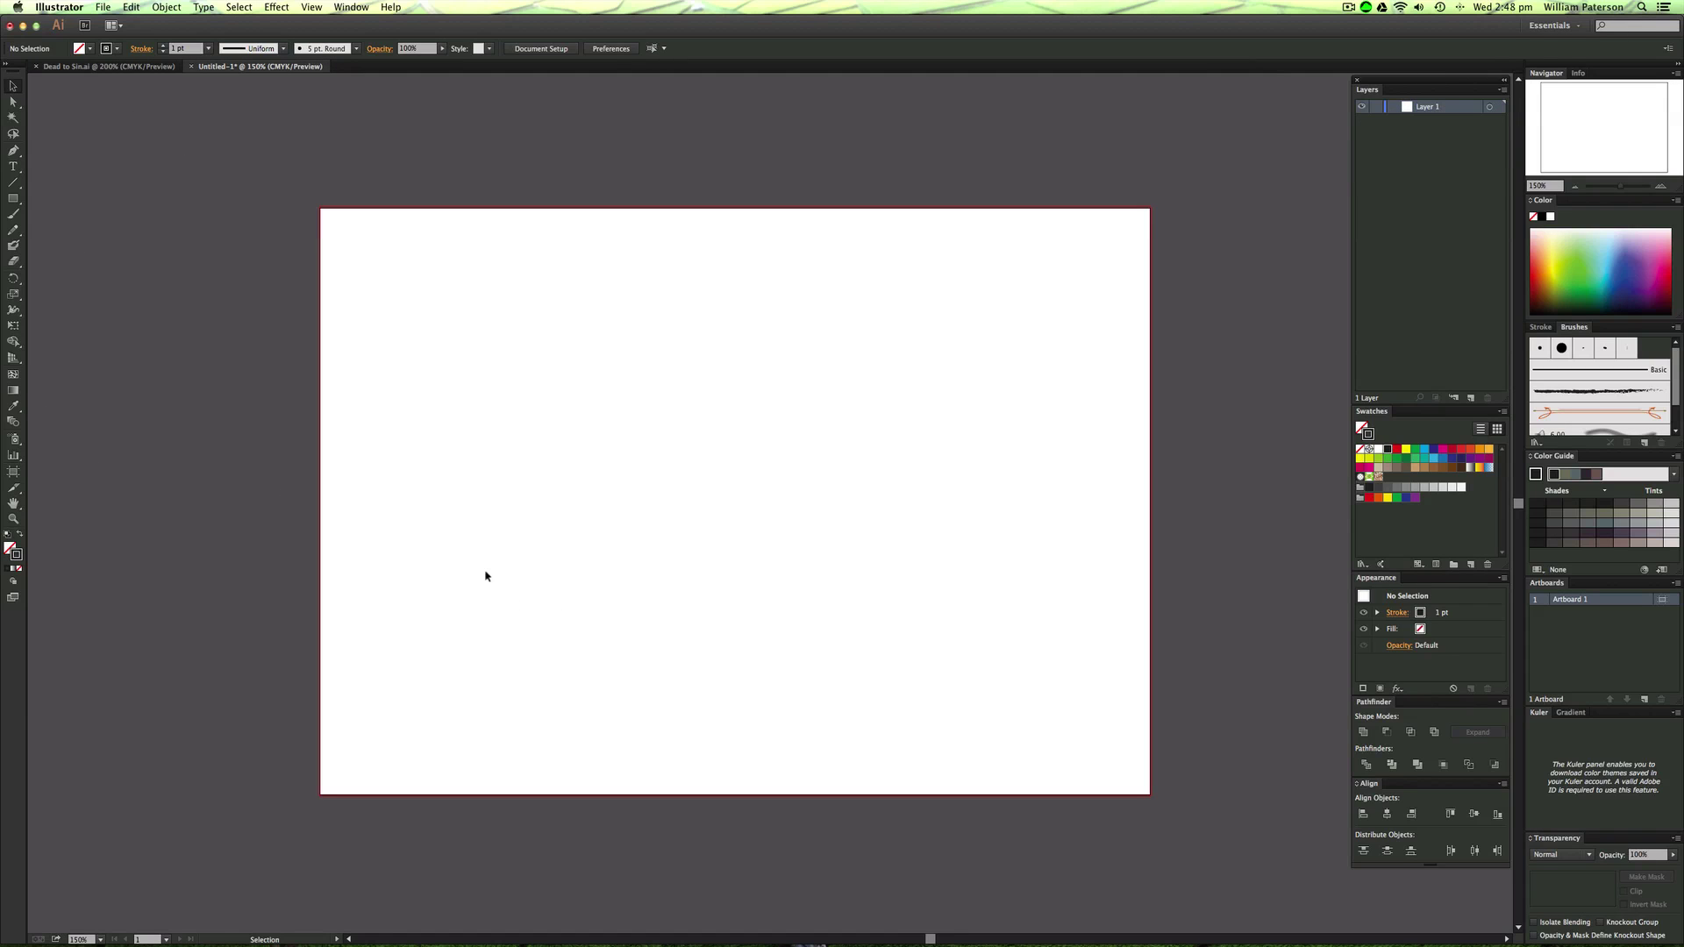
pyautogui.click(14, 229)
# Try several freehand Pencil curves across the artboard, undoing each one.
pyautogui.moveTo(476, 490)
pyautogui.mouseDown()
pyautogui.moveTo(710, 451)
pyautogui.moveTo(867, 538)
pyautogui.moveTo(873, 357)
pyautogui.moveTo(933, 322)
pyautogui.moveTo(858, 343)
pyautogui.mouseUp()
pyautogui.press('super+z')
pyautogui.moveTo(471, 512); pyautogui.dragTo(877, 401)
pyautogui.hotkey('ctrl', 'z')
pyautogui.moveTo(518, 490)
pyautogui.mouseDown()
pyautogui.moveTo(676, 432)
pyautogui.moveTo(719, 474)
pyautogui.mouseUp()
pyautogui.hotkey('ctrl', 'z')
# Doodle a few small freehand shapes and a hooked curve with the Pencil tool, deleting them all.
pyautogui.moveTo(619, 366)
pyautogui.mouseDown()
pyautogui.moveTo(620, 387)
pyautogui.moveTo(627, 359)
pyautogui.moveTo(703, 350)
pyautogui.moveTo(682, 357)
pyautogui.mouseUp()
pyautogui.moveTo(564, 404); pyautogui.dragTo(751, 376)
pyautogui.moveTo(645, 397)
pyautogui.mouseDown()
pyautogui.moveTo(676, 415)
pyautogui.moveTo(641, 449)
pyautogui.mouseUp()
pyautogui.keyDown('super'); pyautogui.moveTo(864, 312); pyautogui.dragTo(434, 590); pyautogui.keyUp('super')
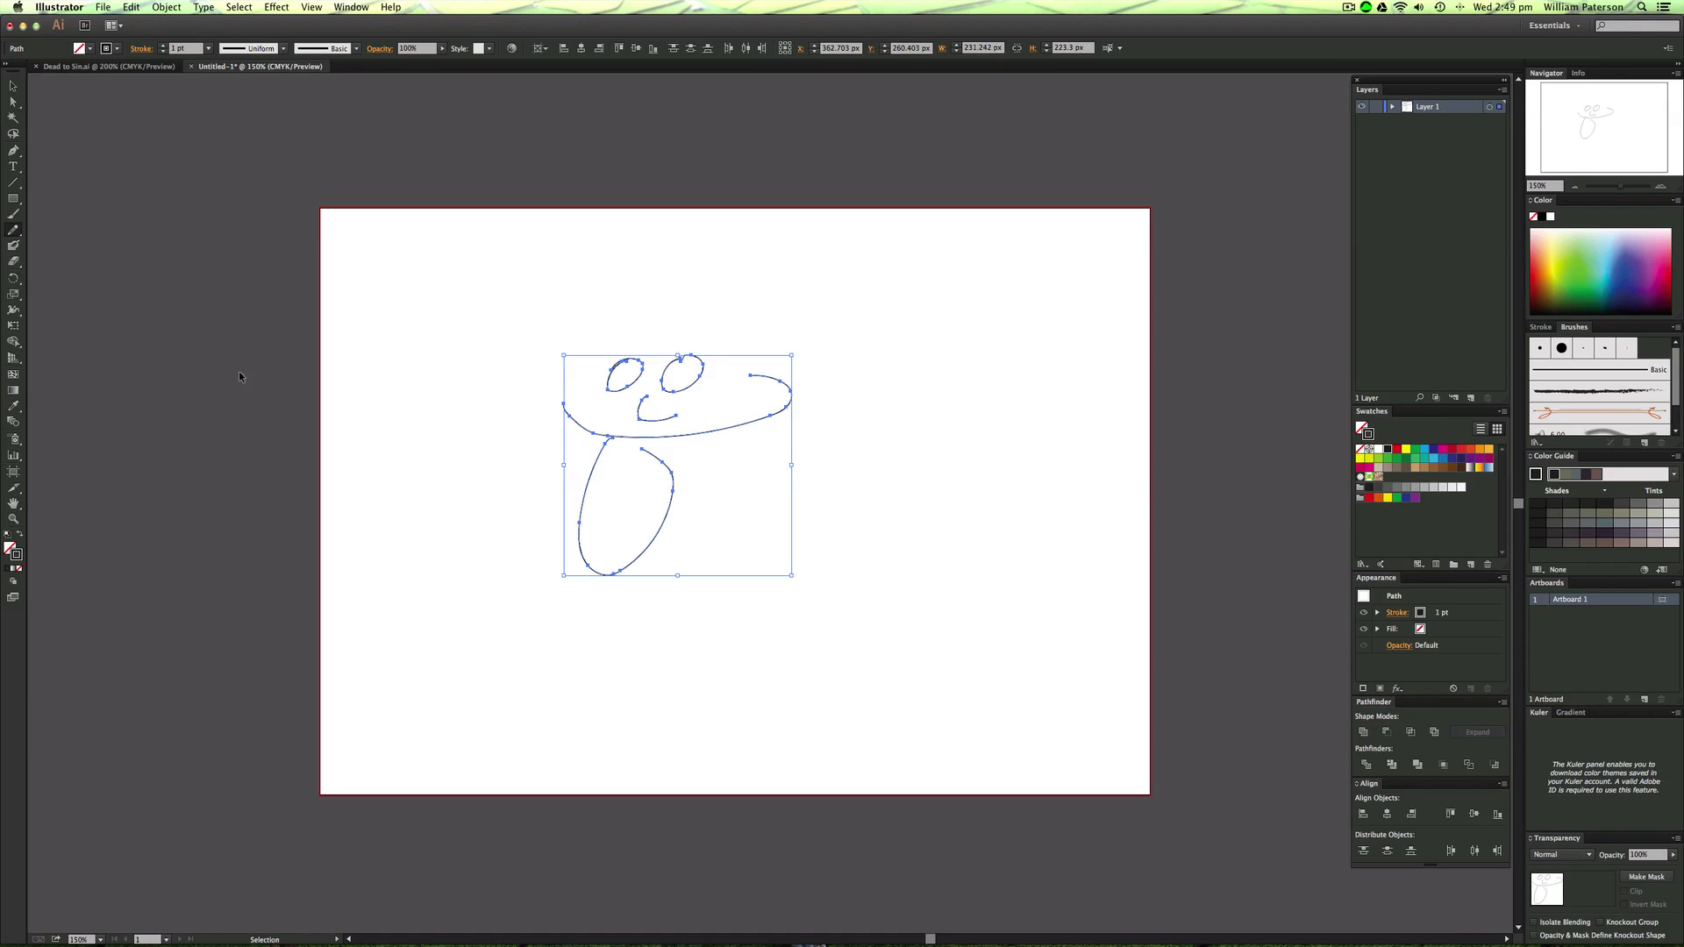
pyautogui.press('Delete')
pyautogui.moveTo(541, 697)
pyautogui.mouseDown()
pyautogui.moveTo(576, 643)
pyautogui.moveTo(861, 485)
pyautogui.moveTo(793, 392)
pyautogui.moveTo(764, 440)
pyautogui.mouseUp()
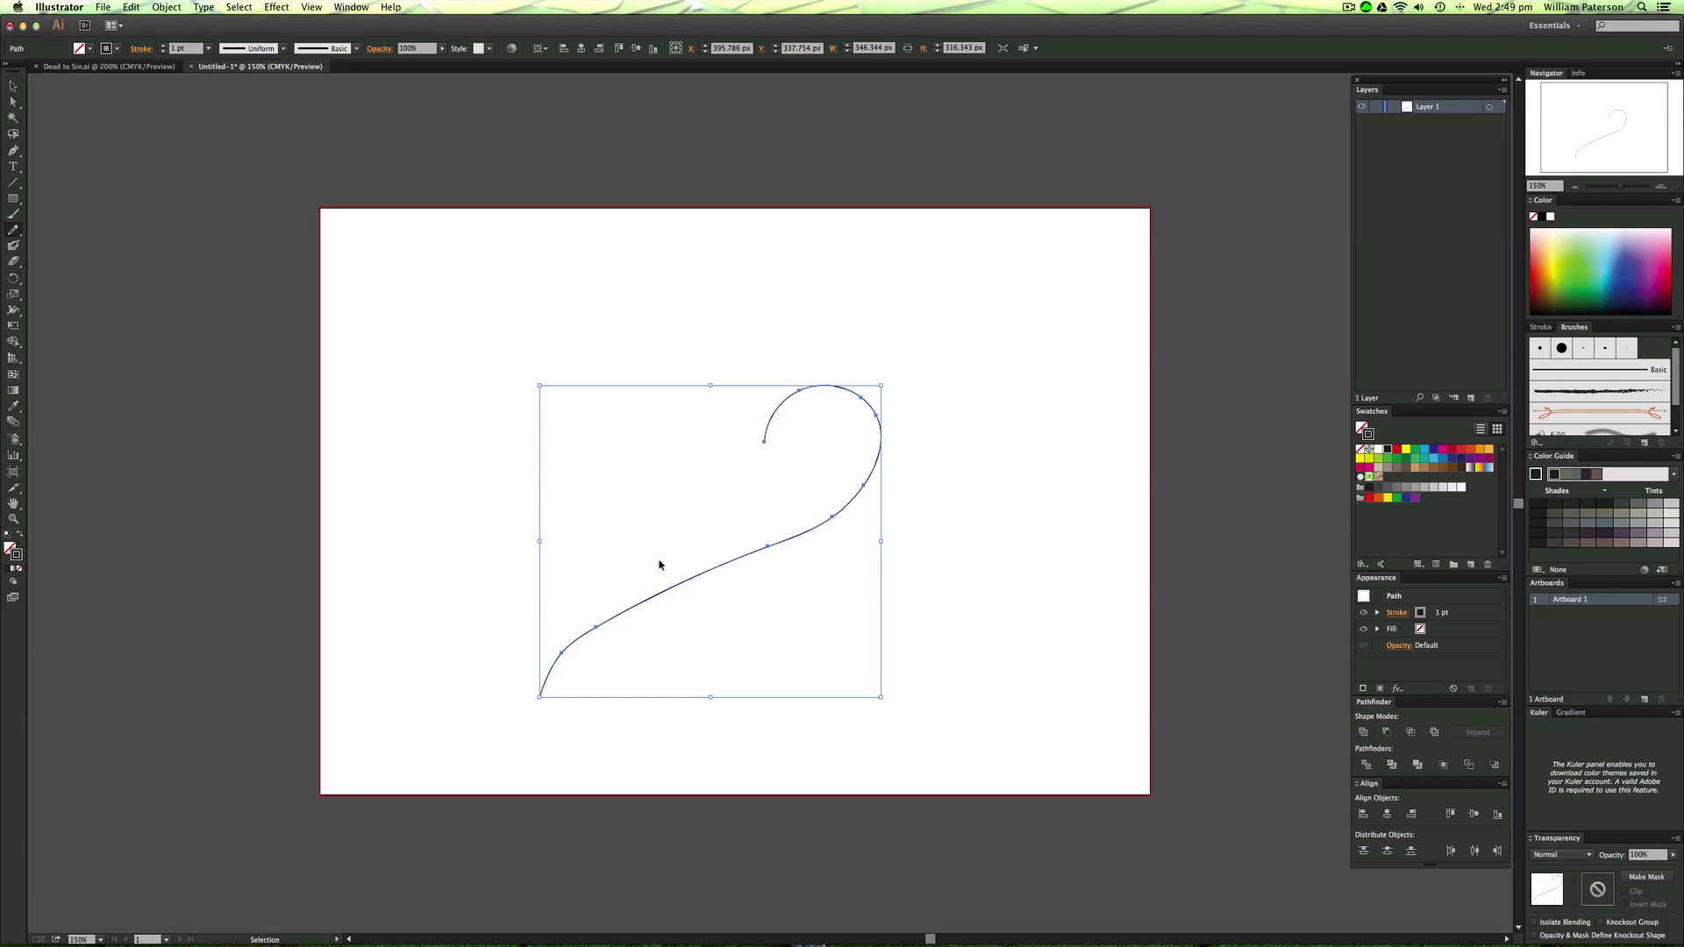
pyautogui.press('Delete')
# Draw a shallow wavy curve with the Pen tool, move it up the artboard, and delete it.
pyautogui.press('p')
pyautogui.moveTo(514, 654); pyautogui.dragTo(591, 654)
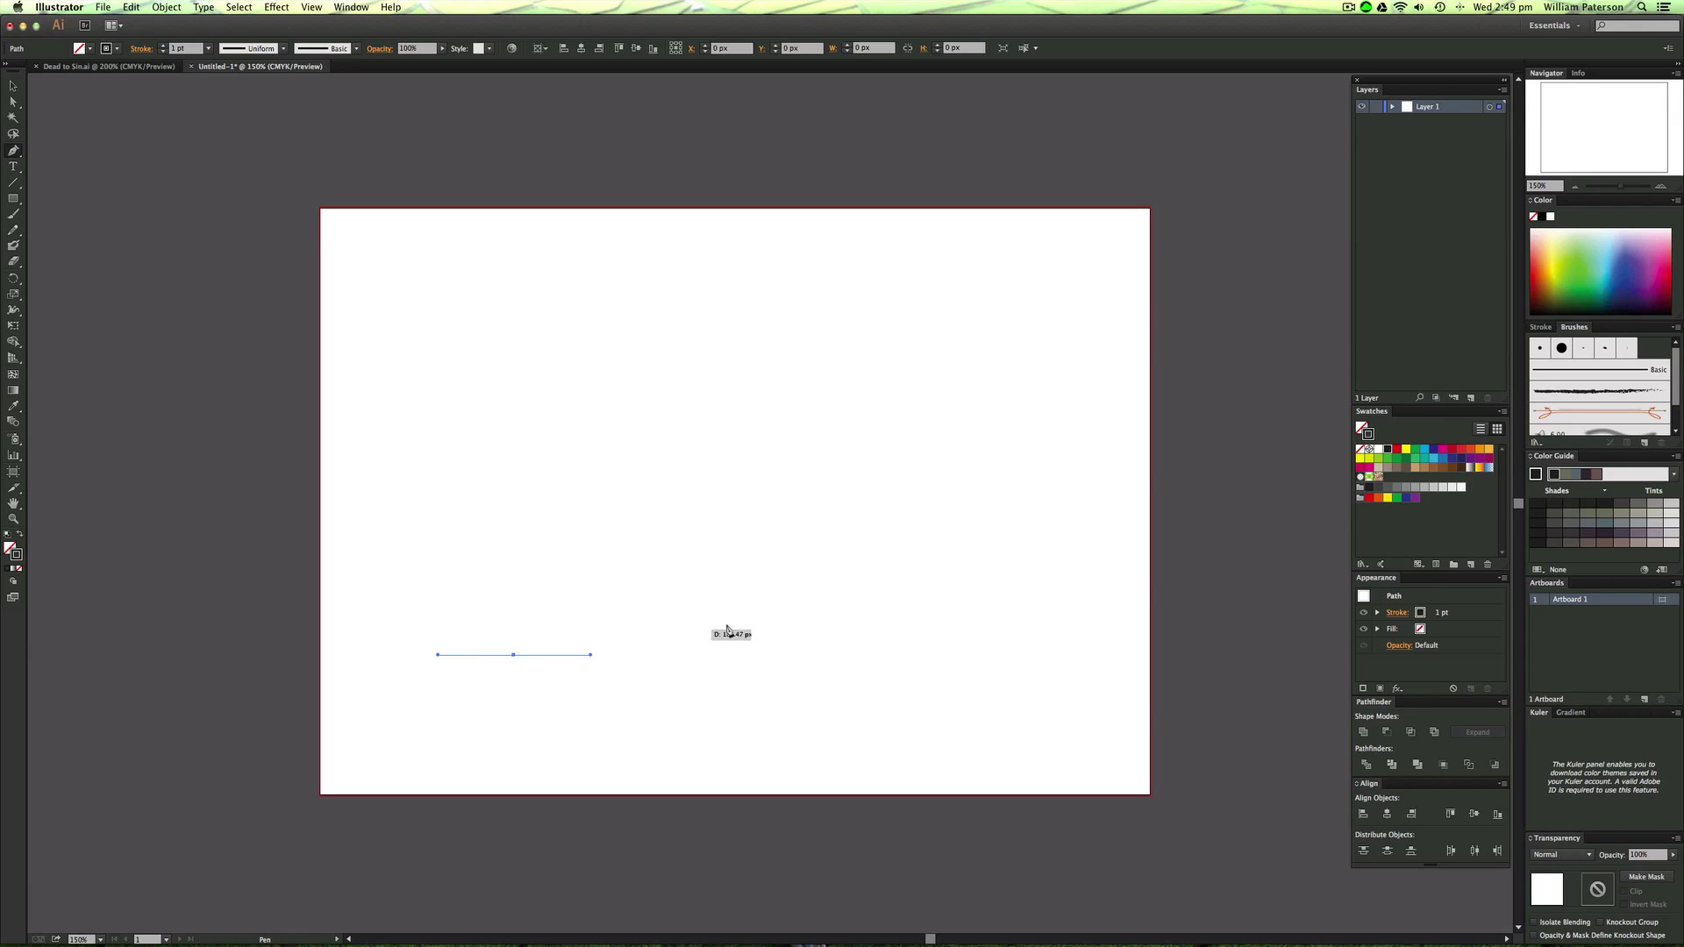
pyautogui.moveTo(884, 654); pyautogui.dragTo(985, 590)
pyautogui.press('v')
pyautogui.click(925, 677)
pyautogui.moveTo(839, 675); pyautogui.dragTo(823, 499)
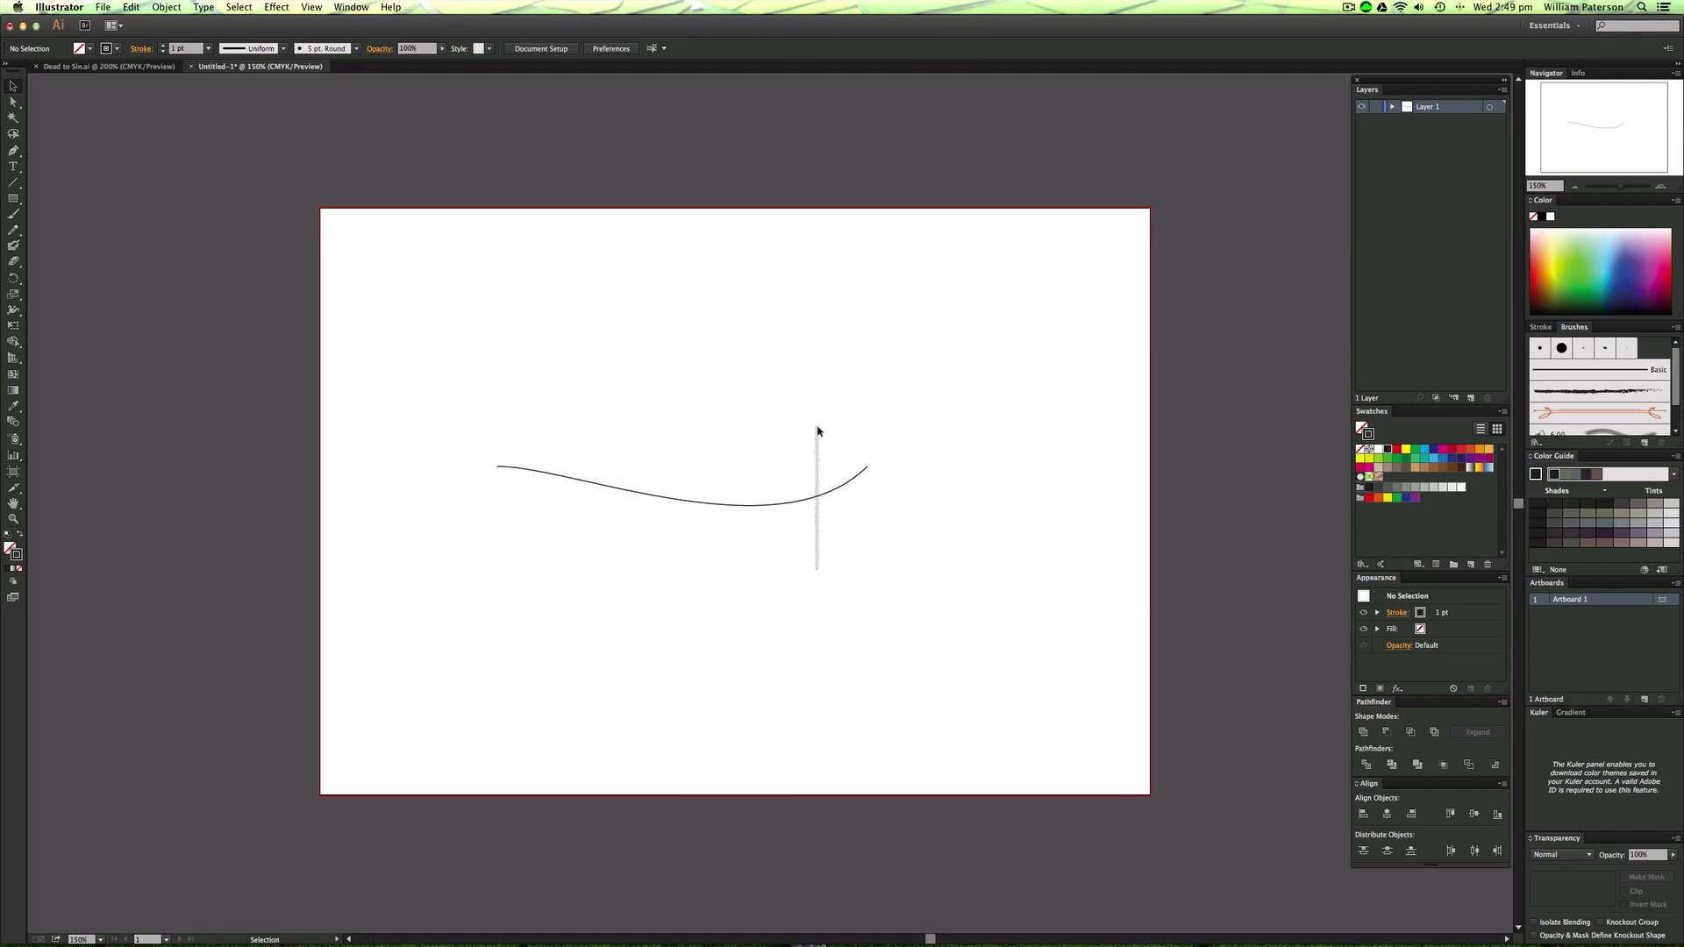
pyautogui.press('Delete')
pyautogui.press('u')
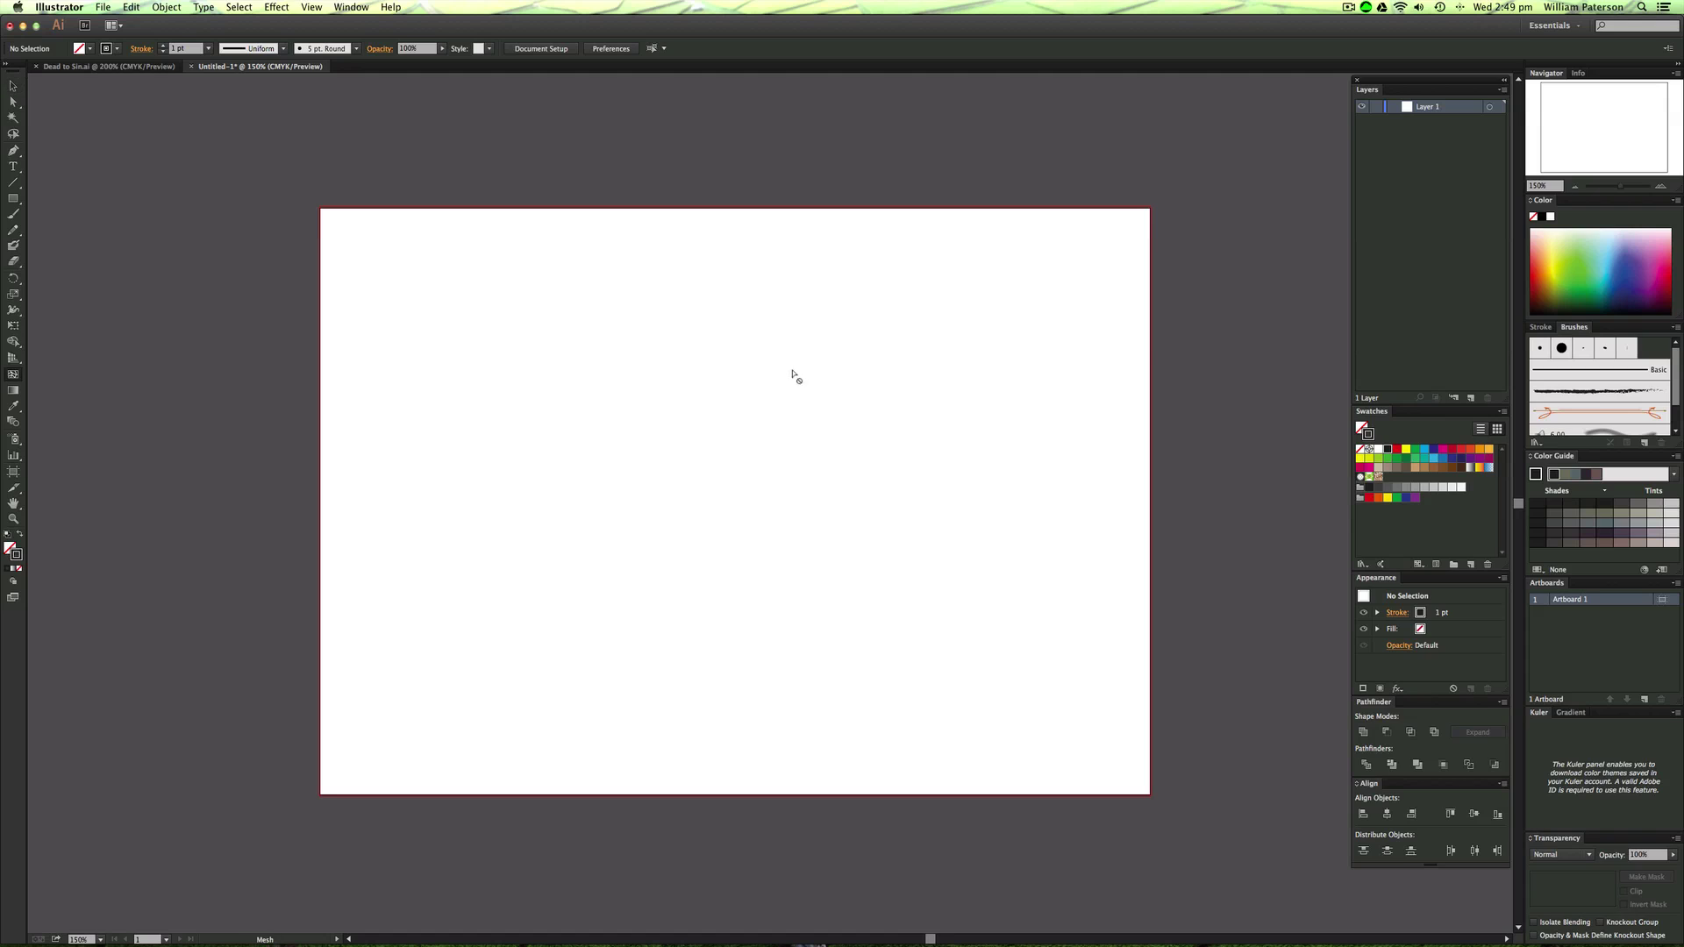
pyautogui.press('n')
pyautogui.doubleClick(14, 232)
pyautogui.moveTo(491, 239); pyautogui.dragTo(106, 177)
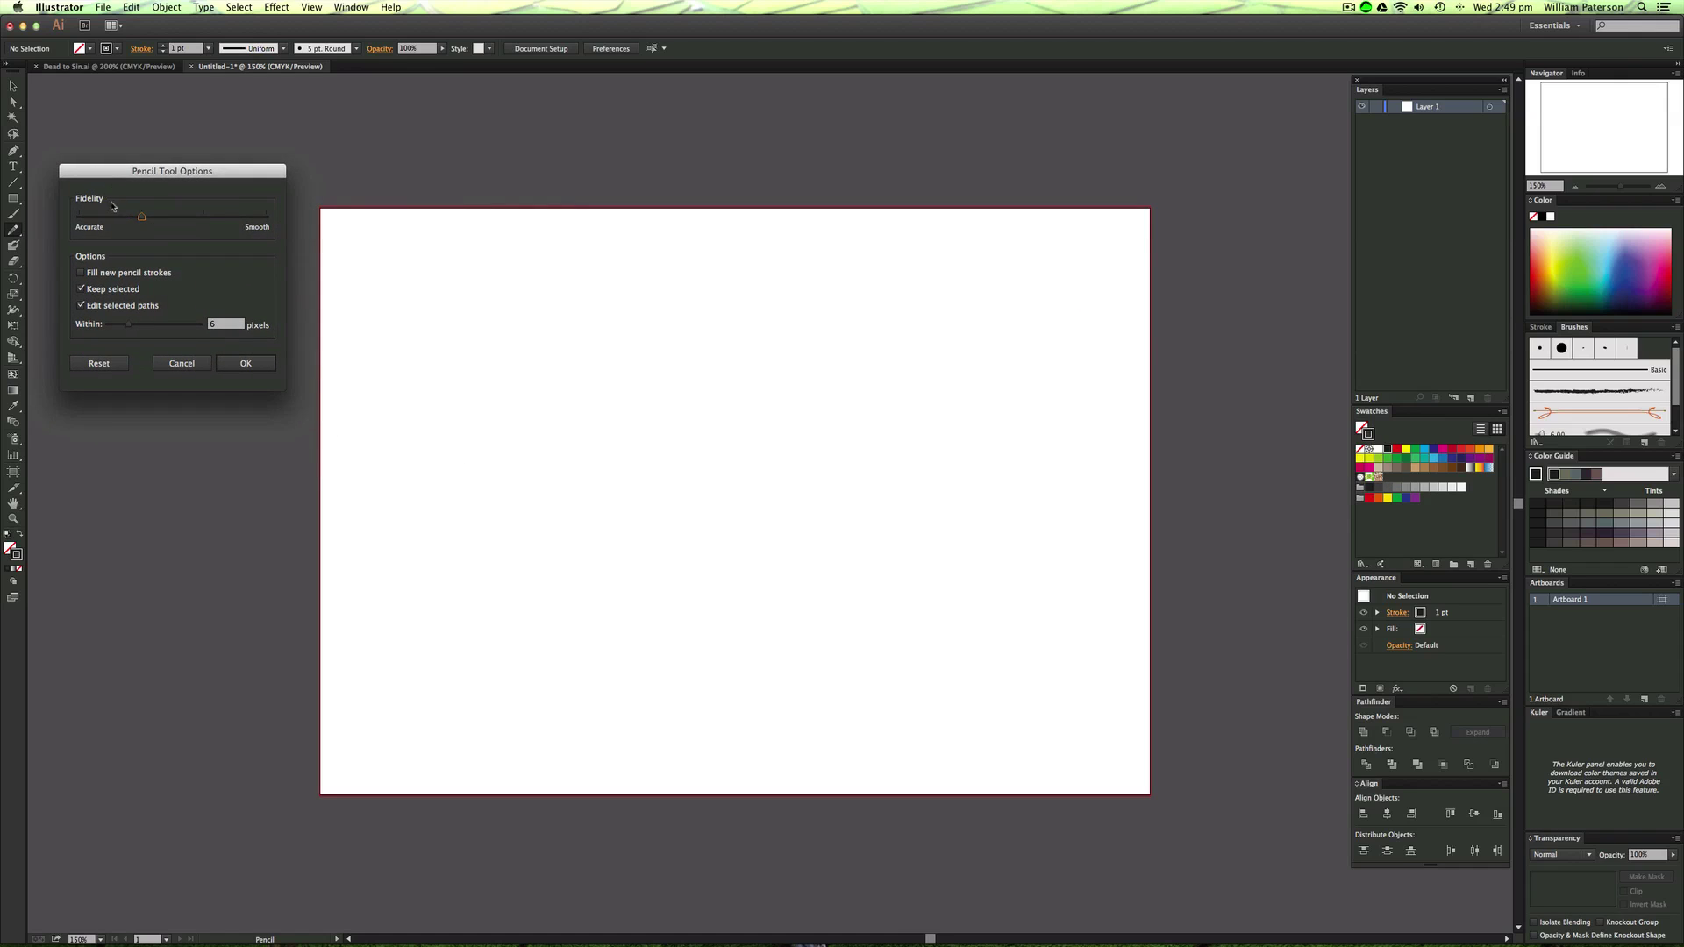
pyautogui.press('Escape')
# Reset the Pencil tool options and set Fidelity all the way to Smooth.
pyautogui.doubleClick(13, 231)
pyautogui.moveTo(197, 178)
pyautogui.mouseDown()
pyautogui.moveTo(225, 168)
pyautogui.moveTo(195, 161)
pyautogui.moveTo(197, 146)
pyautogui.moveTo(499, 203)
pyautogui.moveTo(597, 290)
pyautogui.mouseUp()
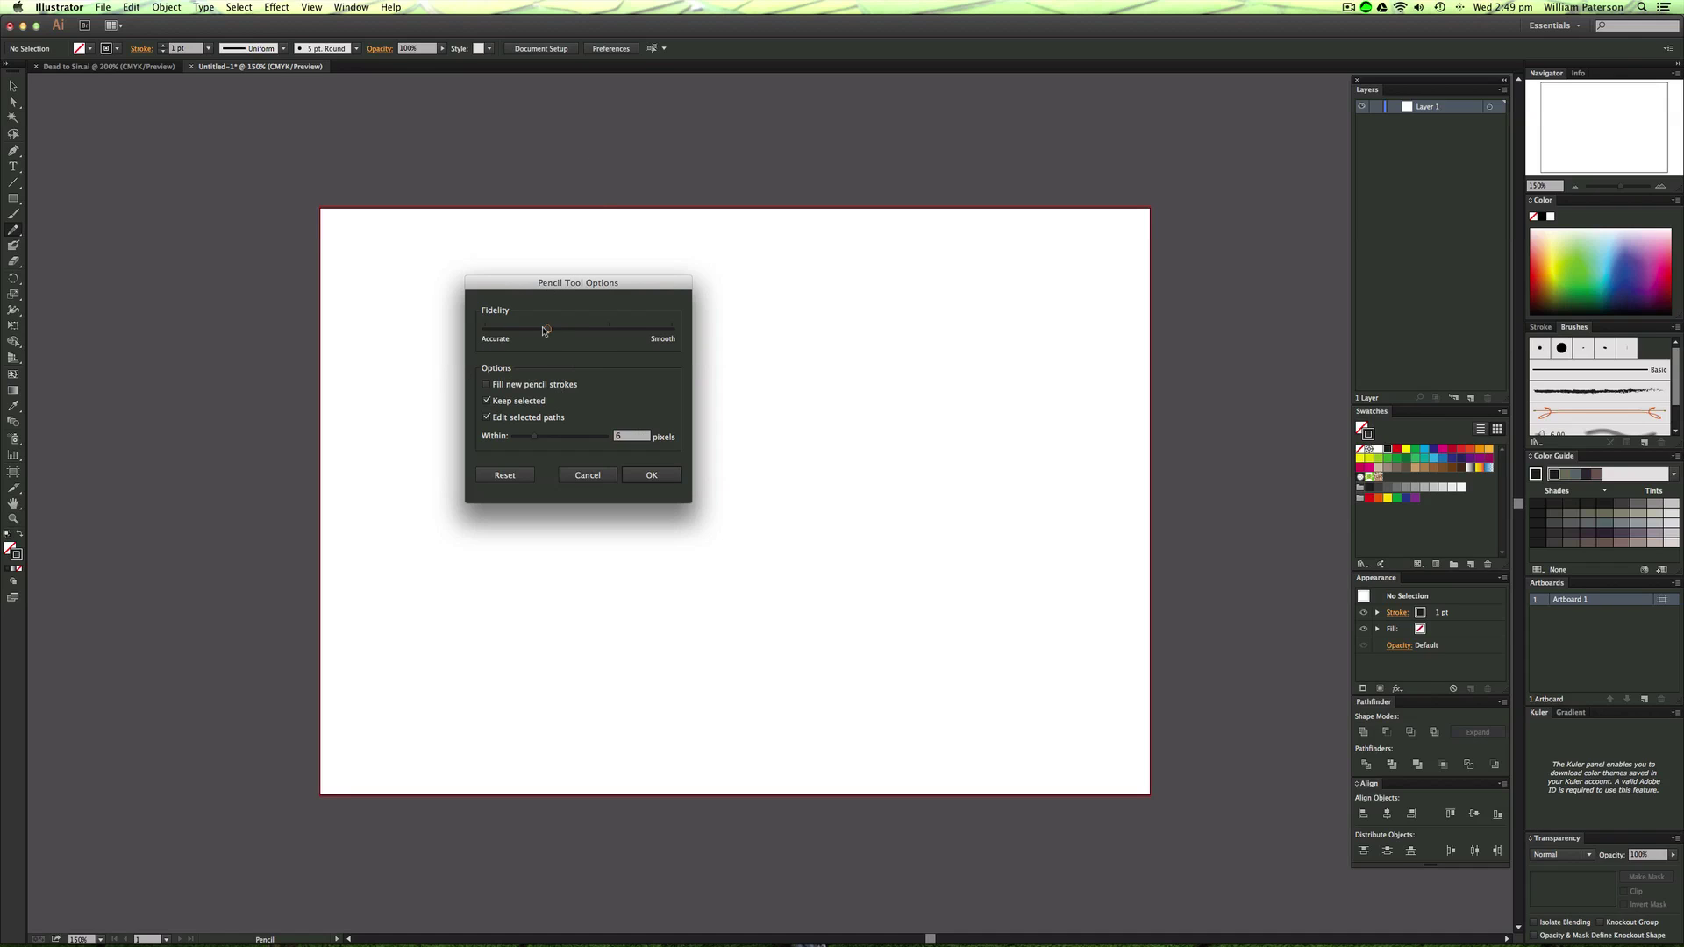
pyautogui.click(504, 475)
pyautogui.moveTo(547, 331); pyautogui.dragTo(673, 321)
pyautogui.click(650, 475)
# Test the Pencil smoothing with freehand curves, undoing the first and leaving a second that ends in a curl.
pyautogui.moveTo(563, 546)
pyautogui.mouseDown()
pyautogui.moveTo(630, 444)
pyautogui.moveTo(941, 417)
pyautogui.moveTo(919, 341)
pyautogui.mouseUp()
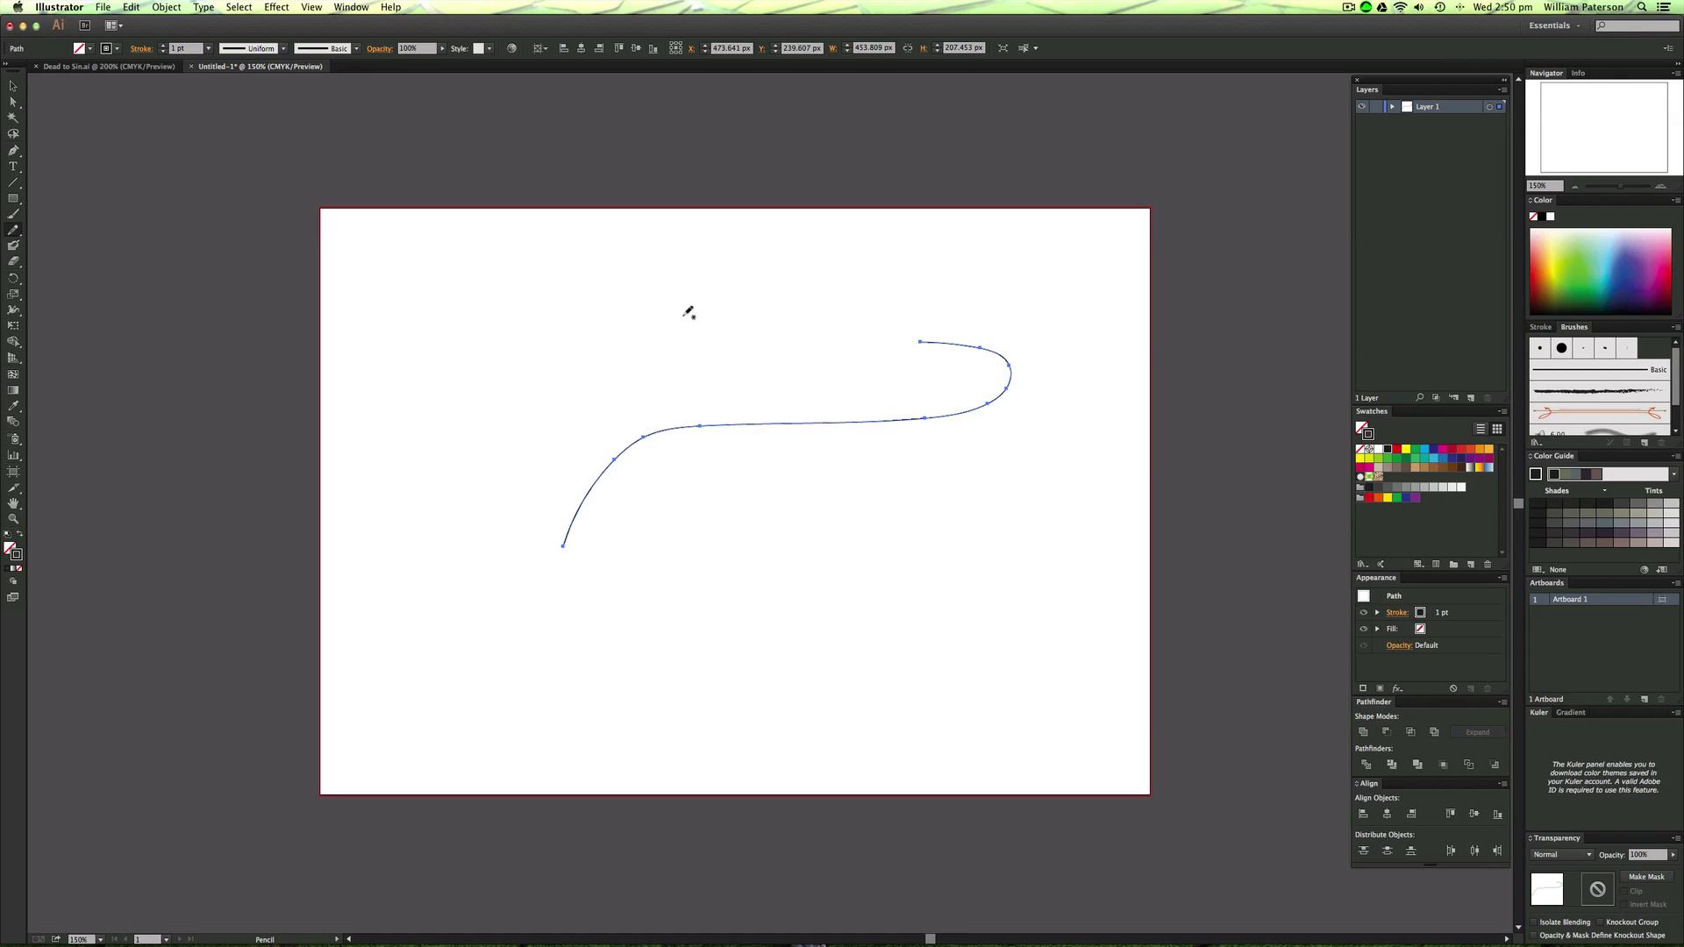
pyautogui.press('super+z')
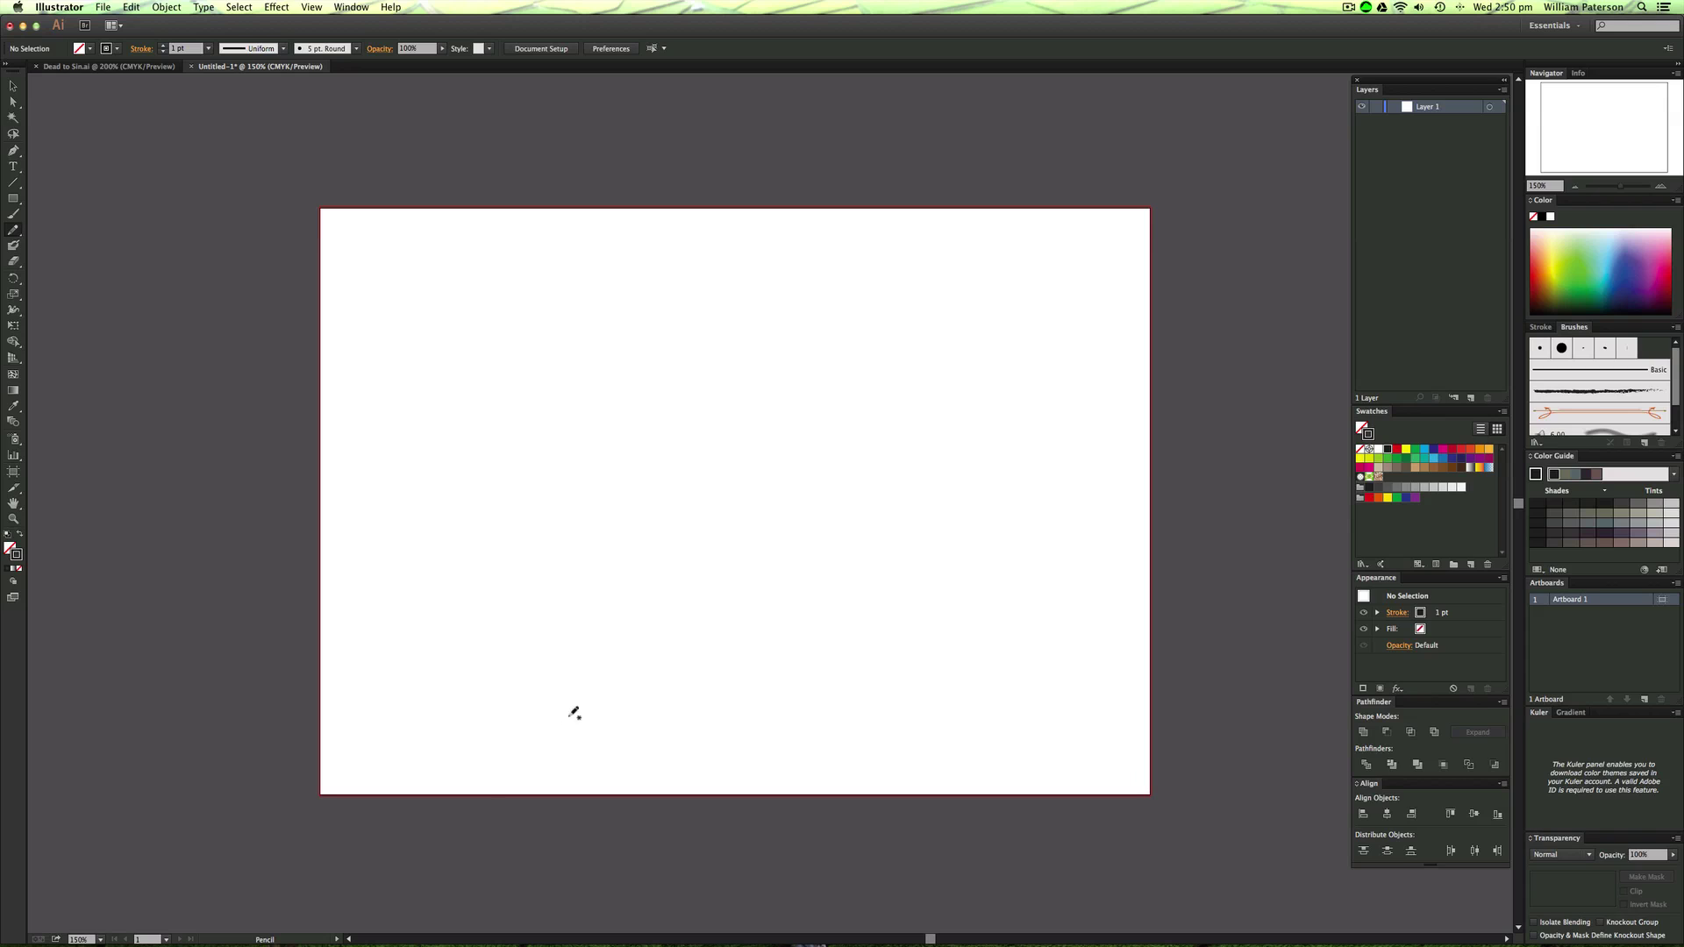
pyautogui.moveTo(524, 721)
pyautogui.mouseDown()
pyautogui.moveTo(549, 686)
pyautogui.moveTo(919, 596)
pyautogui.moveTo(931, 533)
pyautogui.moveTo(886, 484)
pyautogui.moveTo(853, 479)
pyautogui.moveTo(824, 527)
pyautogui.mouseUp()
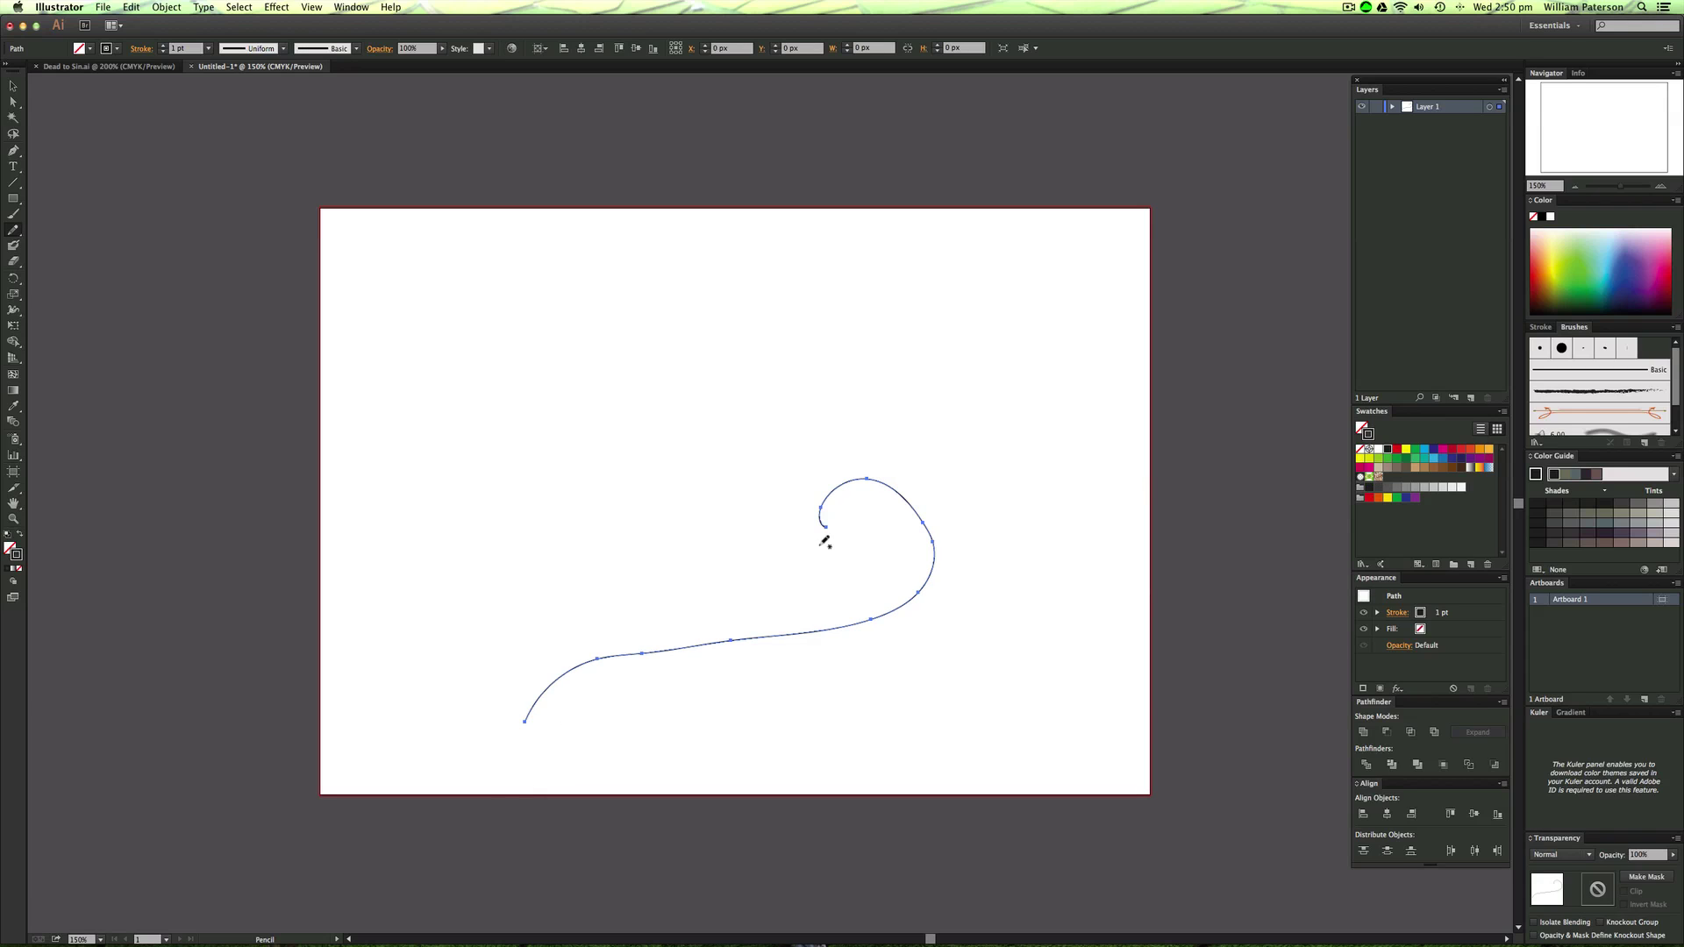
pyautogui.keyDown('super'); pyautogui.click(995, 712); pyautogui.keyUp('super')
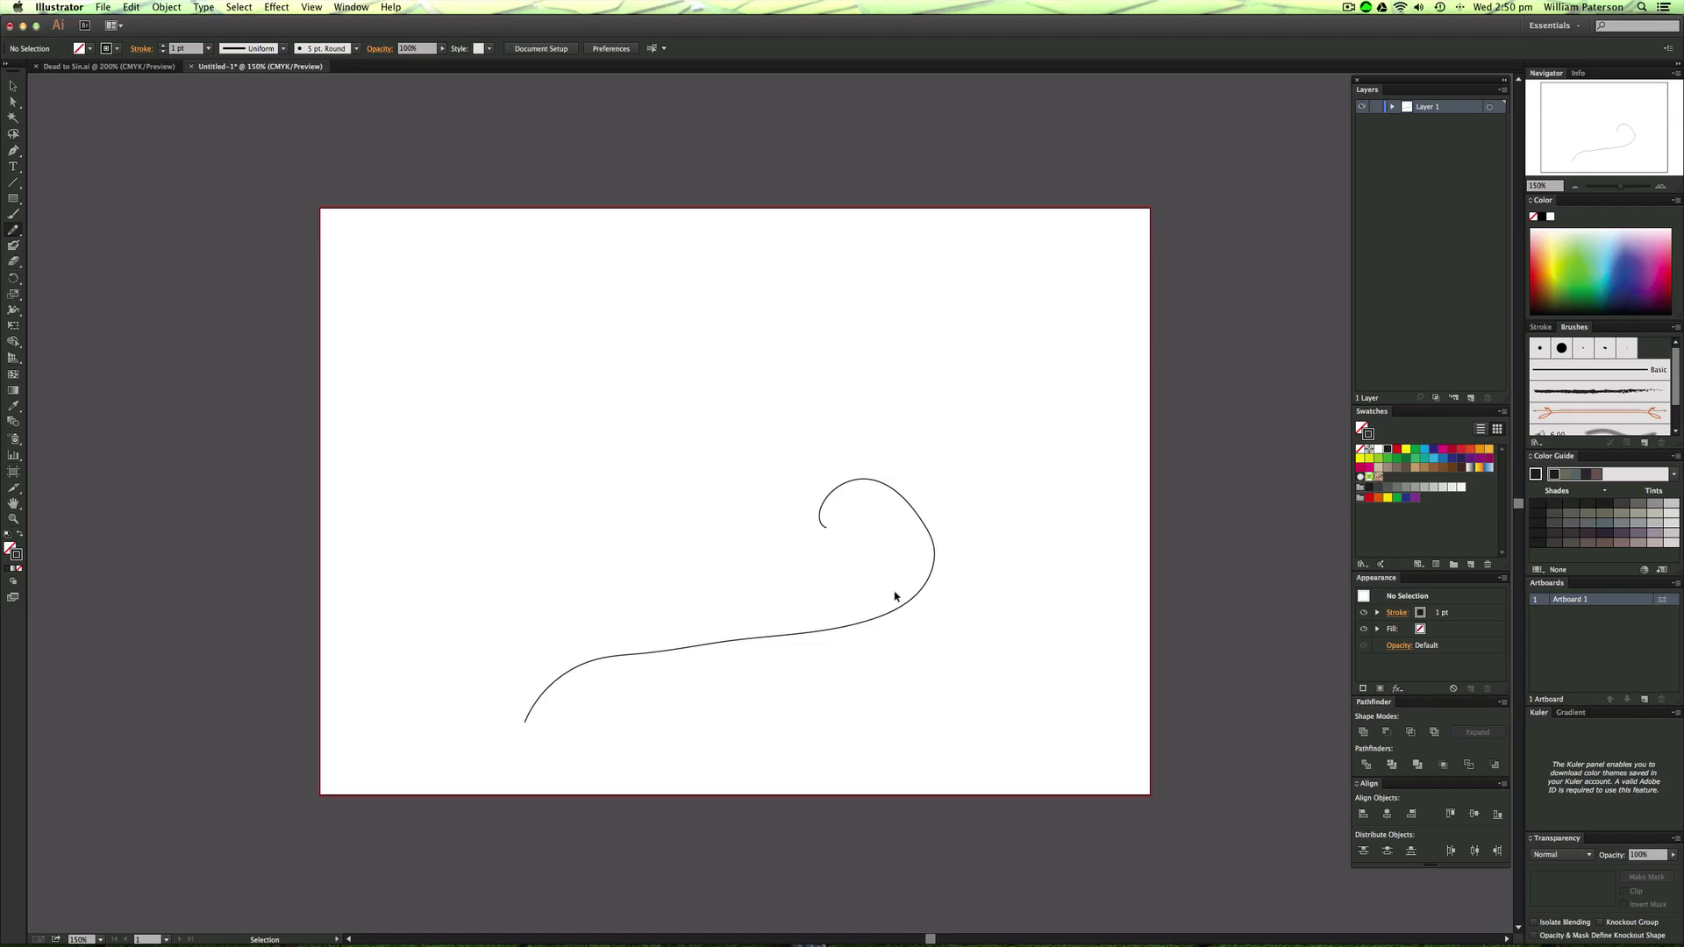
# Try a Paintbrush stroke beside the curl, undo it, and delete the test curve.
pyautogui.press('b')
pyautogui.moveTo(965, 545); pyautogui.dragTo(875, 621)
pyautogui.press('super+z')
pyautogui.press('v')
pyautogui.moveTo(1025, 507); pyautogui.dragTo(856, 549)
pyautogui.press('Delete')
# Review the Pencil tool options and keep the current settings.
pyautogui.press('n')
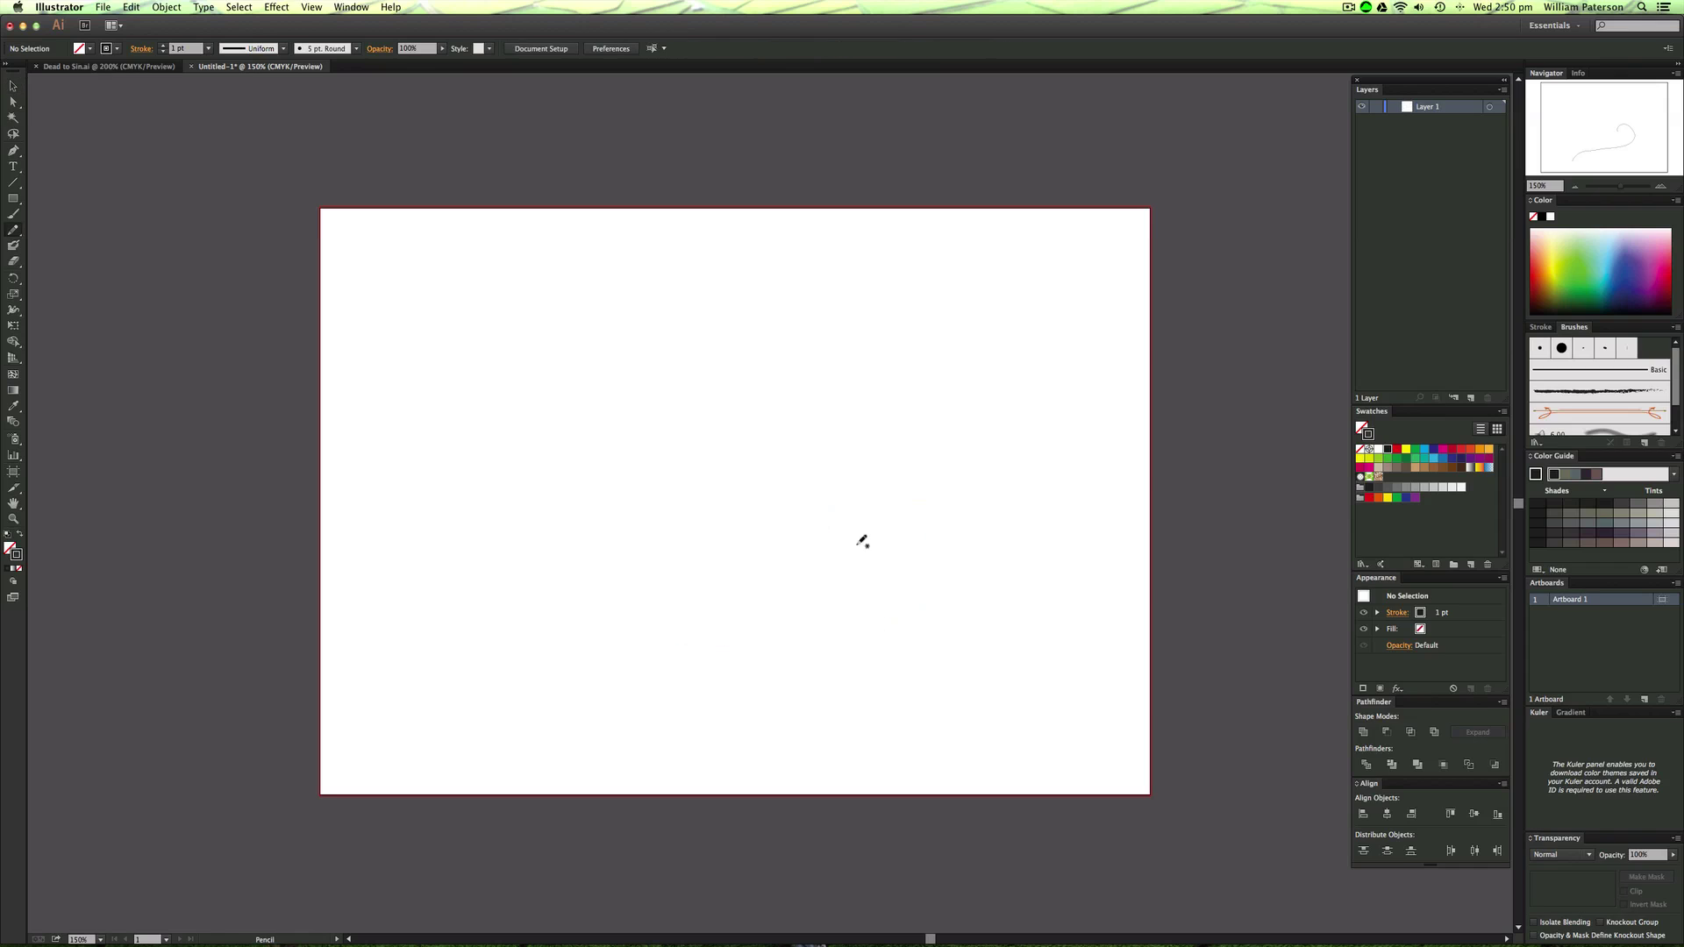
pyautogui.doubleClick(13, 231)
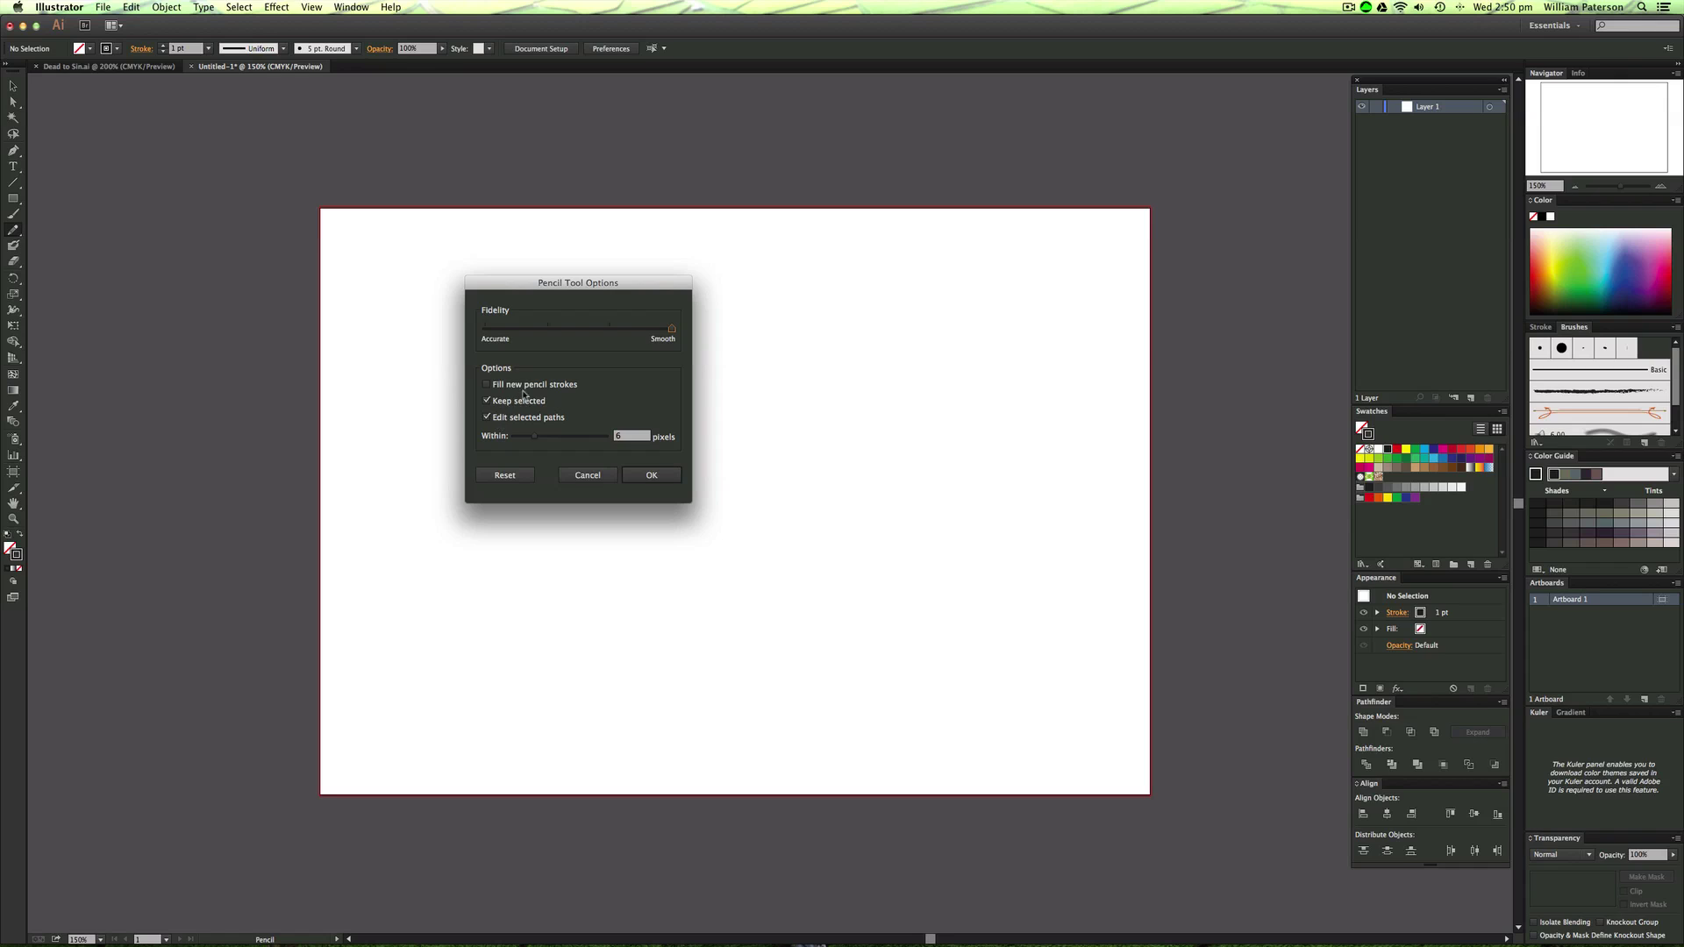
pyautogui.click(649, 472)
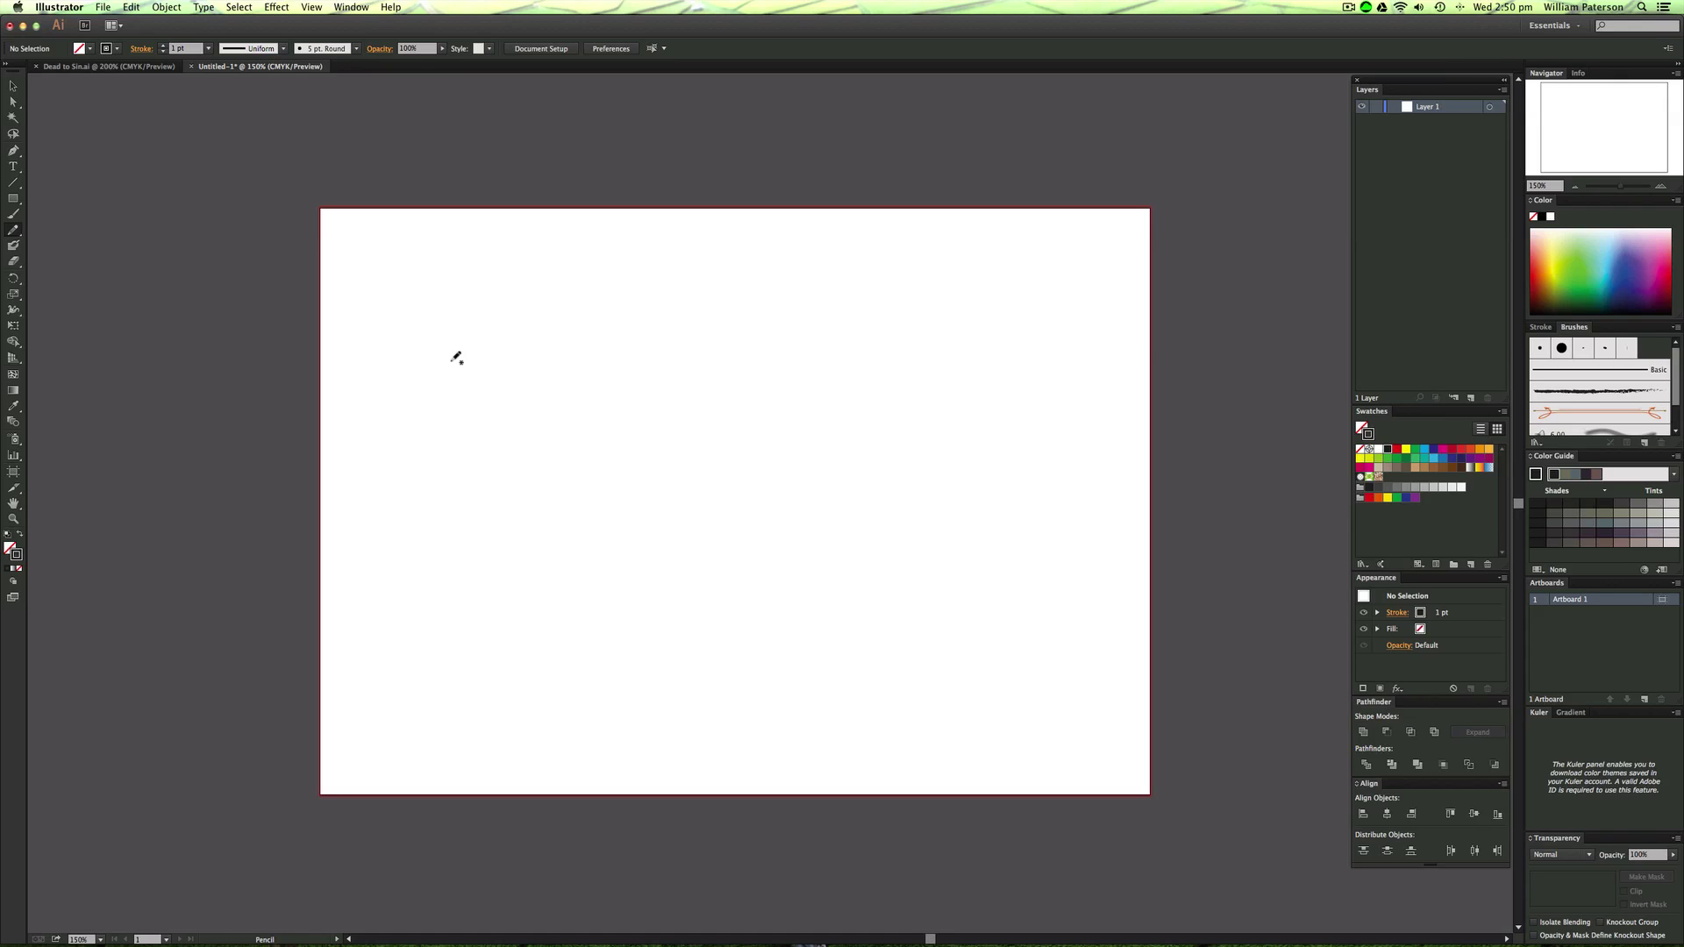
# Practise flowing Pencil curves with curled ends, undoing each attempt.
pyautogui.moveTo(580, 680)
pyautogui.mouseDown()
pyautogui.moveTo(622, 630)
pyautogui.moveTo(787, 609)
pyautogui.moveTo(1003, 521)
pyautogui.moveTo(974, 469)
pyautogui.moveTo(917, 473)
pyautogui.mouseUp()
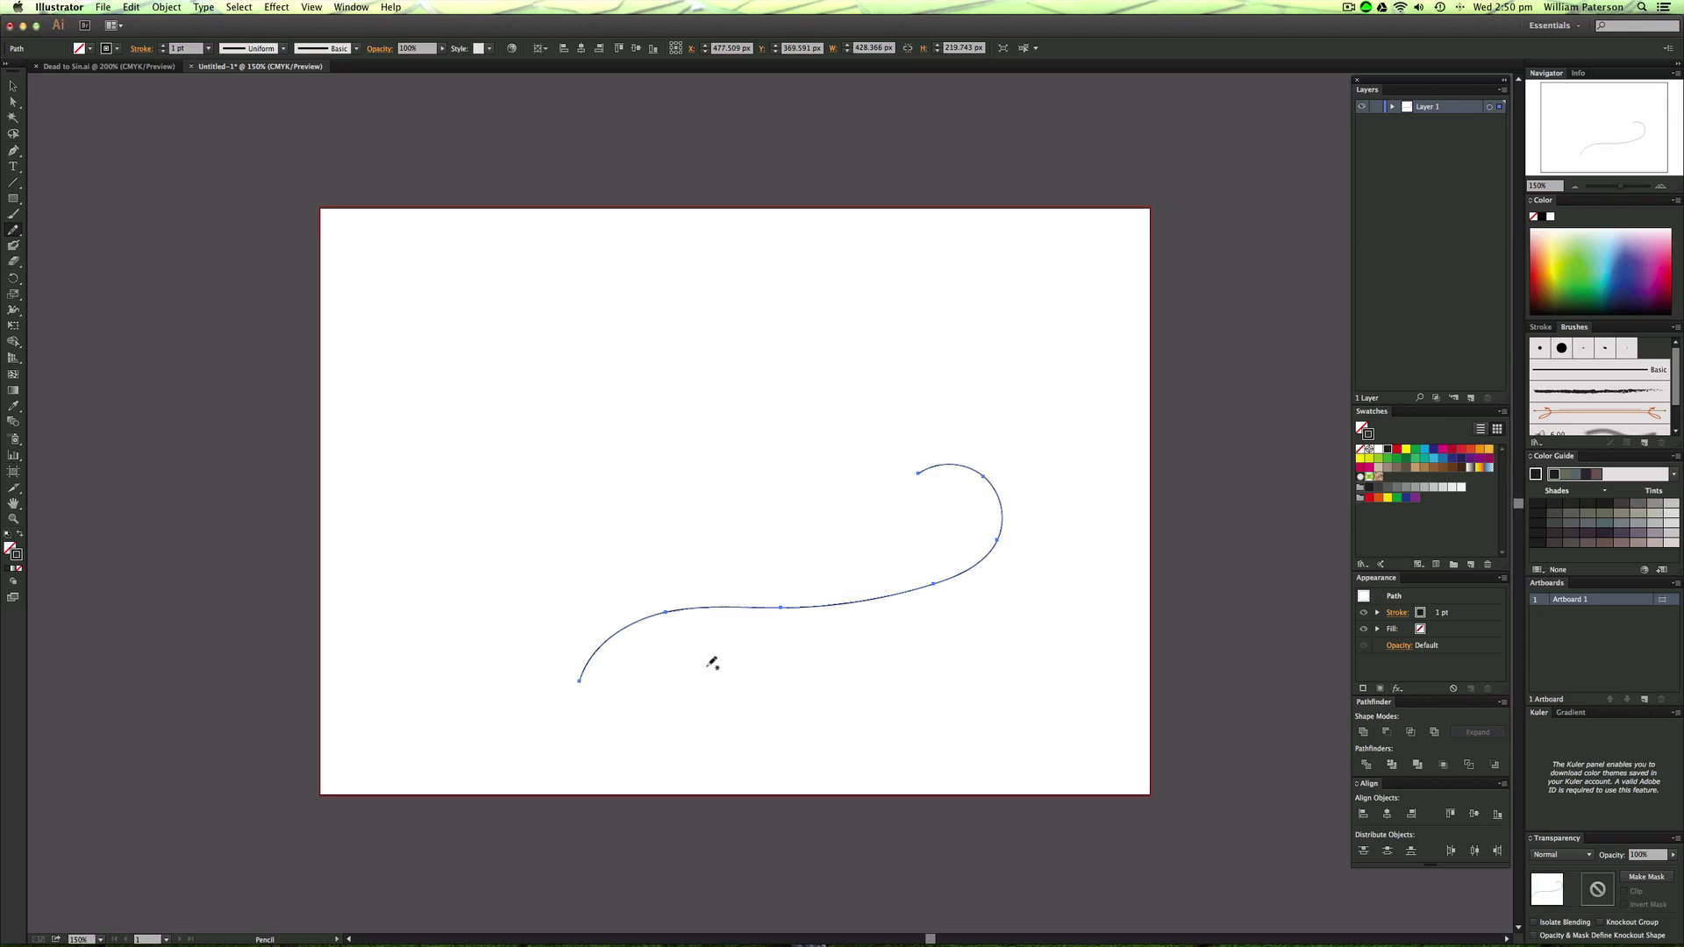
pyautogui.keyDown('super'); pyautogui.click(796, 683); pyautogui.keyUp('super')
pyautogui.press('super+z')
pyautogui.moveTo(541, 681)
pyautogui.mouseDown()
pyautogui.moveTo(759, 564)
pyautogui.moveTo(921, 419)
pyautogui.mouseUp()
pyautogui.keyDown('super'); pyautogui.click(808, 477); pyautogui.keyUp('super')
pyautogui.press('super+z')
pyautogui.moveTo(577, 699)
pyautogui.mouseDown()
pyautogui.moveTo(679, 581)
pyautogui.moveTo(964, 461)
pyautogui.moveTo(889, 369)
pyautogui.moveTo(811, 454)
pyautogui.moveTo(895, 506)
pyautogui.mouseUp()
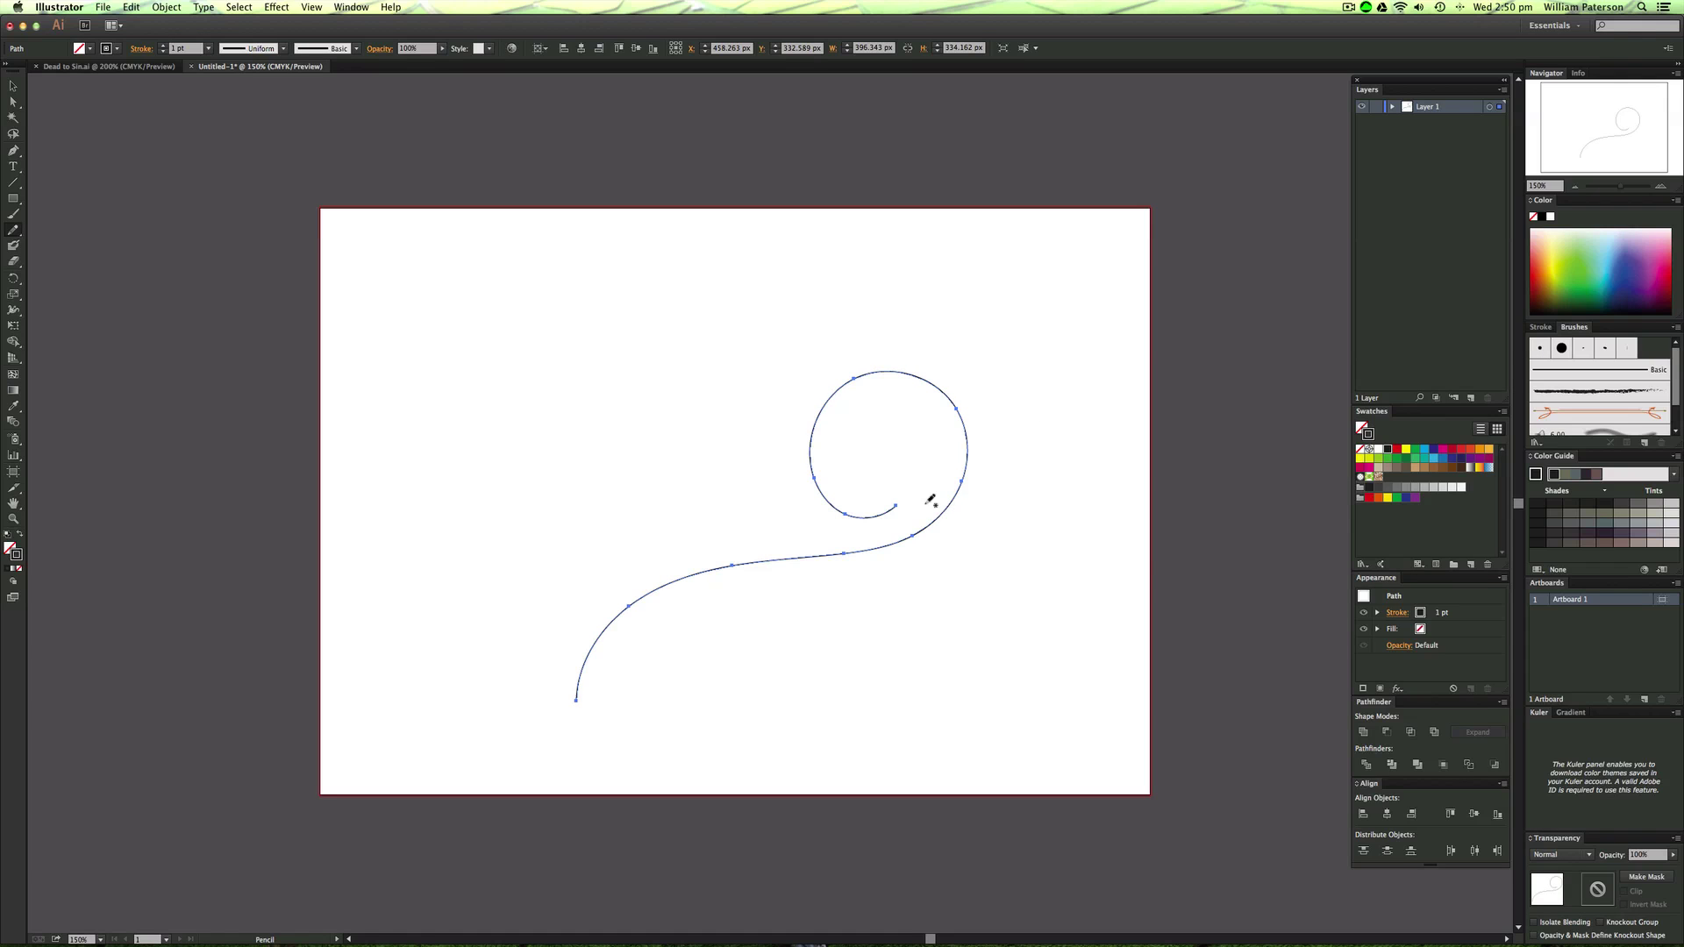
pyautogui.press('super+z')
pyautogui.moveTo(500, 663)
pyautogui.mouseDown()
pyautogui.moveTo(547, 602)
pyautogui.moveTo(892, 592)
pyautogui.mouseUp()
pyautogui.keyDown('super'); pyautogui.click(1099, 599); pyautogui.keyUp('super')
pyautogui.press('super+z')
# Draw a sweeping Pencil curve and redraw its upper end into a tighter curl.
pyautogui.moveTo(507, 640)
pyautogui.mouseDown()
pyautogui.moveTo(1028, 425)
pyautogui.moveTo(882, 359)
pyautogui.mouseUp()
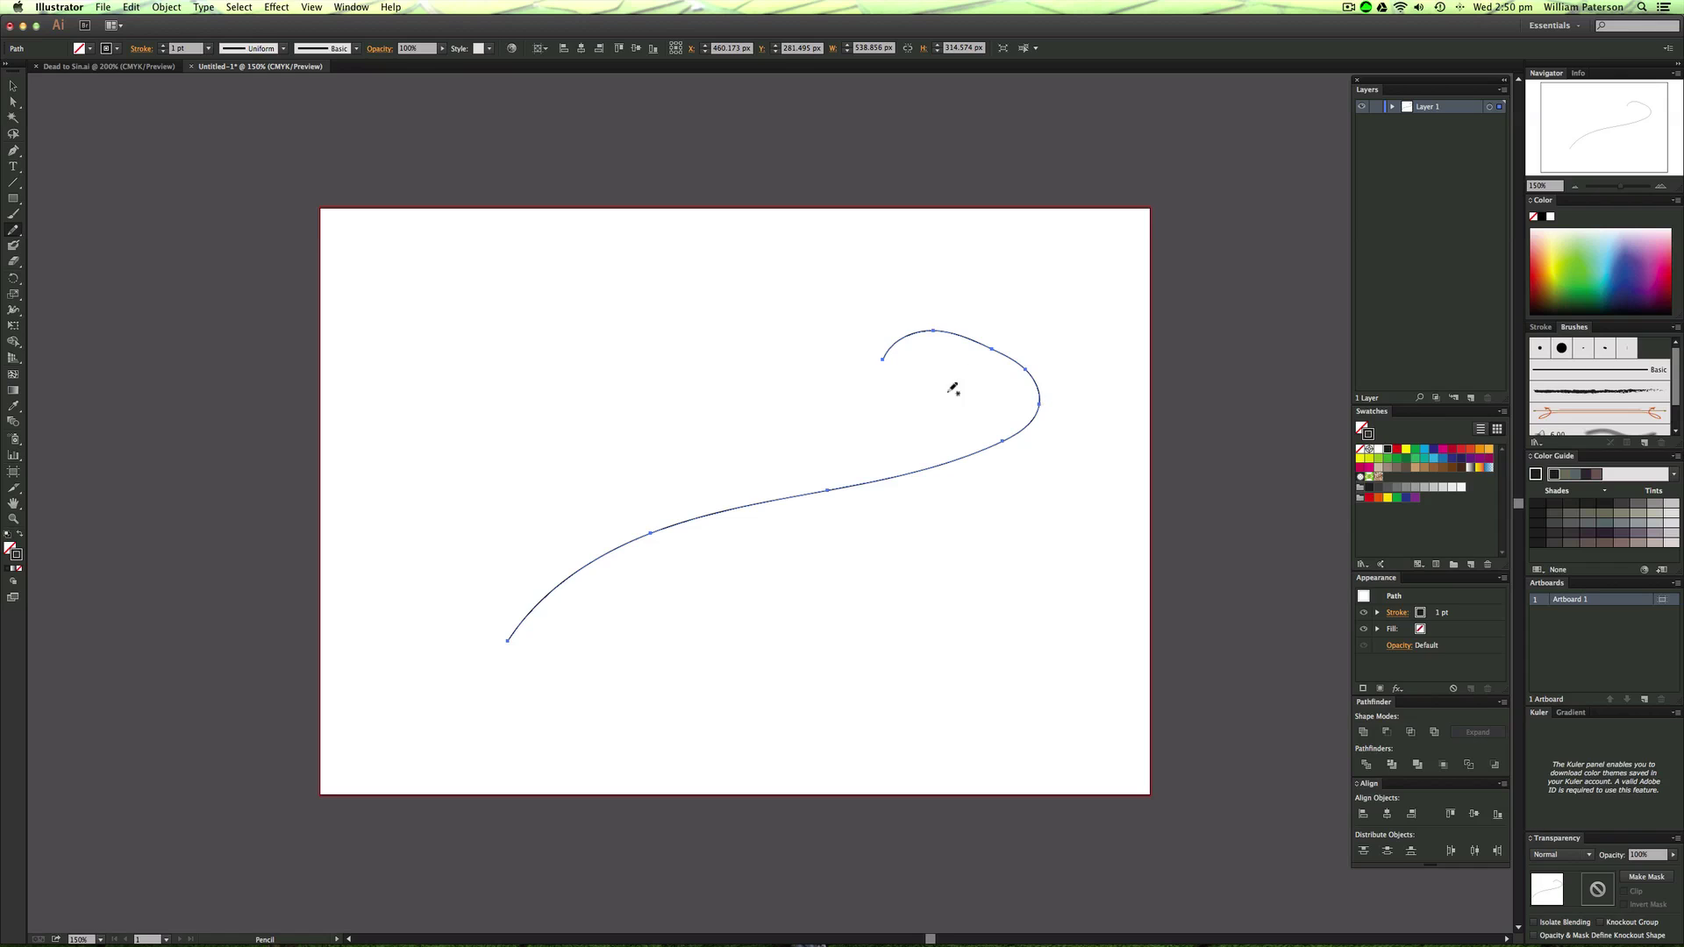
pyautogui.moveTo(1038, 414)
pyautogui.mouseDown()
pyautogui.moveTo(1034, 368)
pyautogui.moveTo(985, 333)
pyautogui.moveTo(915, 325)
pyautogui.moveTo(912, 390)
pyautogui.mouseUp()
pyautogui.press('super+z')
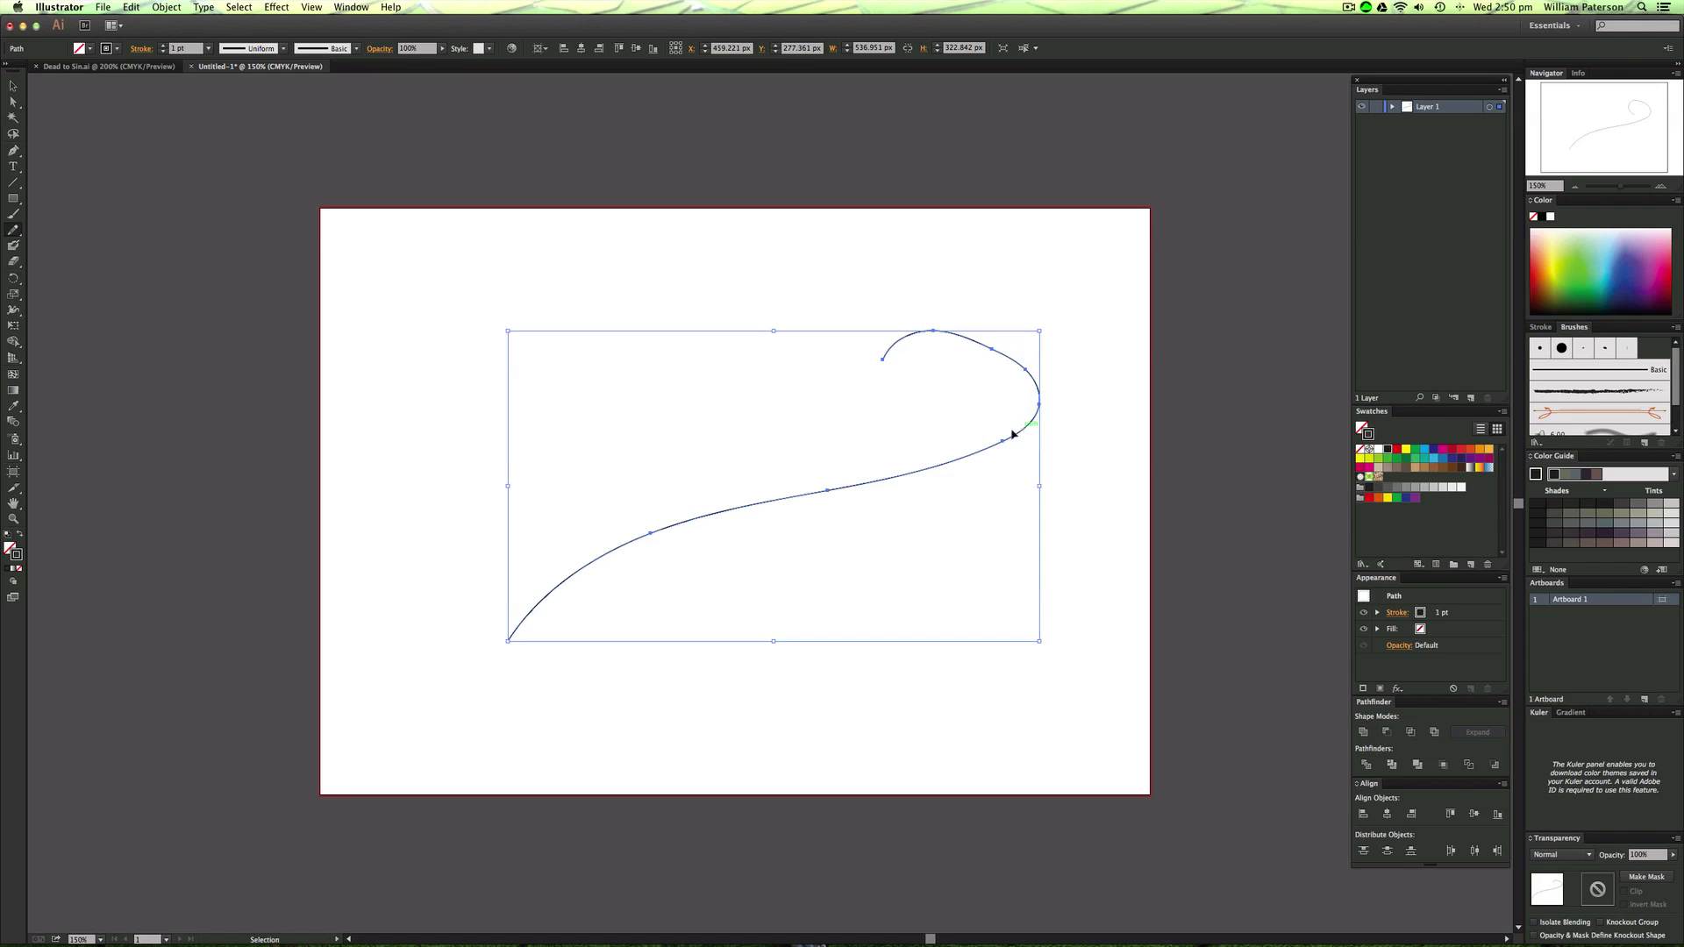
pyautogui.moveTo(1015, 440)
pyautogui.mouseDown()
pyautogui.moveTo(1017, 384)
pyautogui.moveTo(973, 340)
pyautogui.moveTo(935, 347)
pyautogui.moveTo(938, 411)
pyautogui.moveTo(1042, 406)
pyautogui.moveTo(1025, 360)
pyautogui.moveTo(985, 340)
pyautogui.moveTo(937, 350)
pyautogui.moveTo(942, 406)
pyautogui.mouseUp()
pyautogui.press('super+z')
pyautogui.keyDown('super'); pyautogui.click(1102, 465); pyautogui.keyUp('super')
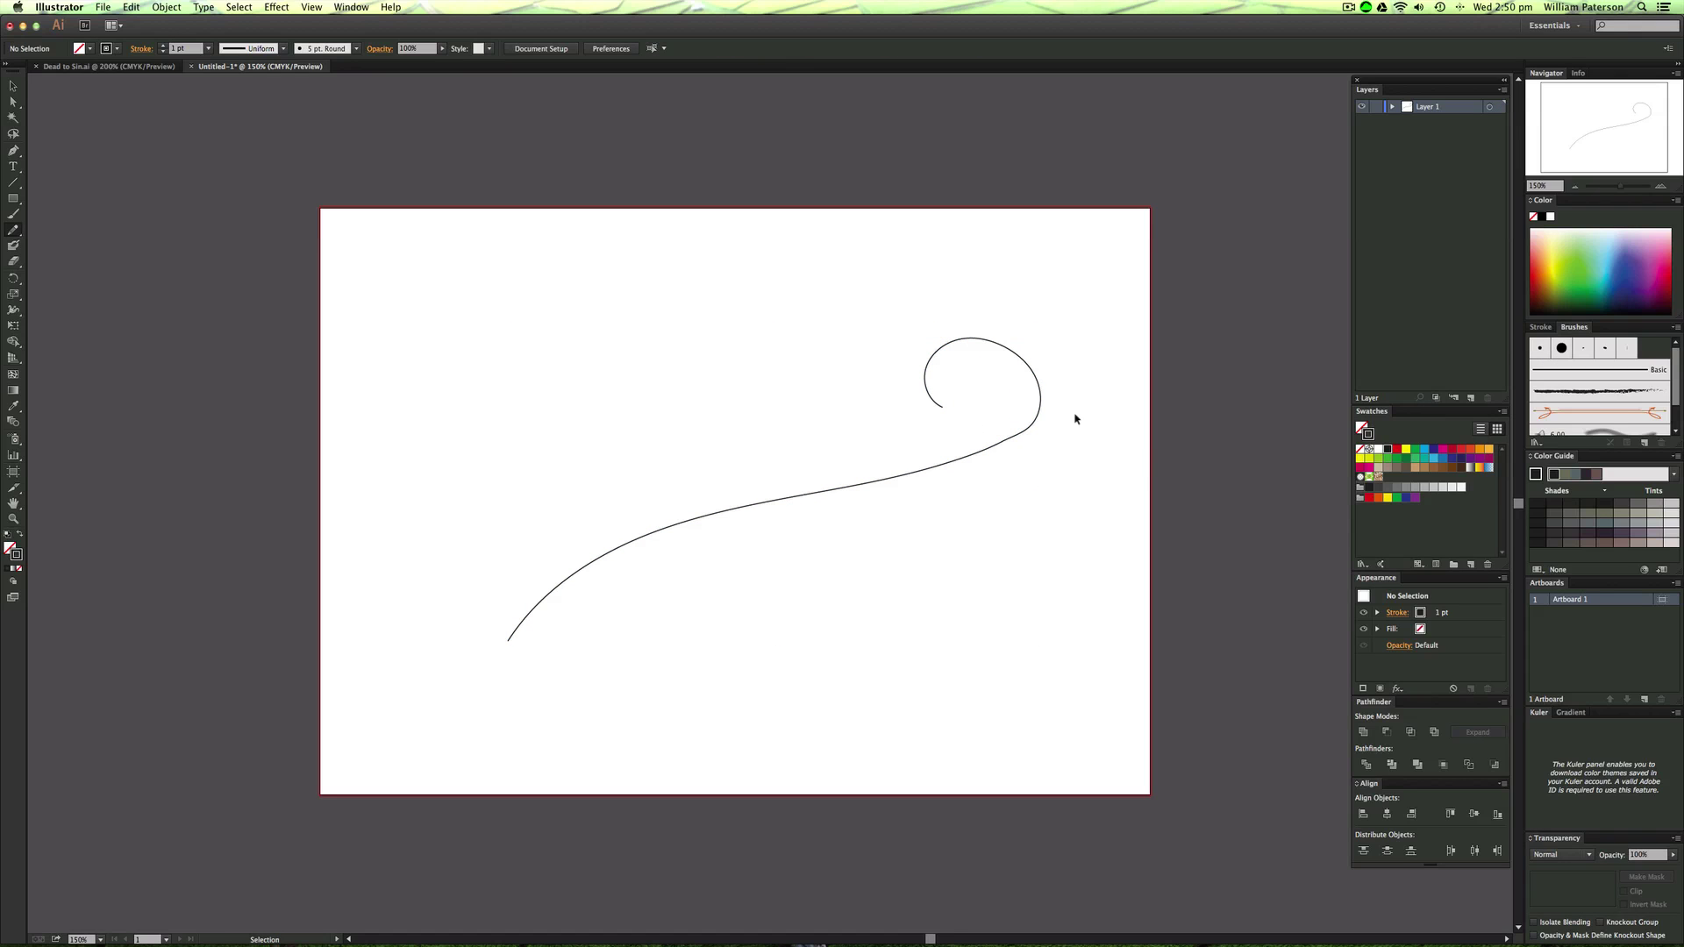
# Select the sweeping curve with the curled end and delete it.
pyautogui.press('v')
pyautogui.moveTo(857, 281)
pyautogui.mouseDown()
pyautogui.moveTo(992, 493)
pyautogui.moveTo(968, 454)
pyautogui.mouseUp()
pyautogui.press('Delete')
pyautogui.moveTo(576, 429); pyautogui.dragTo(521, 528)
pyautogui.moveTo(547, 469); pyautogui.dragTo(518, 495)
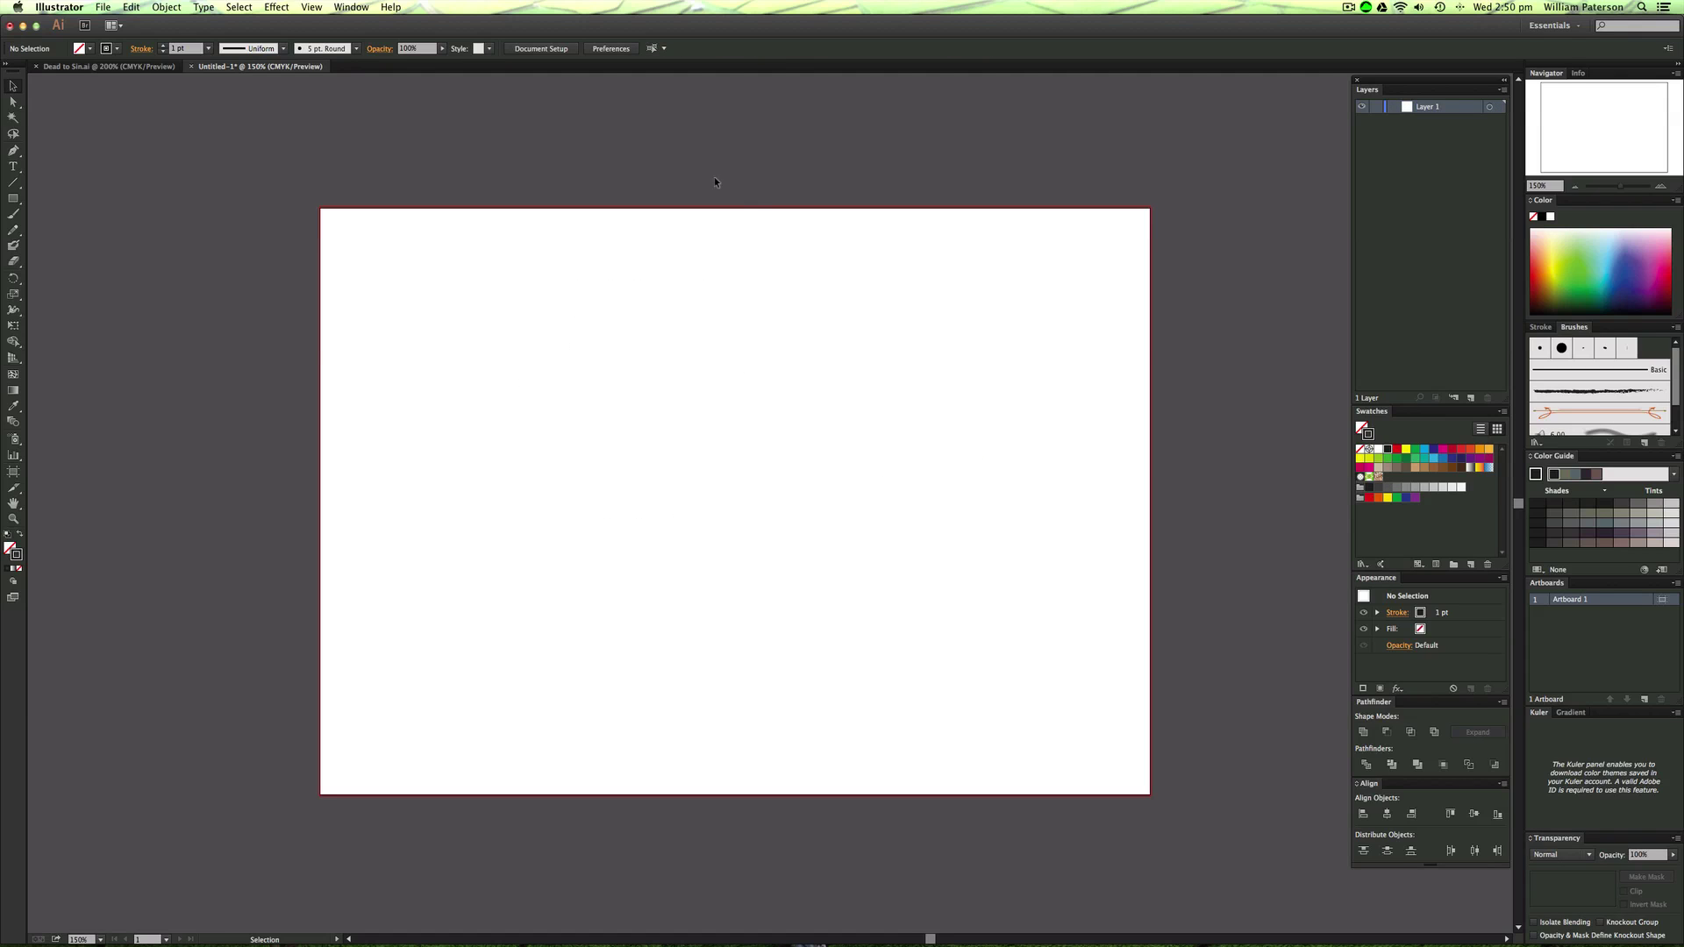
# Try another hooked Pencil curve on the empty artboard and undo it.
pyautogui.press('n')
pyautogui.moveTo(605, 714)
pyautogui.mouseDown()
pyautogui.moveTo(675, 638)
pyautogui.moveTo(825, 578)
pyautogui.moveTo(936, 438)
pyautogui.moveTo(866, 395)
pyautogui.moveTo(808, 463)
pyautogui.mouseUp()
pyautogui.keyDown('super'); pyautogui.click(861, 694); pyautogui.keyUp('super')
pyautogui.press('super+z')
# Draw a freehand S-shaped curve about 422 px wide and 389 px high with a hooked upper end, and shift it up and right.
pyautogui.press('n')
pyautogui.moveTo(478, 730)
pyautogui.mouseDown()
pyautogui.moveTo(500, 692)
pyautogui.moveTo(782, 564)
pyautogui.moveTo(858, 357)
pyautogui.moveTo(746, 449)
pyautogui.mouseUp()
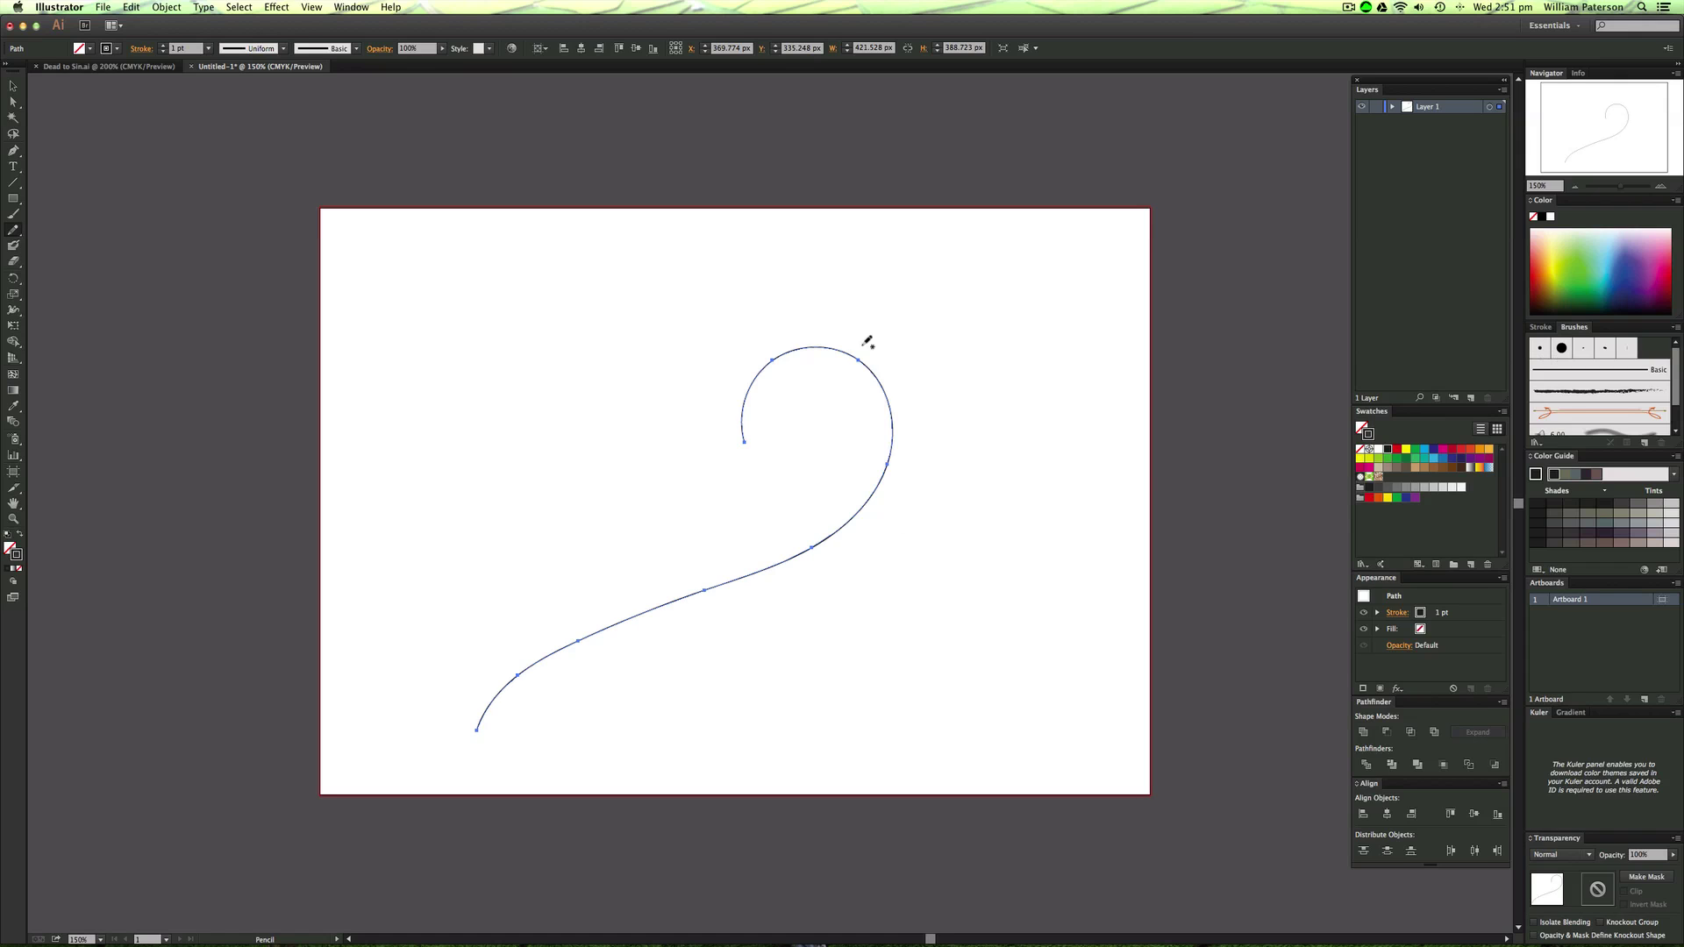
pyautogui.press('v')
pyautogui.click(1226, 390)
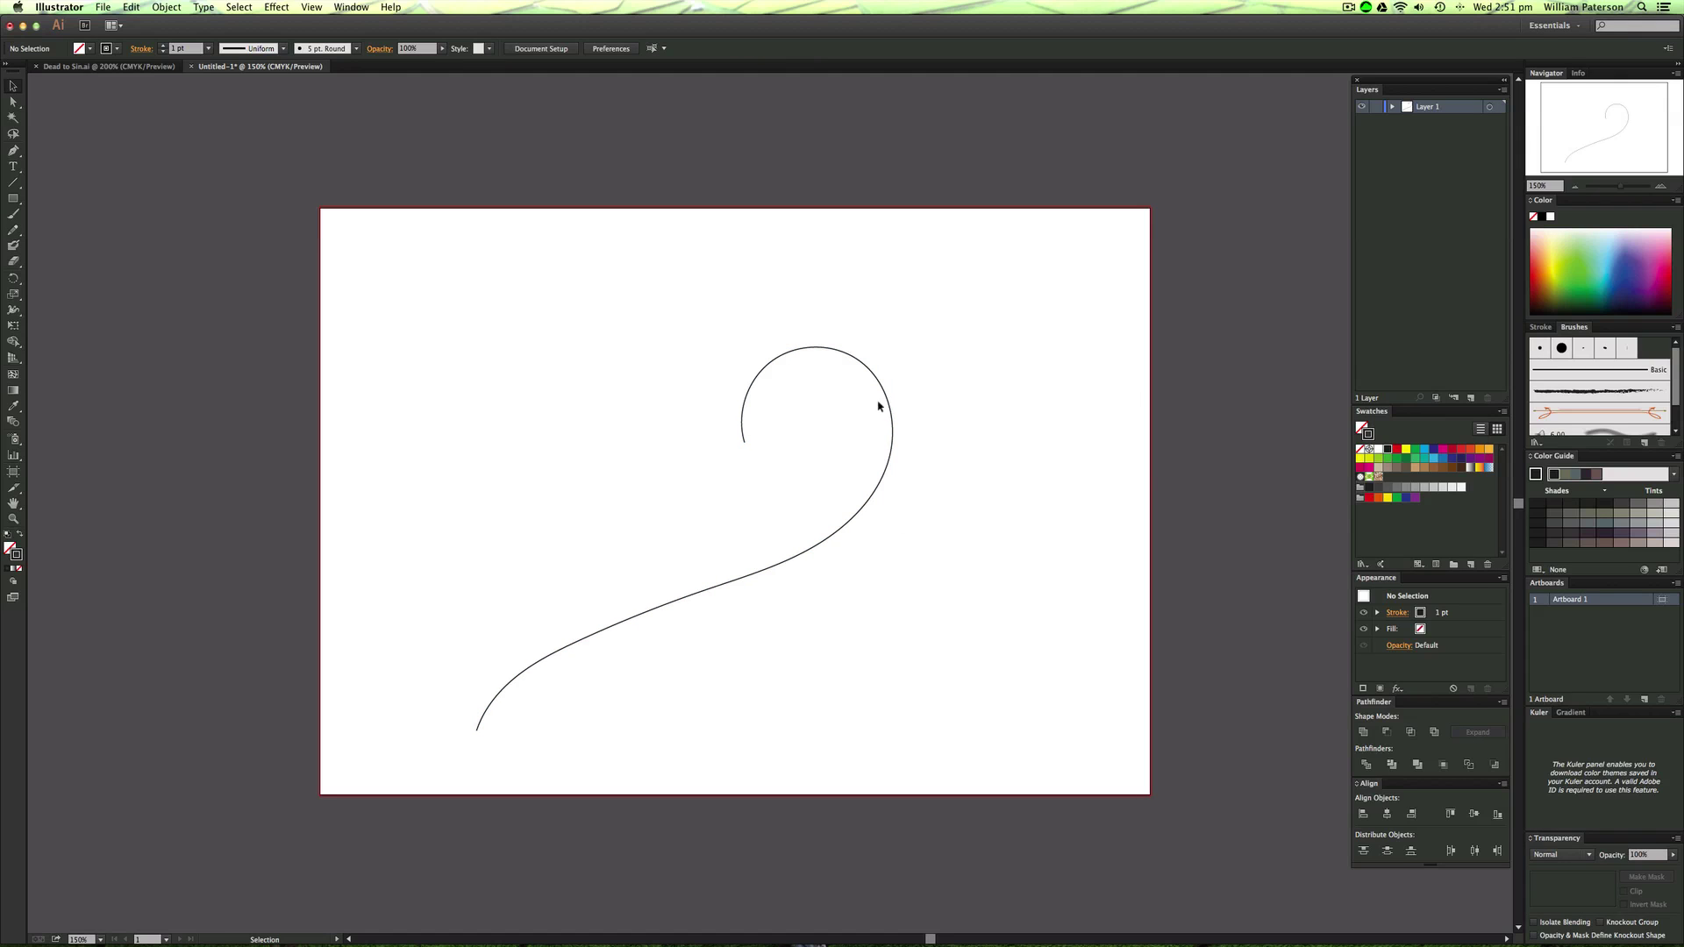
pyautogui.moveTo(891, 408); pyautogui.dragTo(998, 368)
pyautogui.moveTo(906, 399); pyautogui.dragTo(1043, 283)
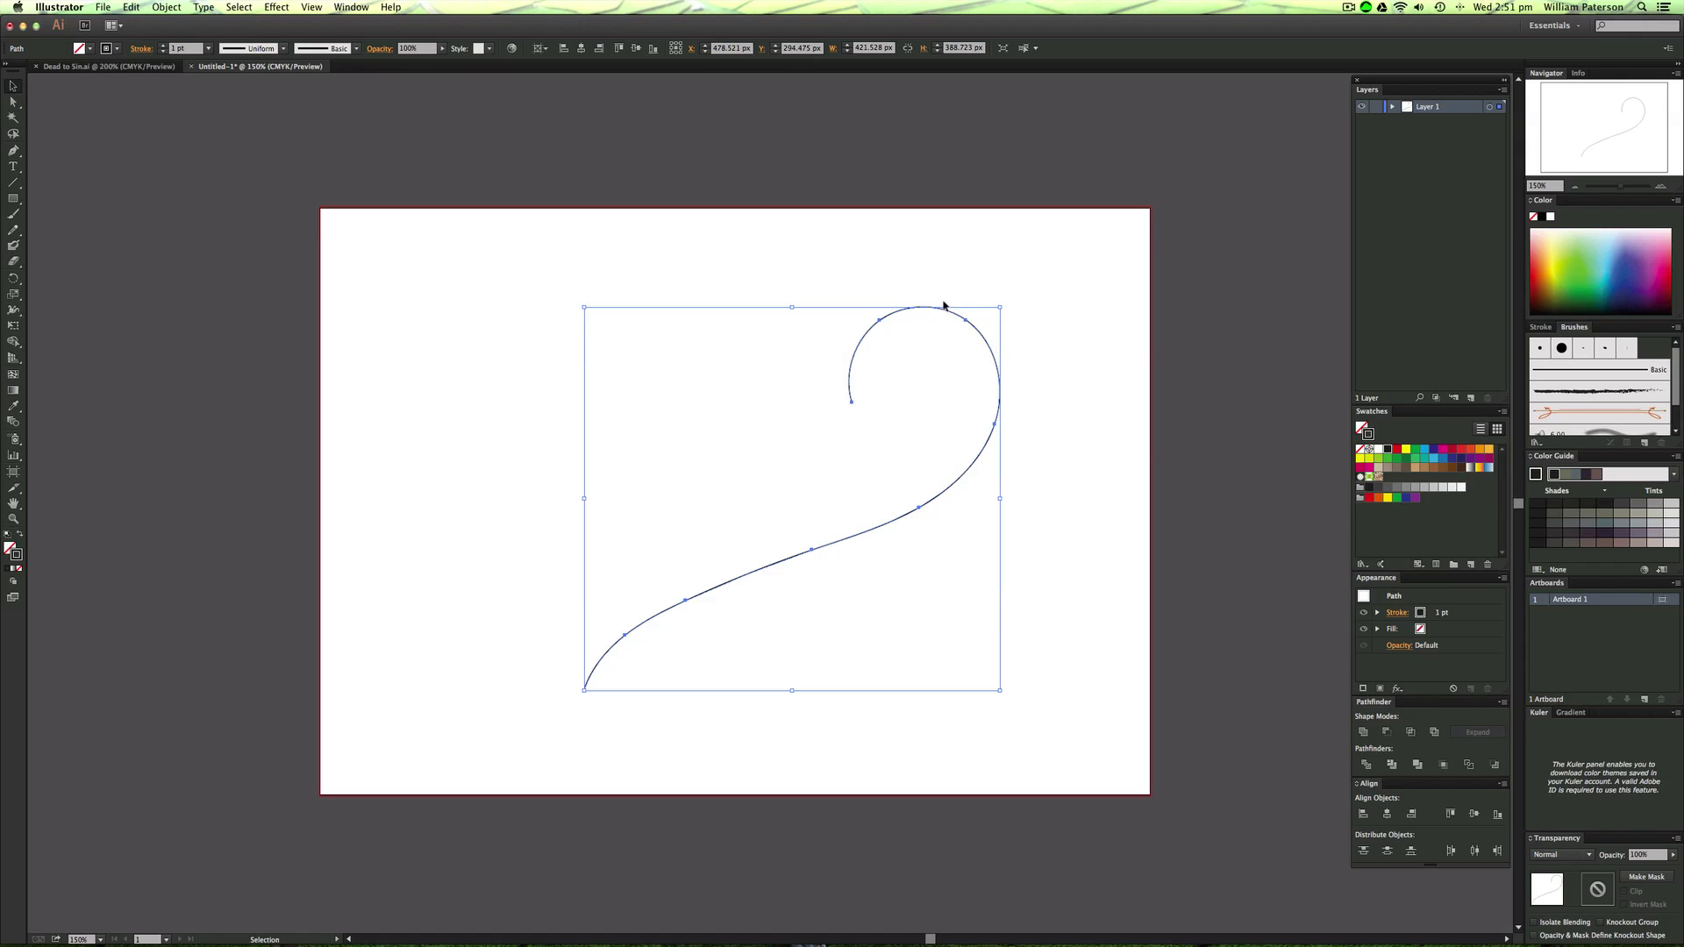
# Widen the hooked end of the curve to about 15.9 pt with the Width tool, tapering toward the lower end.
pyautogui.hotkey('shift', 'w')
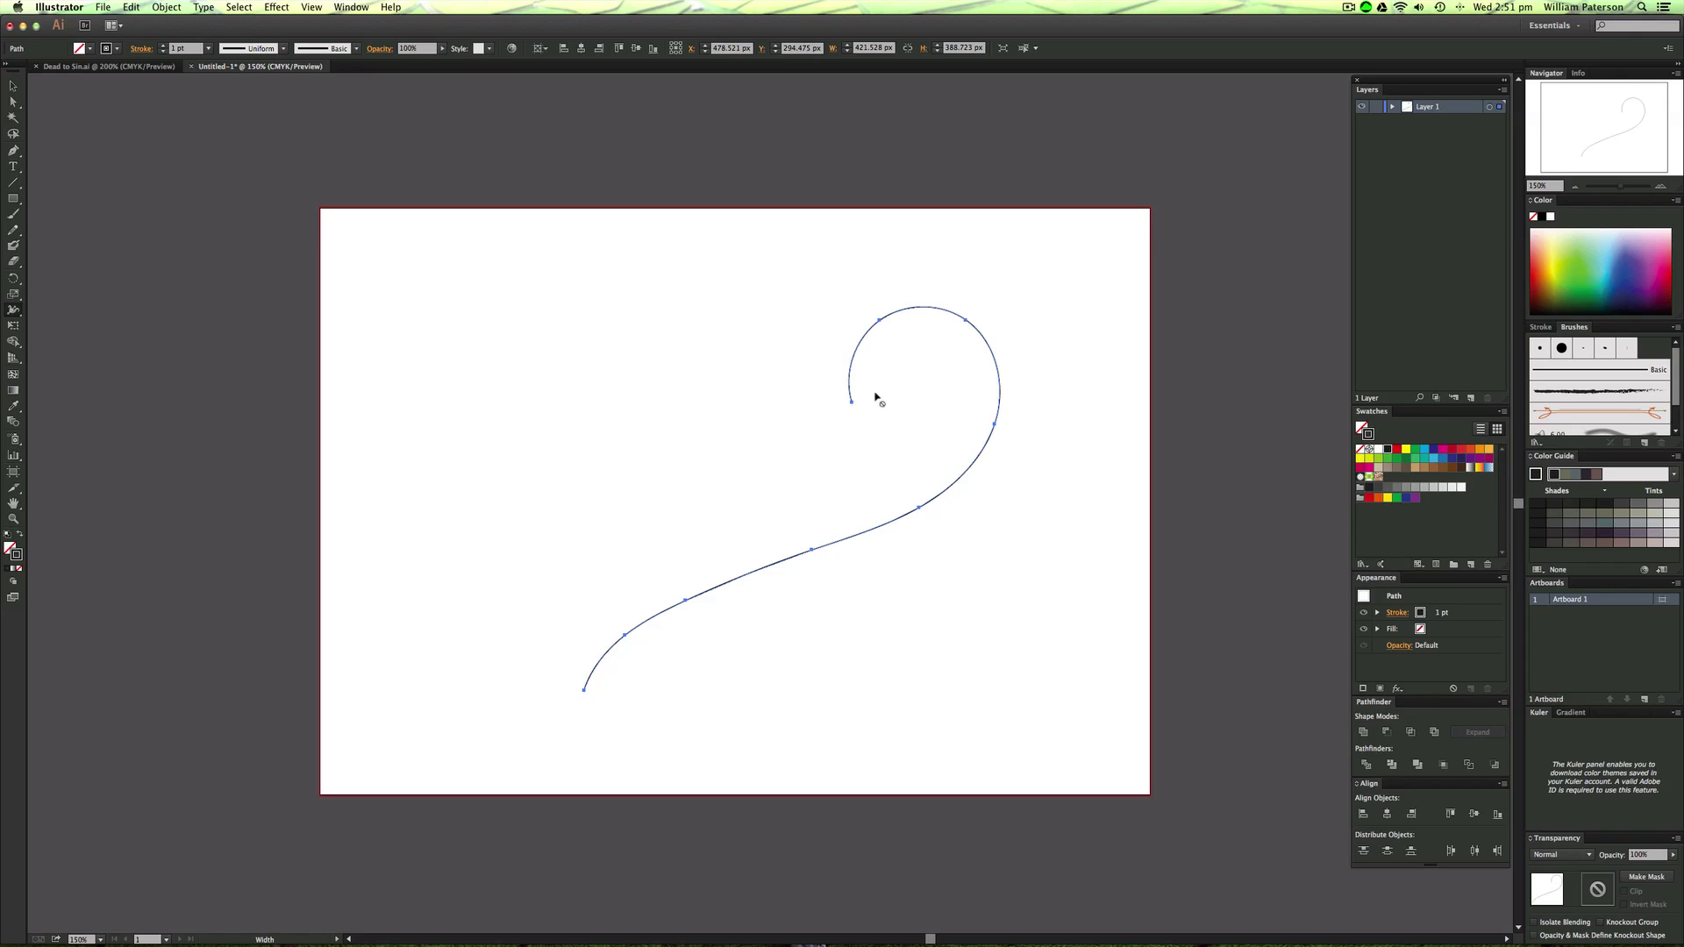
pyautogui.moveTo(856, 404); pyautogui.dragTo(858, 398)
pyautogui.press('v')
pyautogui.click(1071, 391)
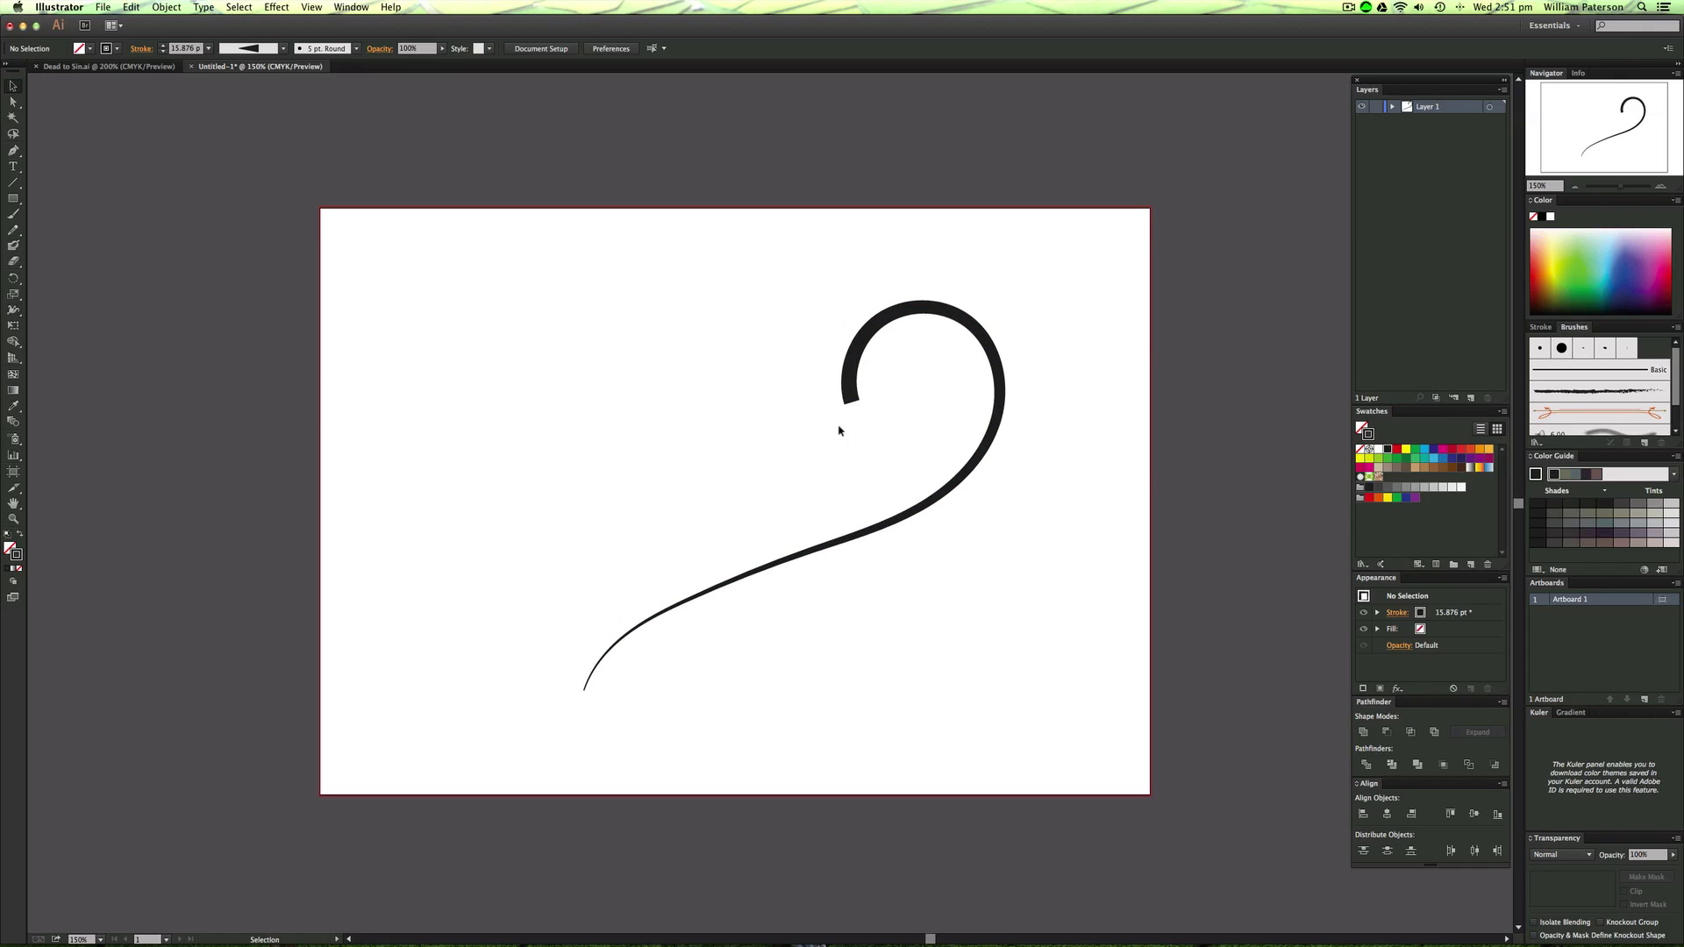
# Move the curve slightly up and left and give its stroke a round cap.
pyautogui.moveTo(855, 391); pyautogui.dragTo(822, 368)
pyautogui.moveTo(947, 238)
pyautogui.mouseDown()
pyautogui.moveTo(774, 390)
pyautogui.moveTo(964, 265)
pyautogui.mouseUp()
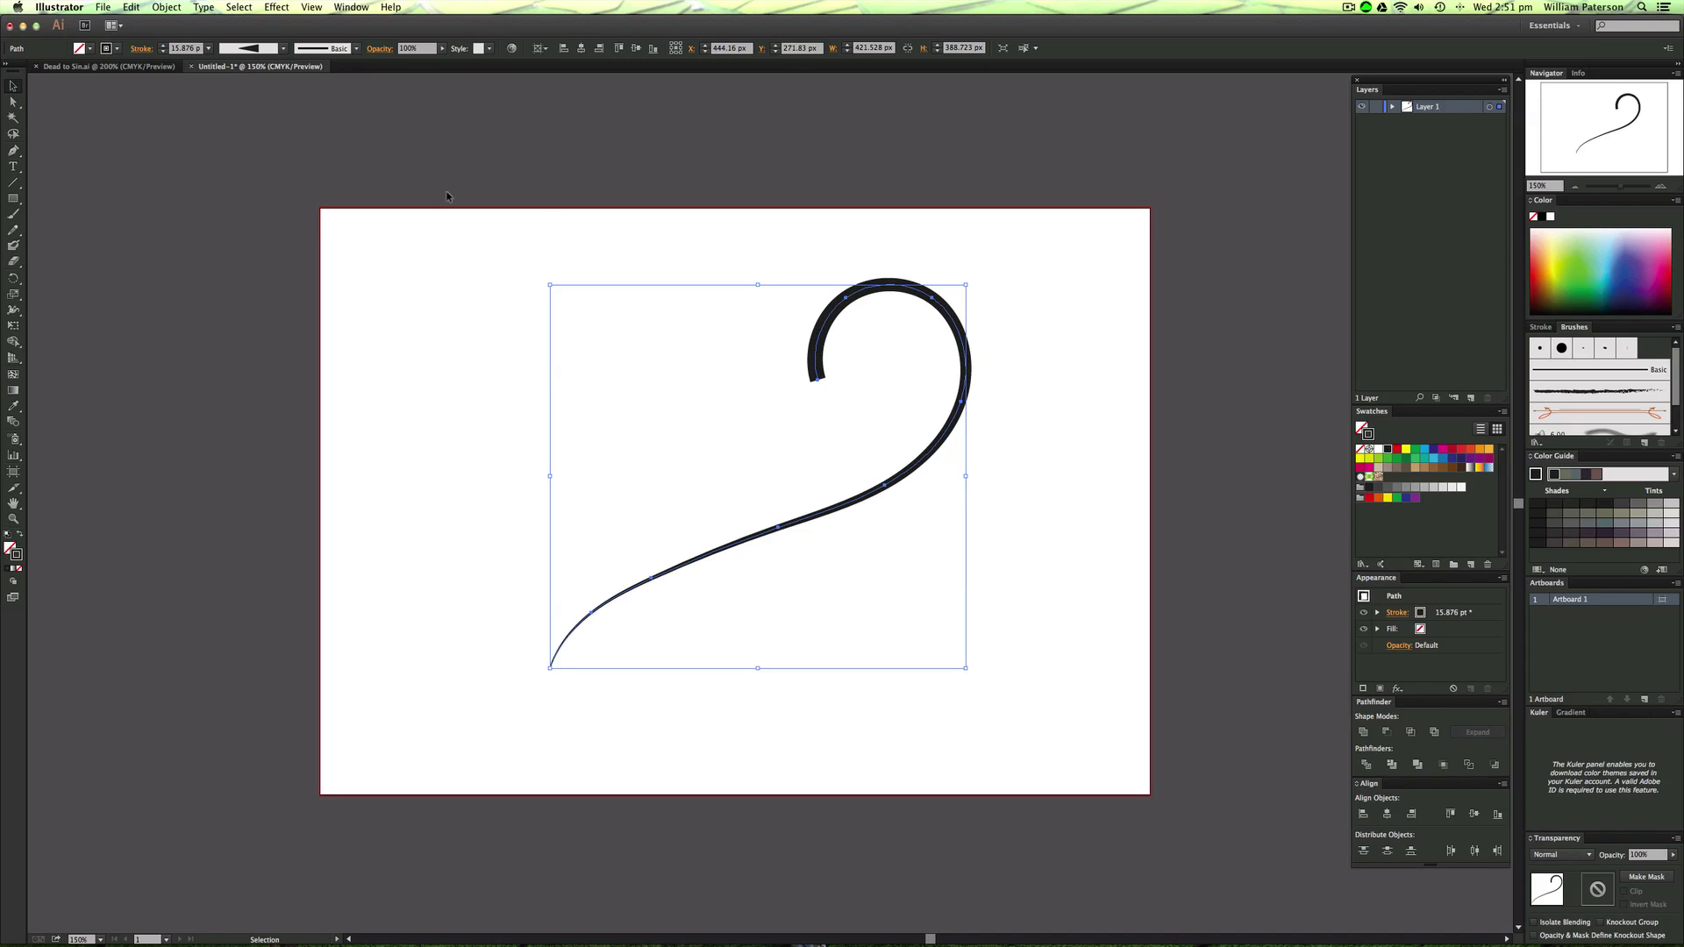
pyautogui.click(142, 49)
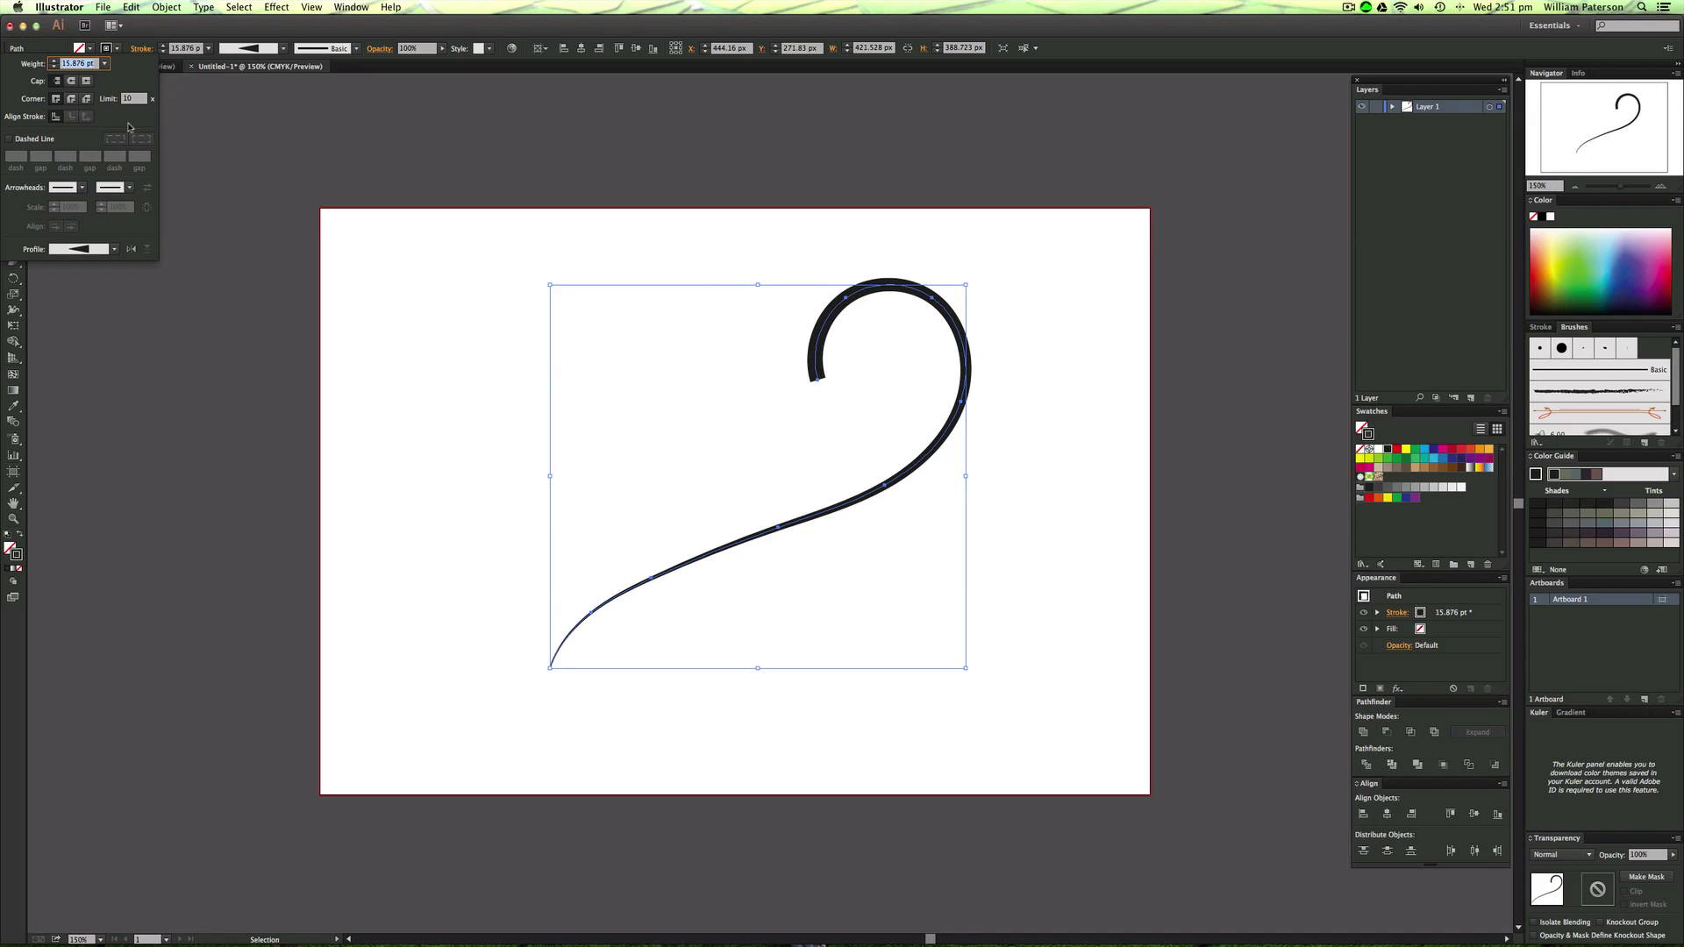
pyautogui.click(73, 82)
# Move the curve further right and slightly up on the artboard, to about X 538 px, Y 252 px.
pyautogui.click(868, 396)
pyautogui.moveTo(869, 386); pyautogui.dragTo(952, 282)
pyautogui.click(864, 454)
pyautogui.press('z')
pyautogui.moveTo(1133, 213); pyautogui.dragTo(583, 616)
pyautogui.scroll(-3, 875, 543)
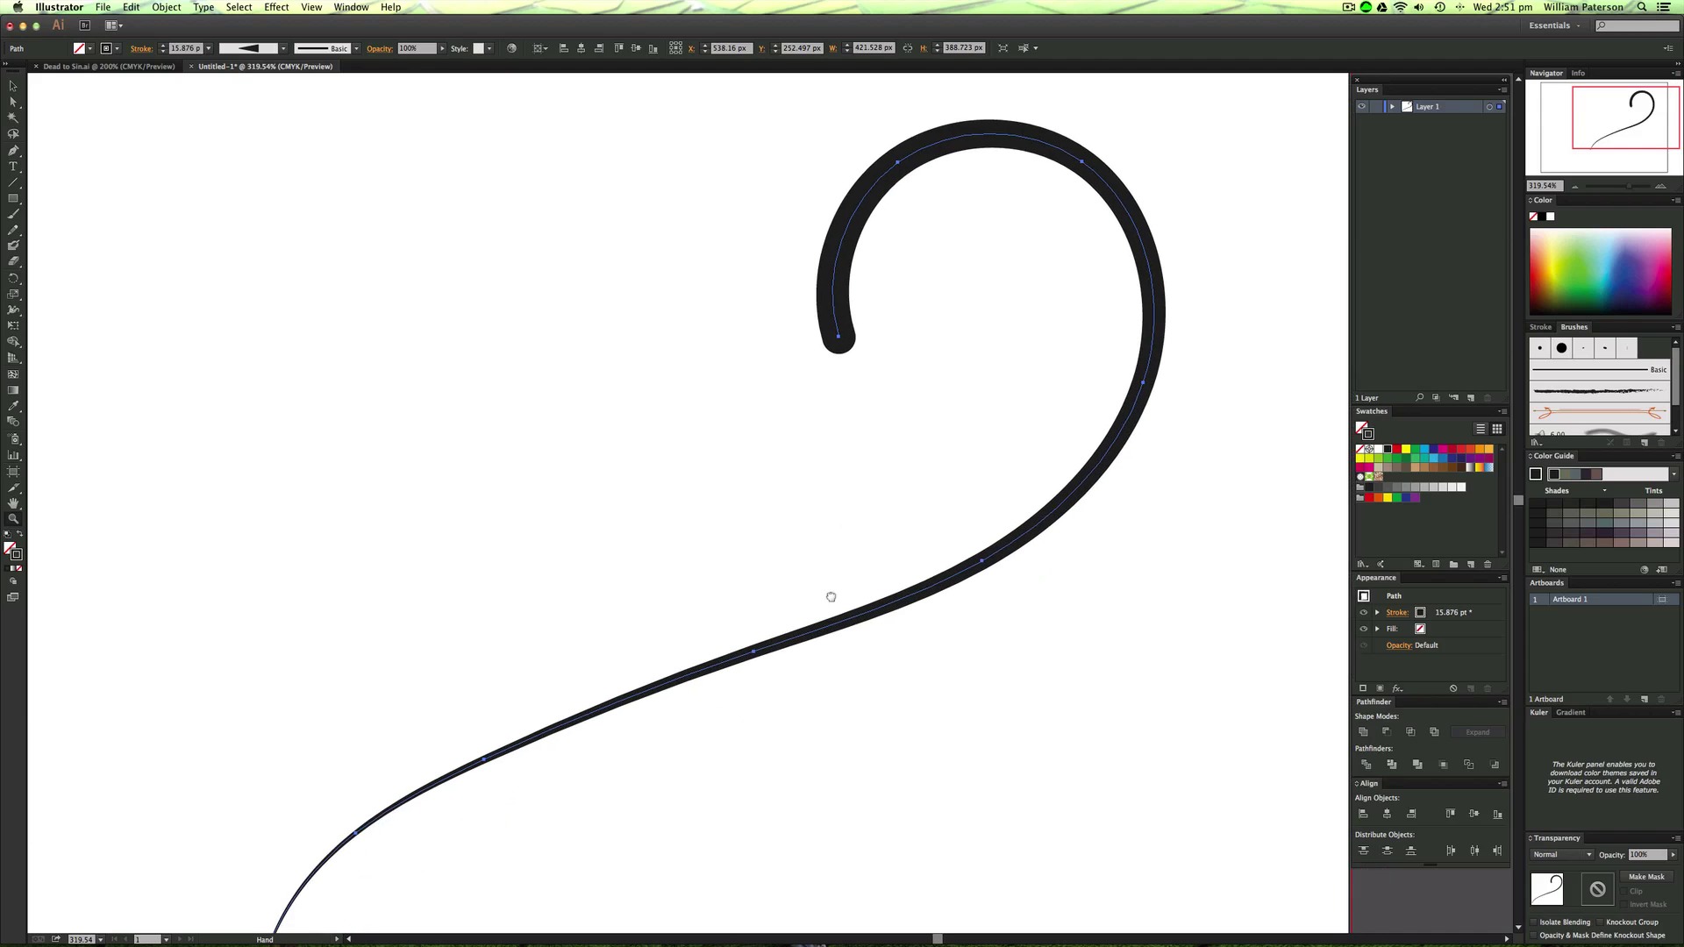
# Try adjusting the stroke width at the curve's bend with the Width tool and undo the change.
pyautogui.hotkey('shift', 'w')
pyautogui.moveTo(1090, 442); pyautogui.dragTo(1075, 447)
pyautogui.press('v')
pyautogui.press('super+z')
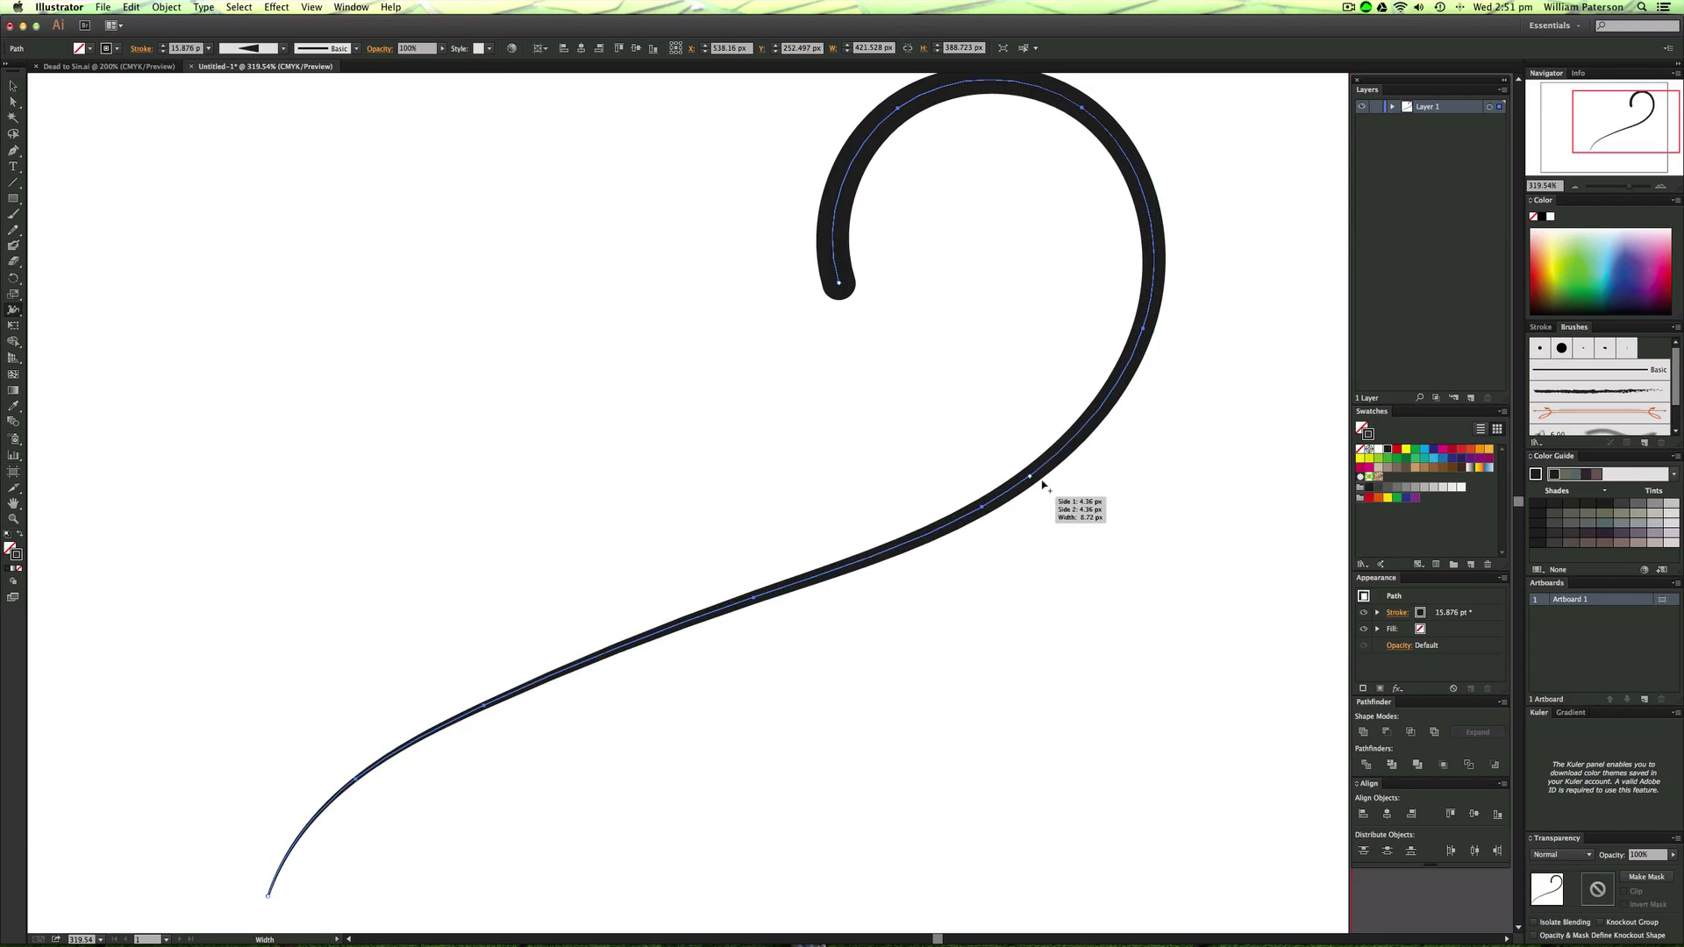
# Thin the stroke at the curve's middle bend and at its lower tail end with the Width tool.
pyautogui.moveTo(988, 520); pyautogui.dragTo(984, 506)
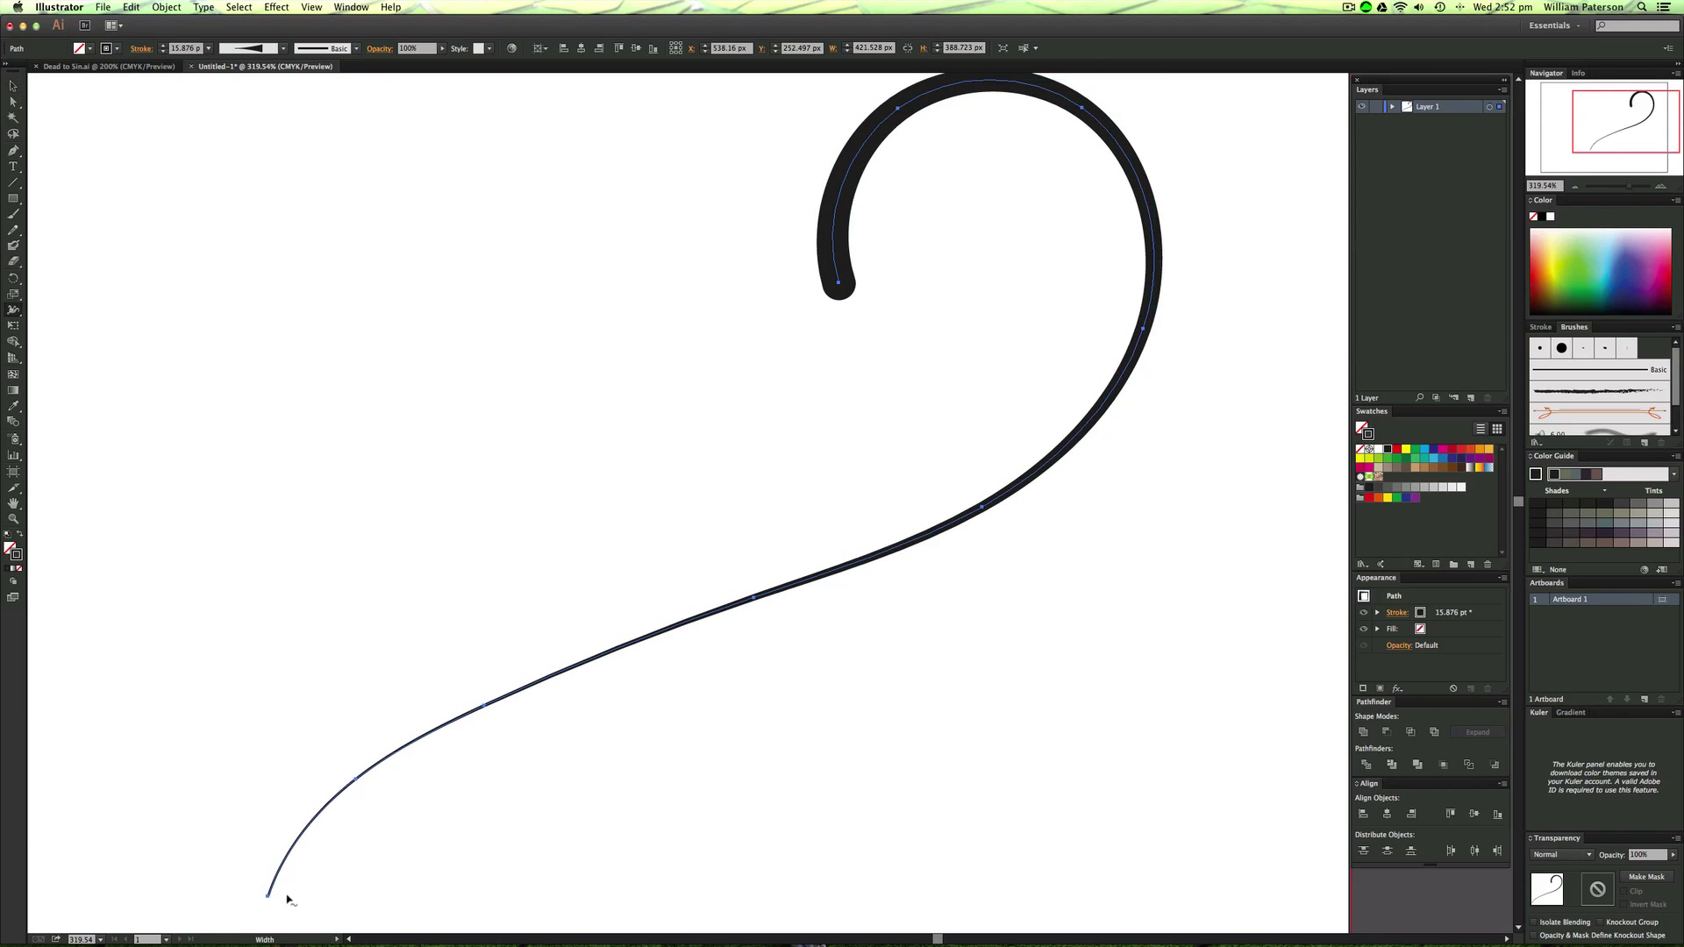
pyautogui.moveTo(288, 891); pyautogui.dragTo(269, 901)
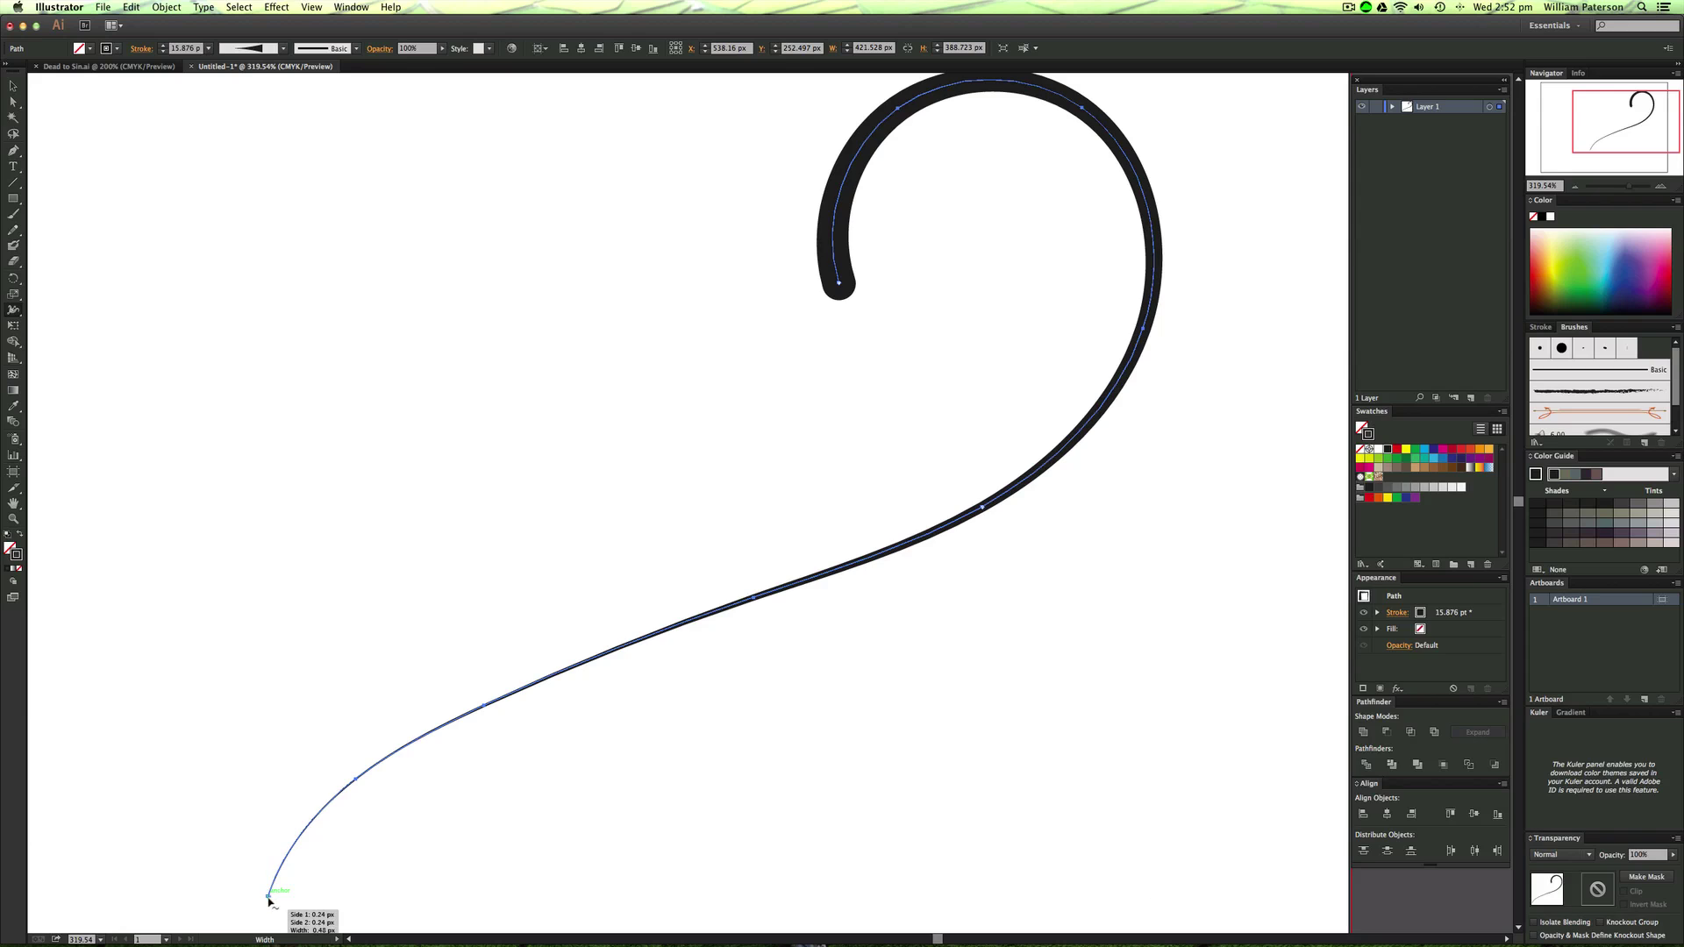
# Try setting the total stroke width at the end of the curve's tail to 0 px.
pyautogui.doubleClick(270, 898)
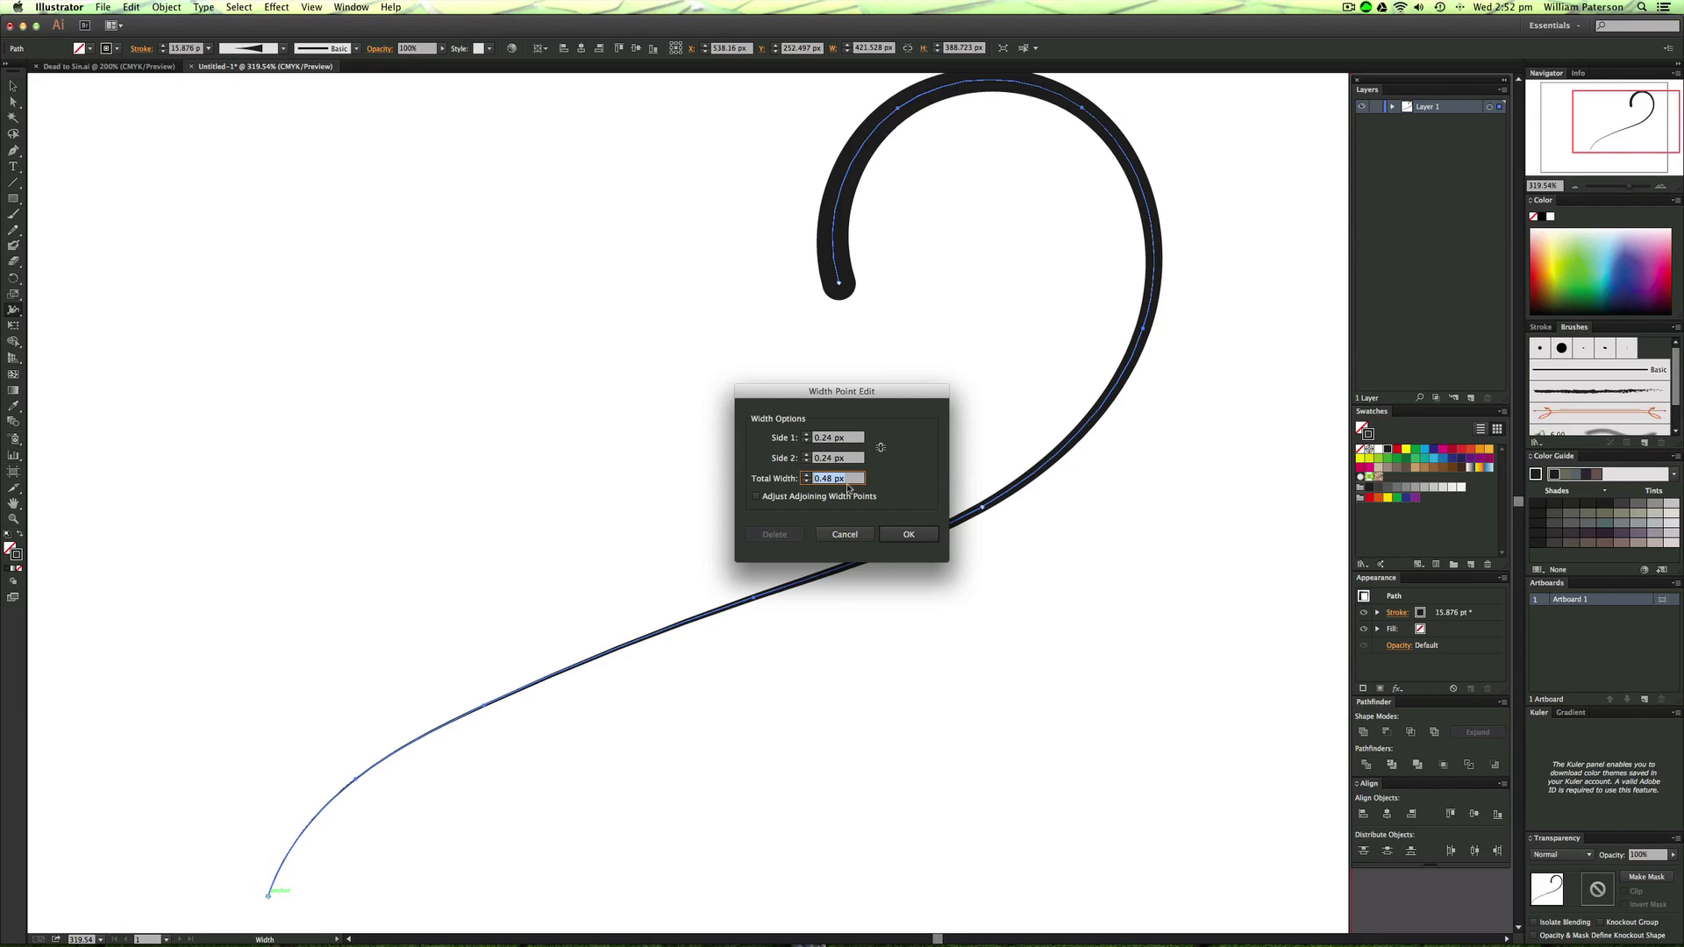
pyautogui.write('0')
pyautogui.press('Return')
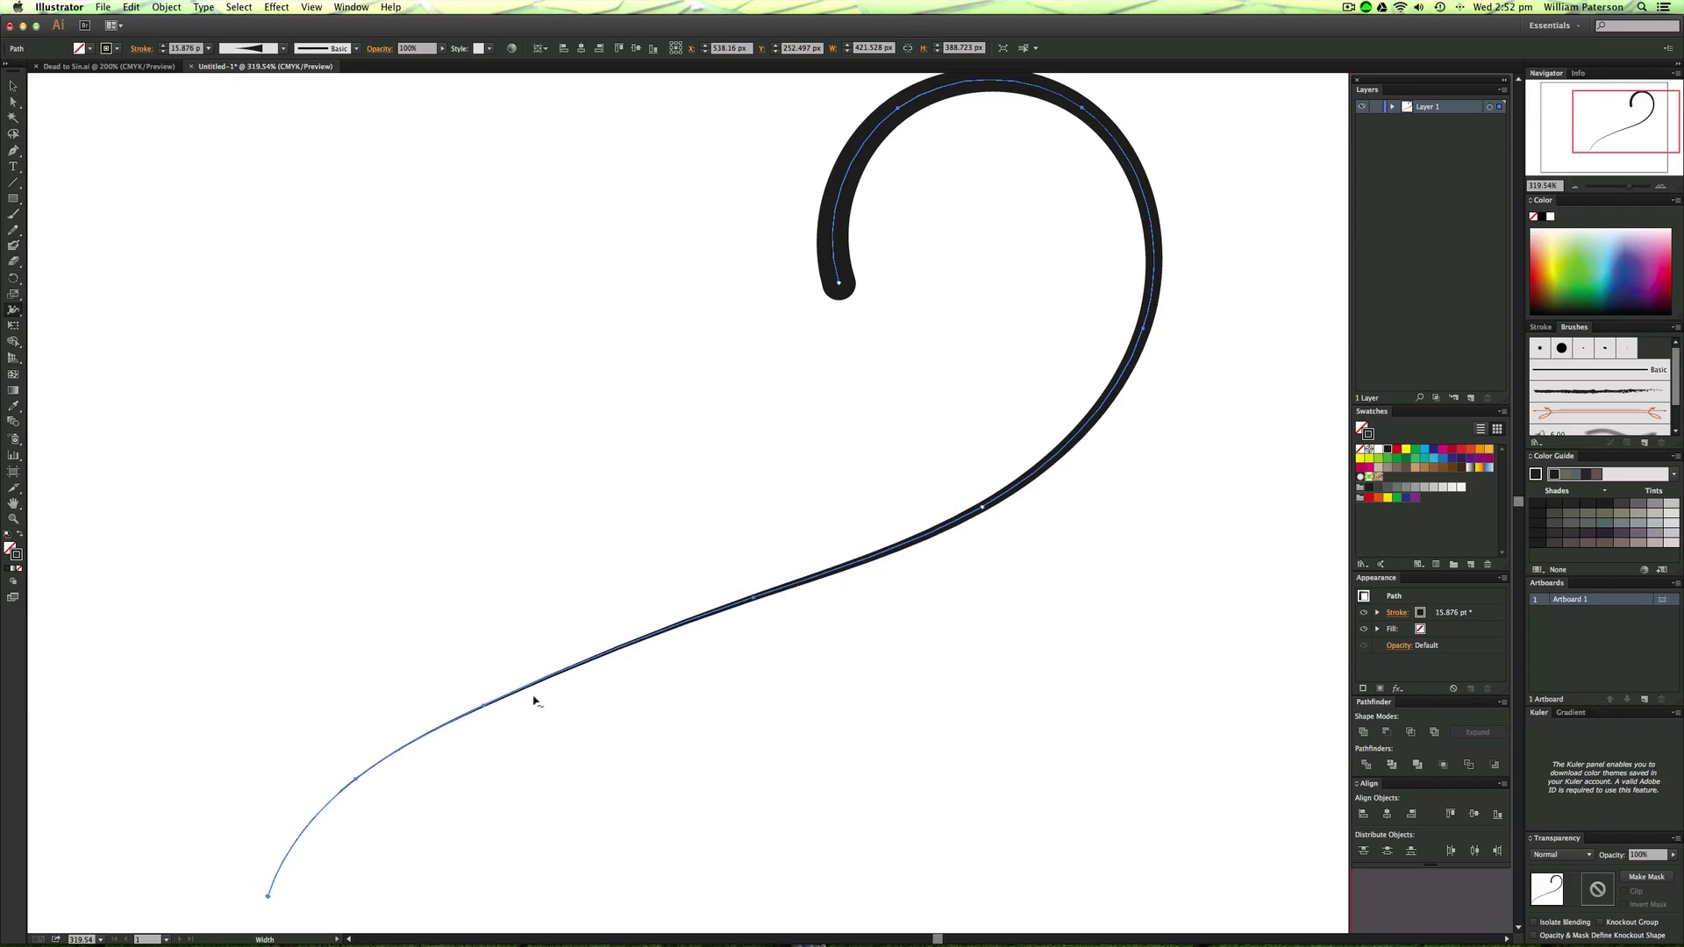
pyautogui.press('v')
pyautogui.click(403, 924)
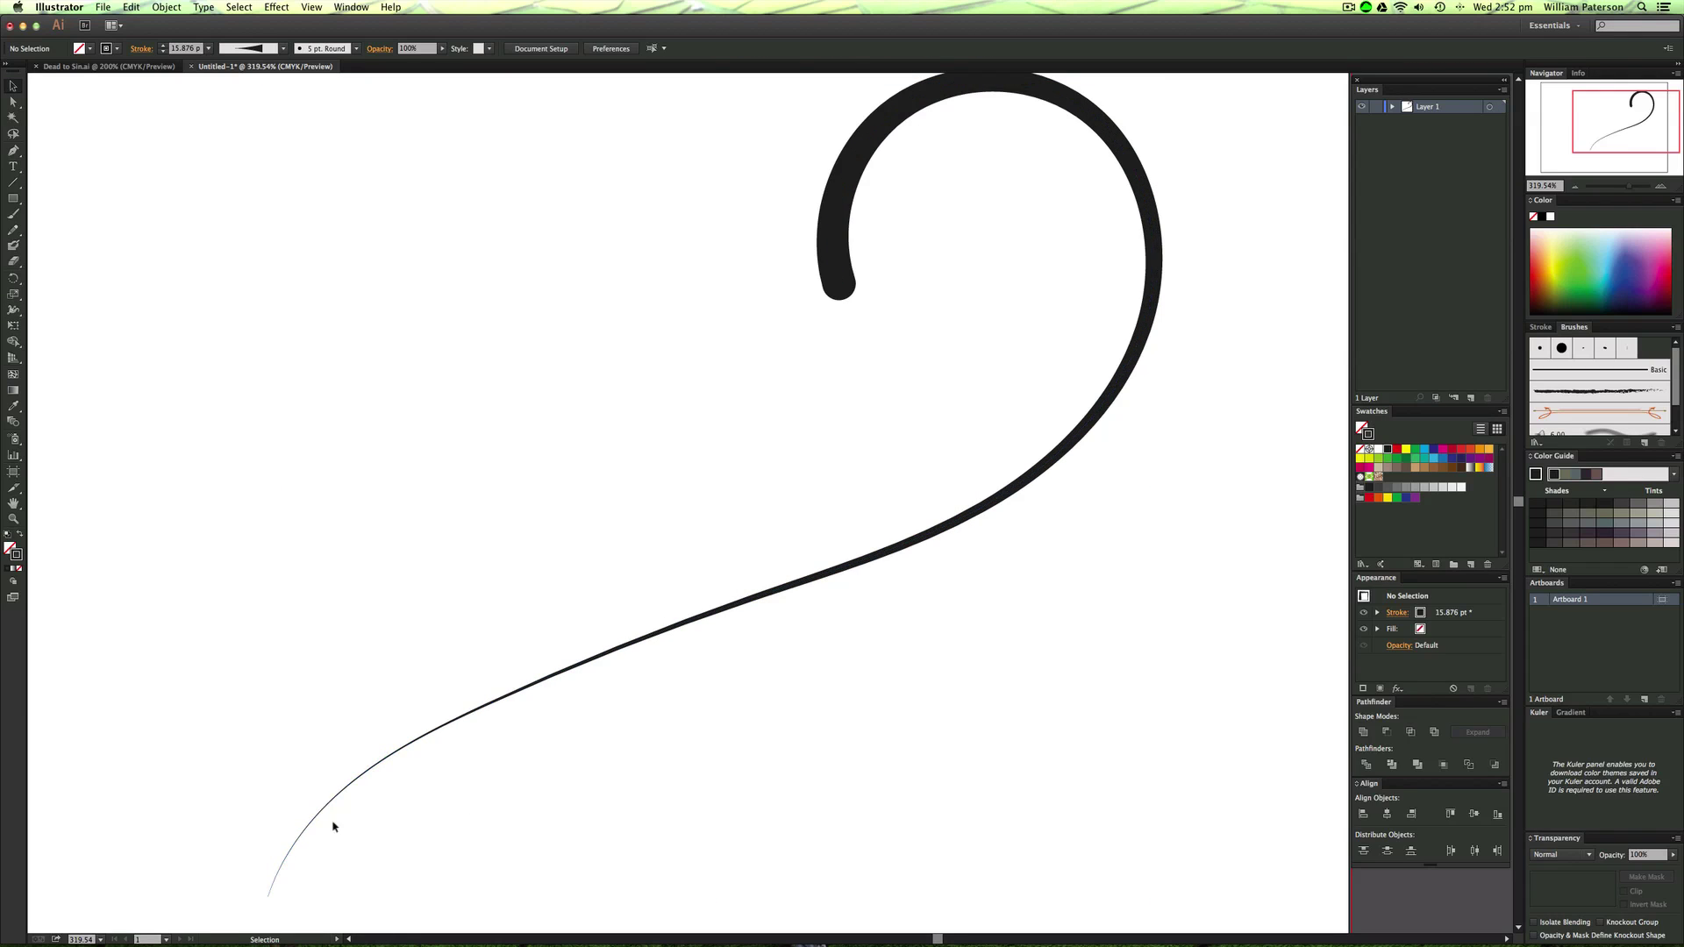
pyautogui.press('super+1')
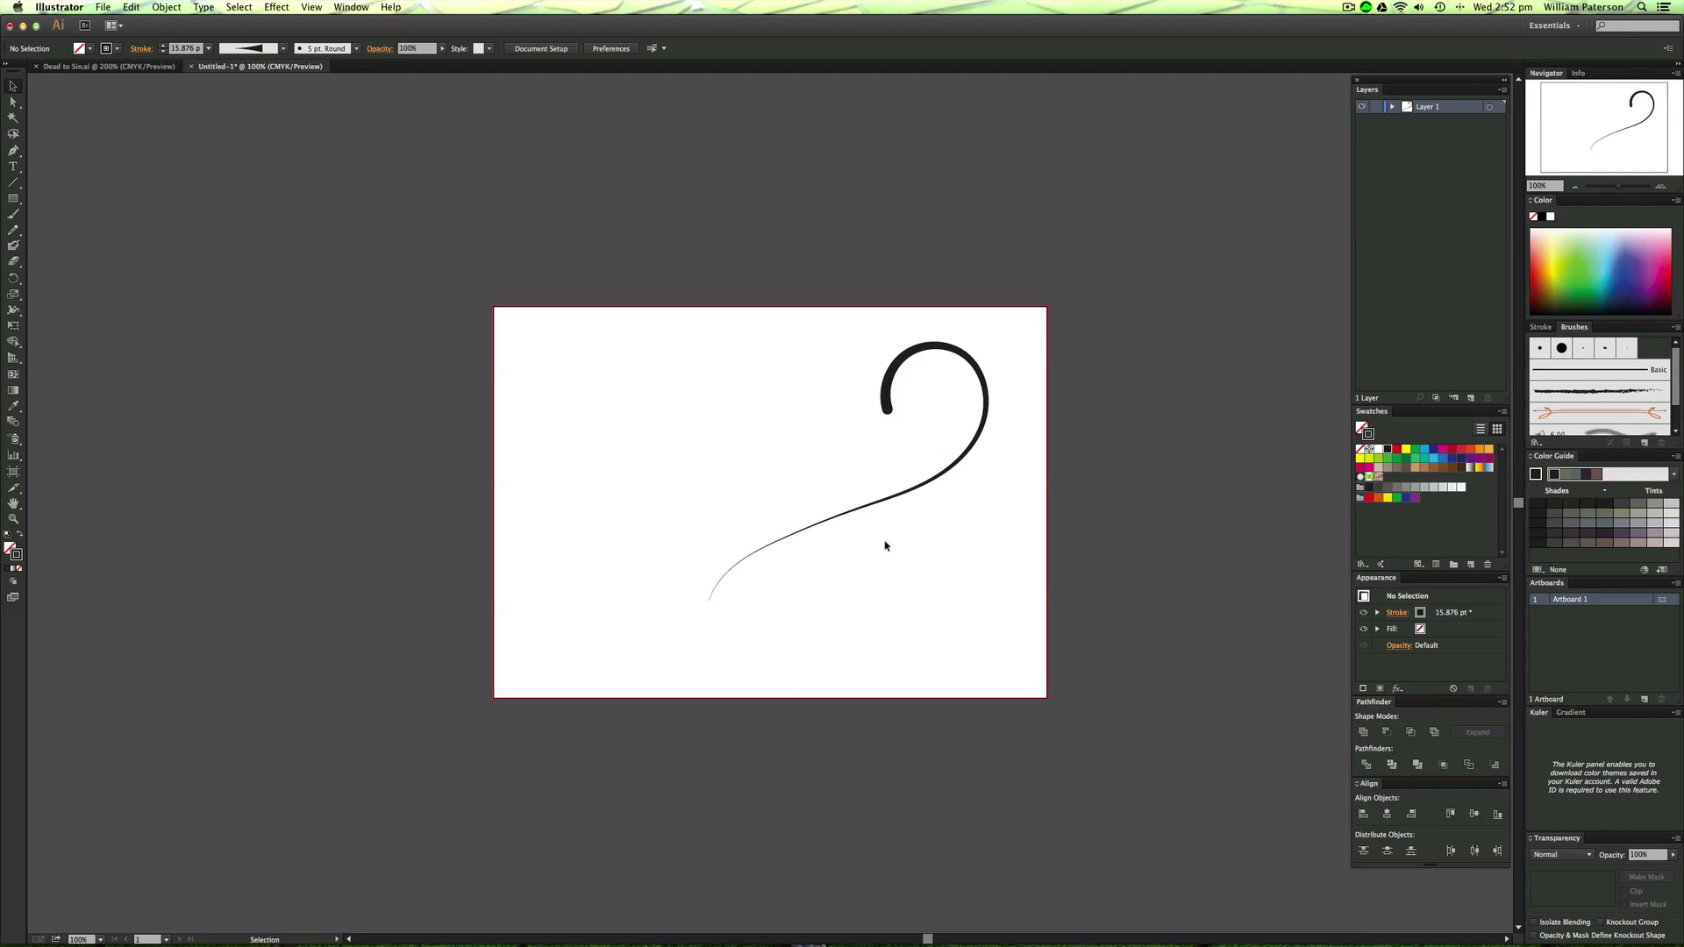
# Try thinning the stroke midway along the curve's lower tail with the Width tool.
pyautogui.press('super+a')
pyautogui.click(807, 639)
pyautogui.press('z')
pyautogui.moveTo(1063, 395); pyautogui.dragTo(642, 638)
pyautogui.press('super+a')
pyautogui.press('super+a')
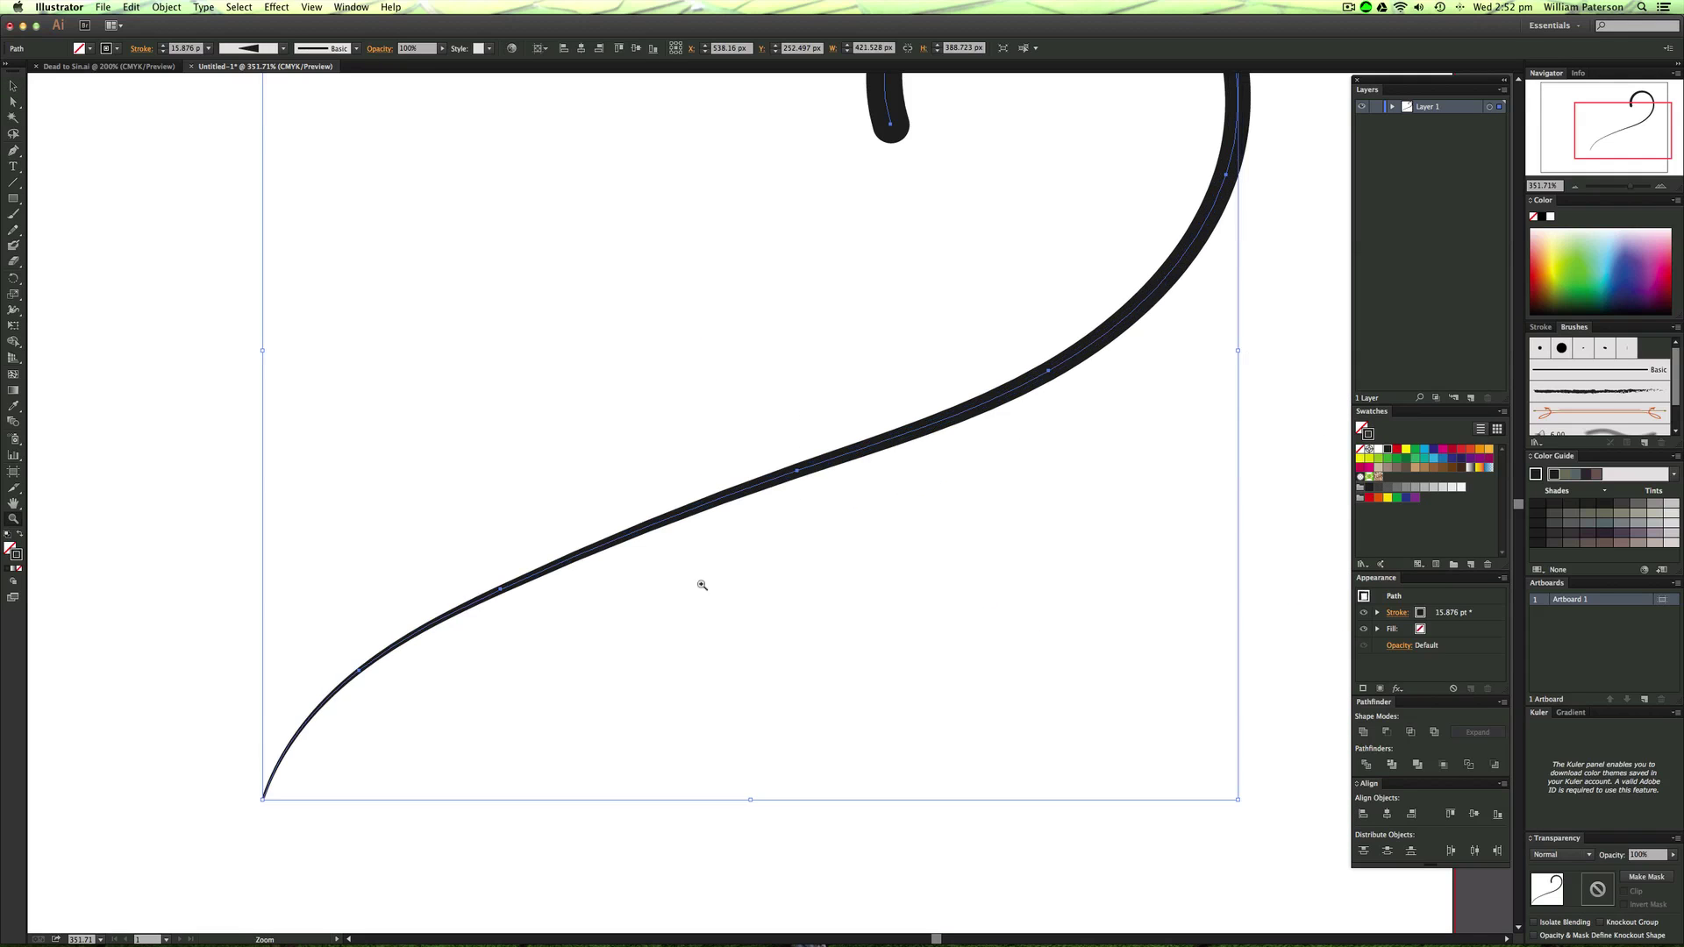
pyautogui.hotkey('shift', 'w')
pyautogui.moveTo(709, 514); pyautogui.dragTo(704, 517)
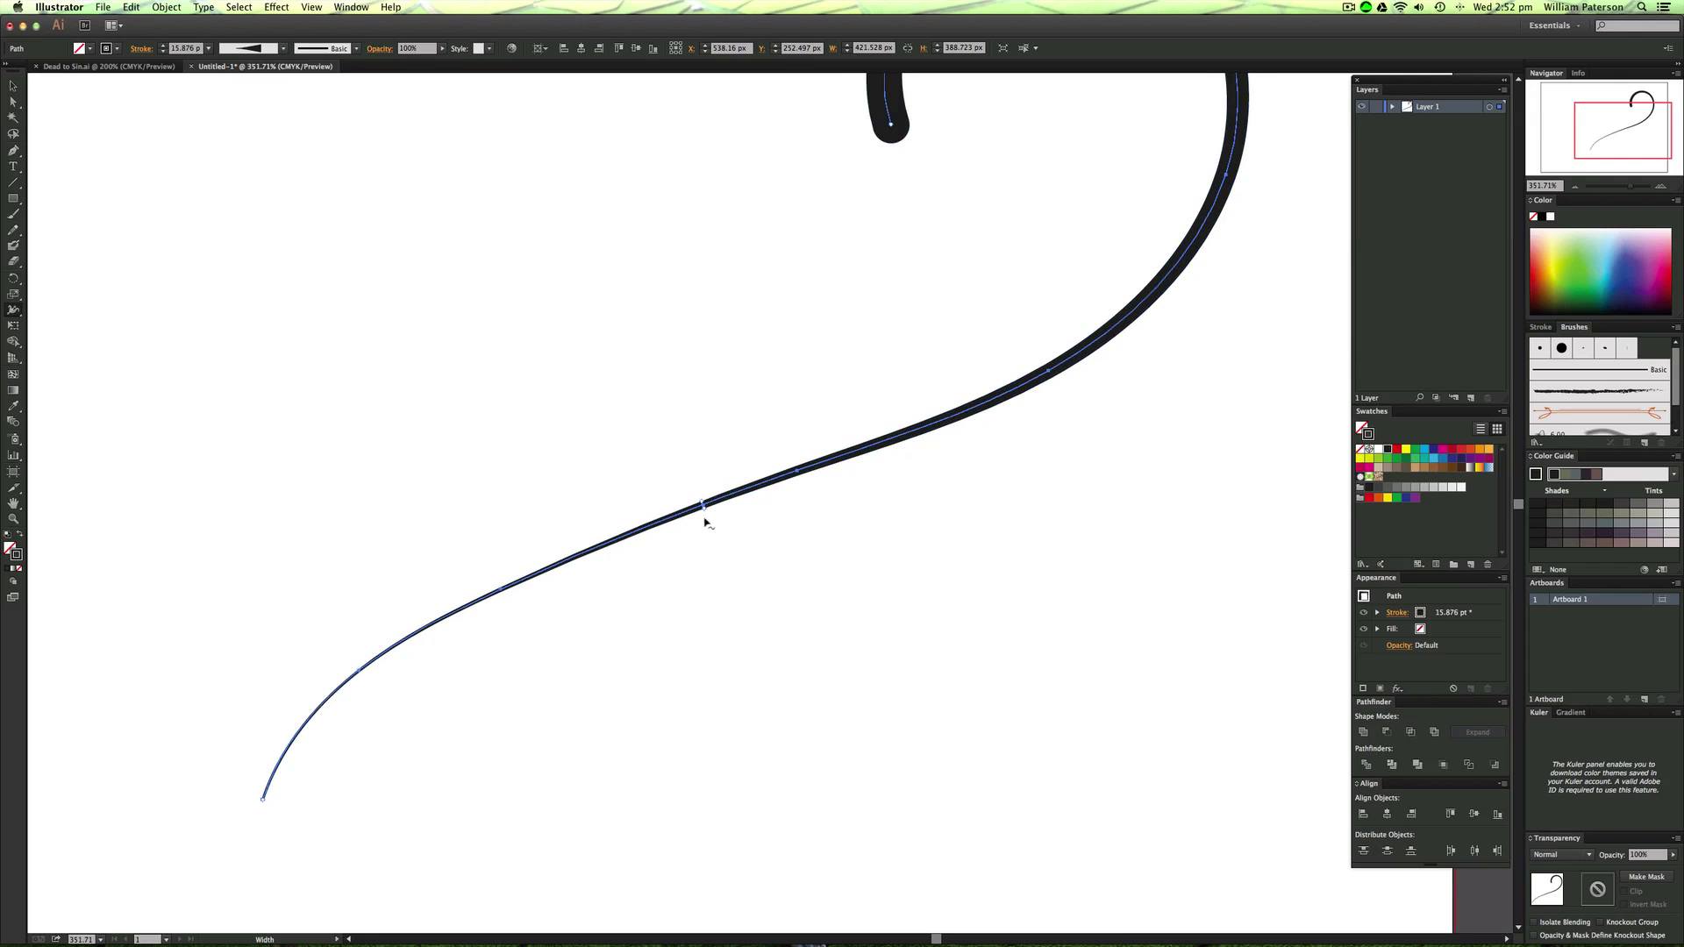
pyautogui.press('v')
pyautogui.click(710, 556)
pyautogui.press('super+1')
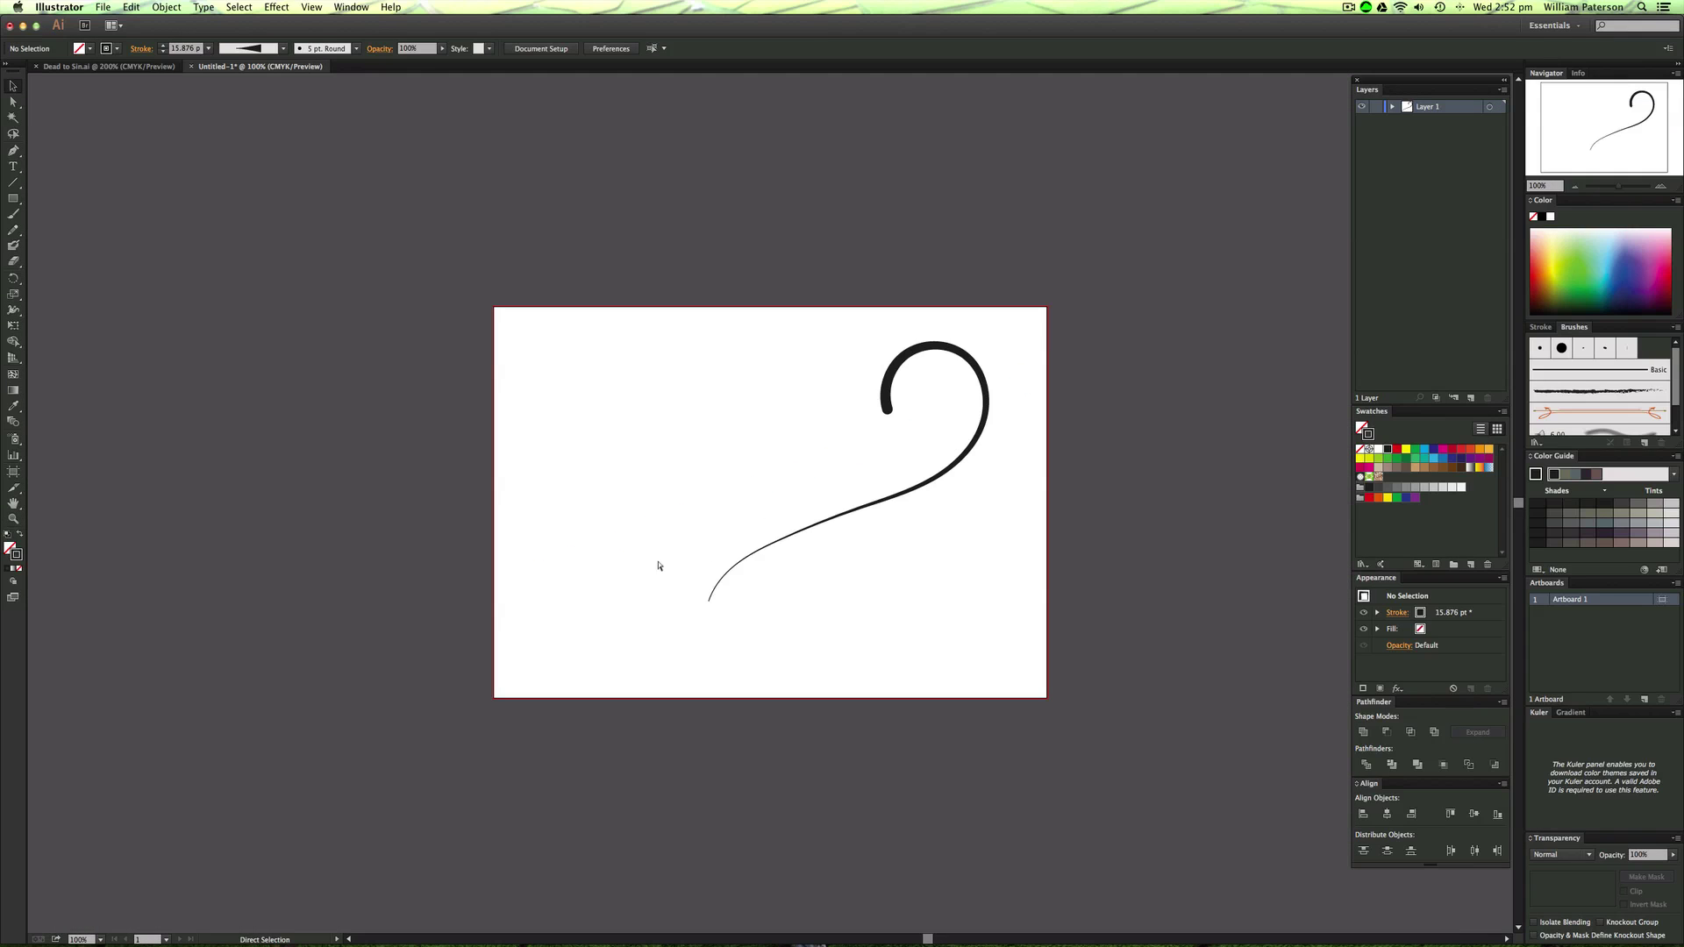
# Try thinning the stroke where the curve's loop runs into the tail with the Width tool.
pyautogui.press('super+a')
pyautogui.press('z')
pyautogui.moveTo(1080, 366); pyautogui.dragTo(741, 663)
pyautogui.hotkey('shift', 'w')
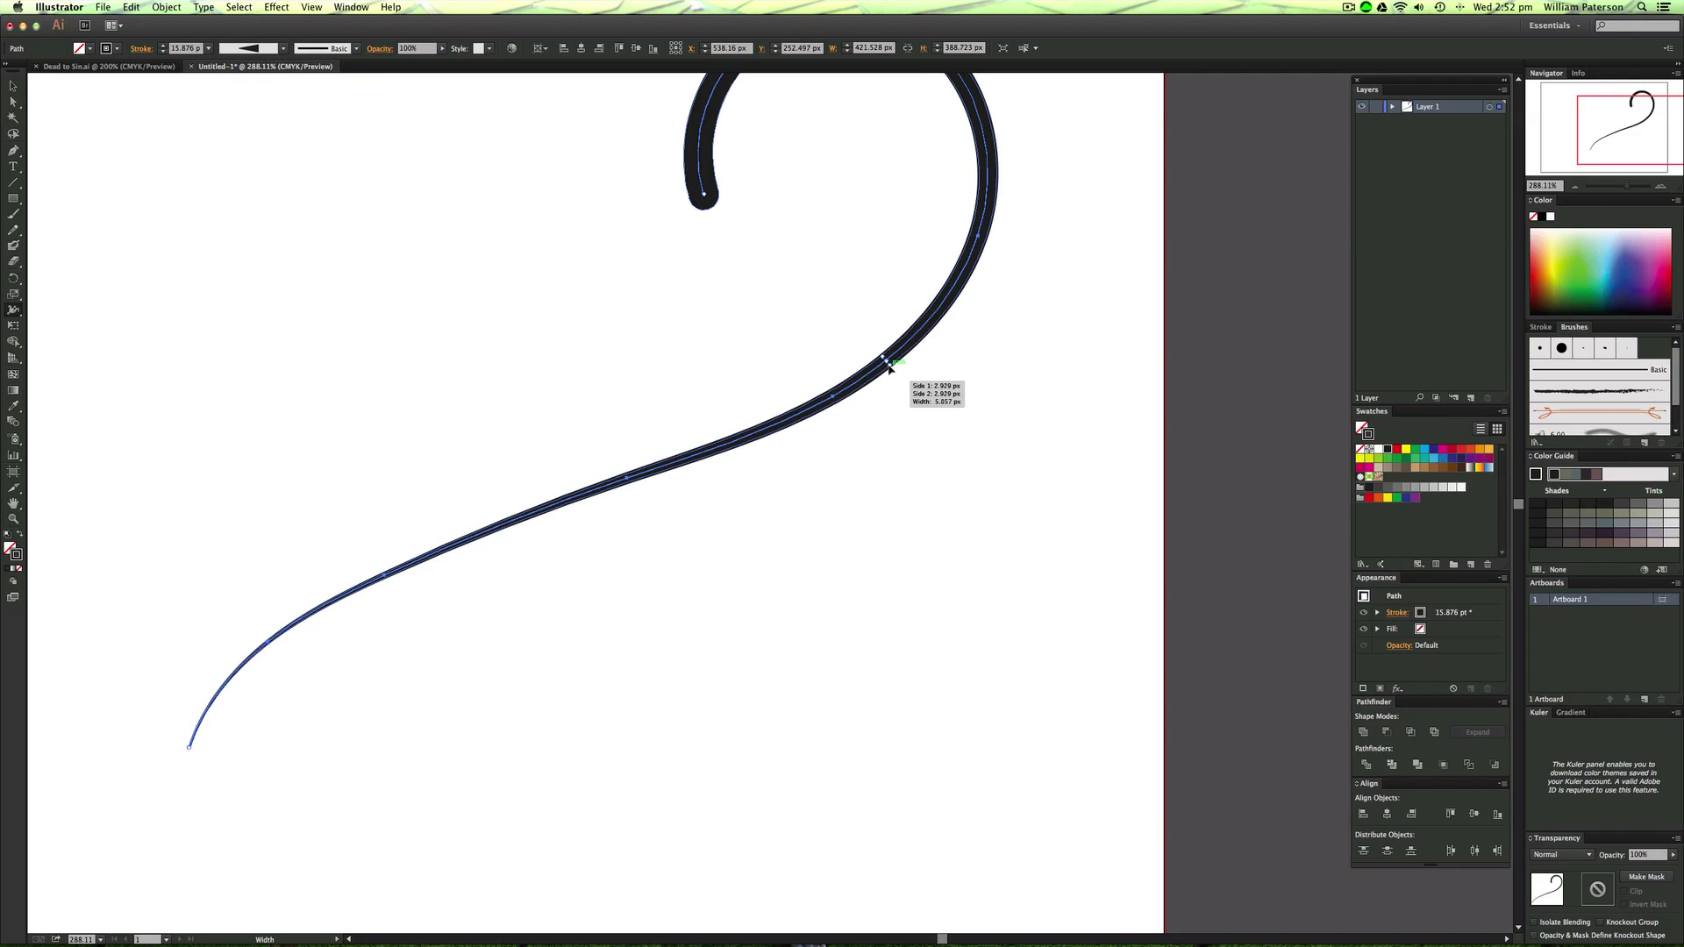
pyautogui.moveTo(888, 366); pyautogui.dragTo(885, 370)
pyautogui.press('v')
pyautogui.click(1007, 481)
pyautogui.press('super+1')
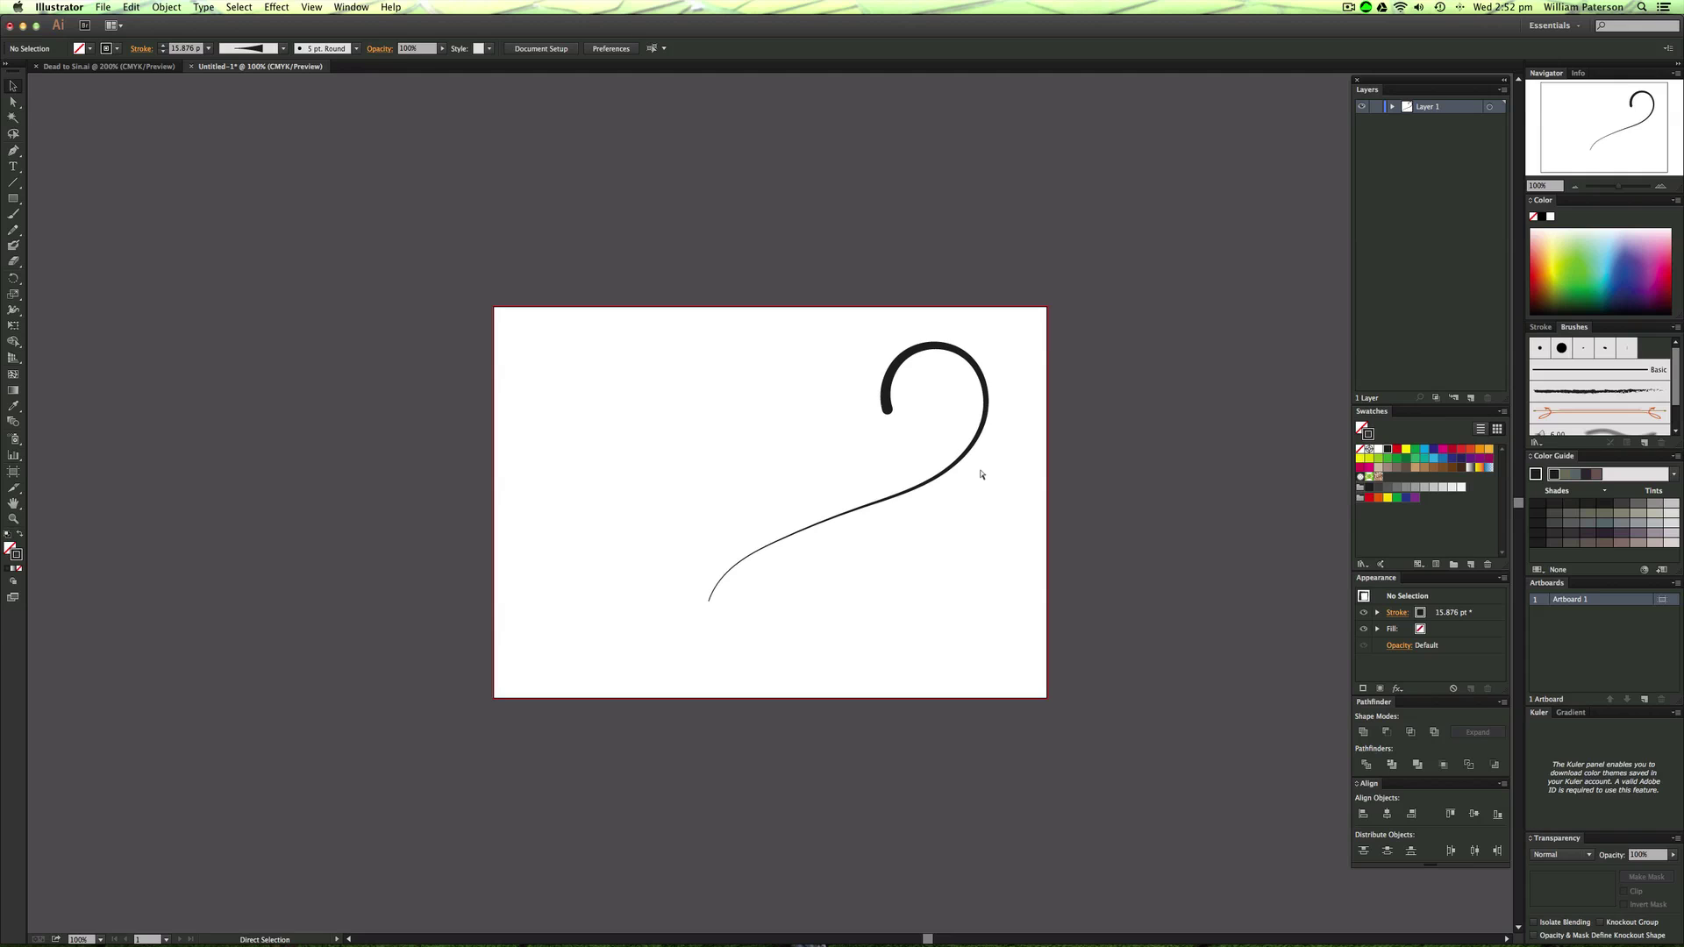
# Adjust the stroke thickness near the middle of the curve, between the loop and the tail, with the Width tool.
pyautogui.press('super+a')
pyautogui.hotkey('shift', 'w')
pyautogui.press('z')
pyautogui.moveTo(1060, 301); pyautogui.dragTo(698, 655)
pyautogui.hotkey('shift', 'w')
pyautogui.moveTo(799, 571); pyautogui.dragTo(790, 564)
pyautogui.press('v')
pyautogui.click(798, 594)
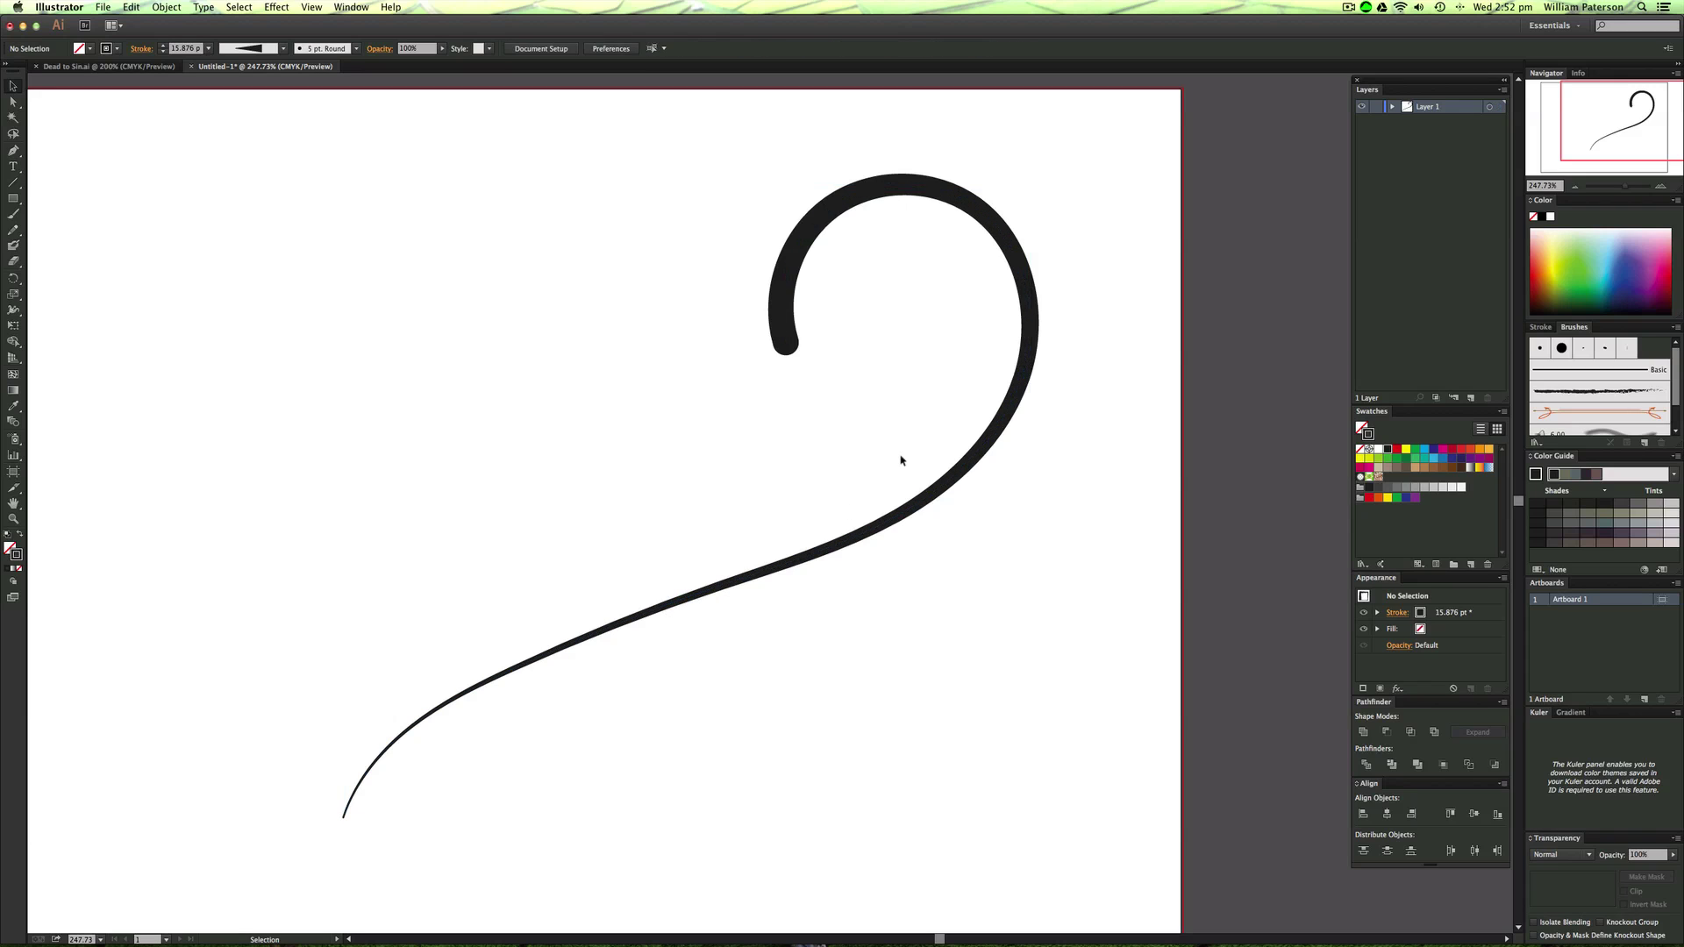
# Thin the stroke along the upper right part of the curve's loop with the Width tool.
pyautogui.hotkey('shift', 'w')
pyautogui.moveTo(941, 191)
pyautogui.mouseDown()
pyautogui.moveTo(869, 369)
pyautogui.moveTo(968, 202)
pyautogui.mouseUp()
pyautogui.press('v')
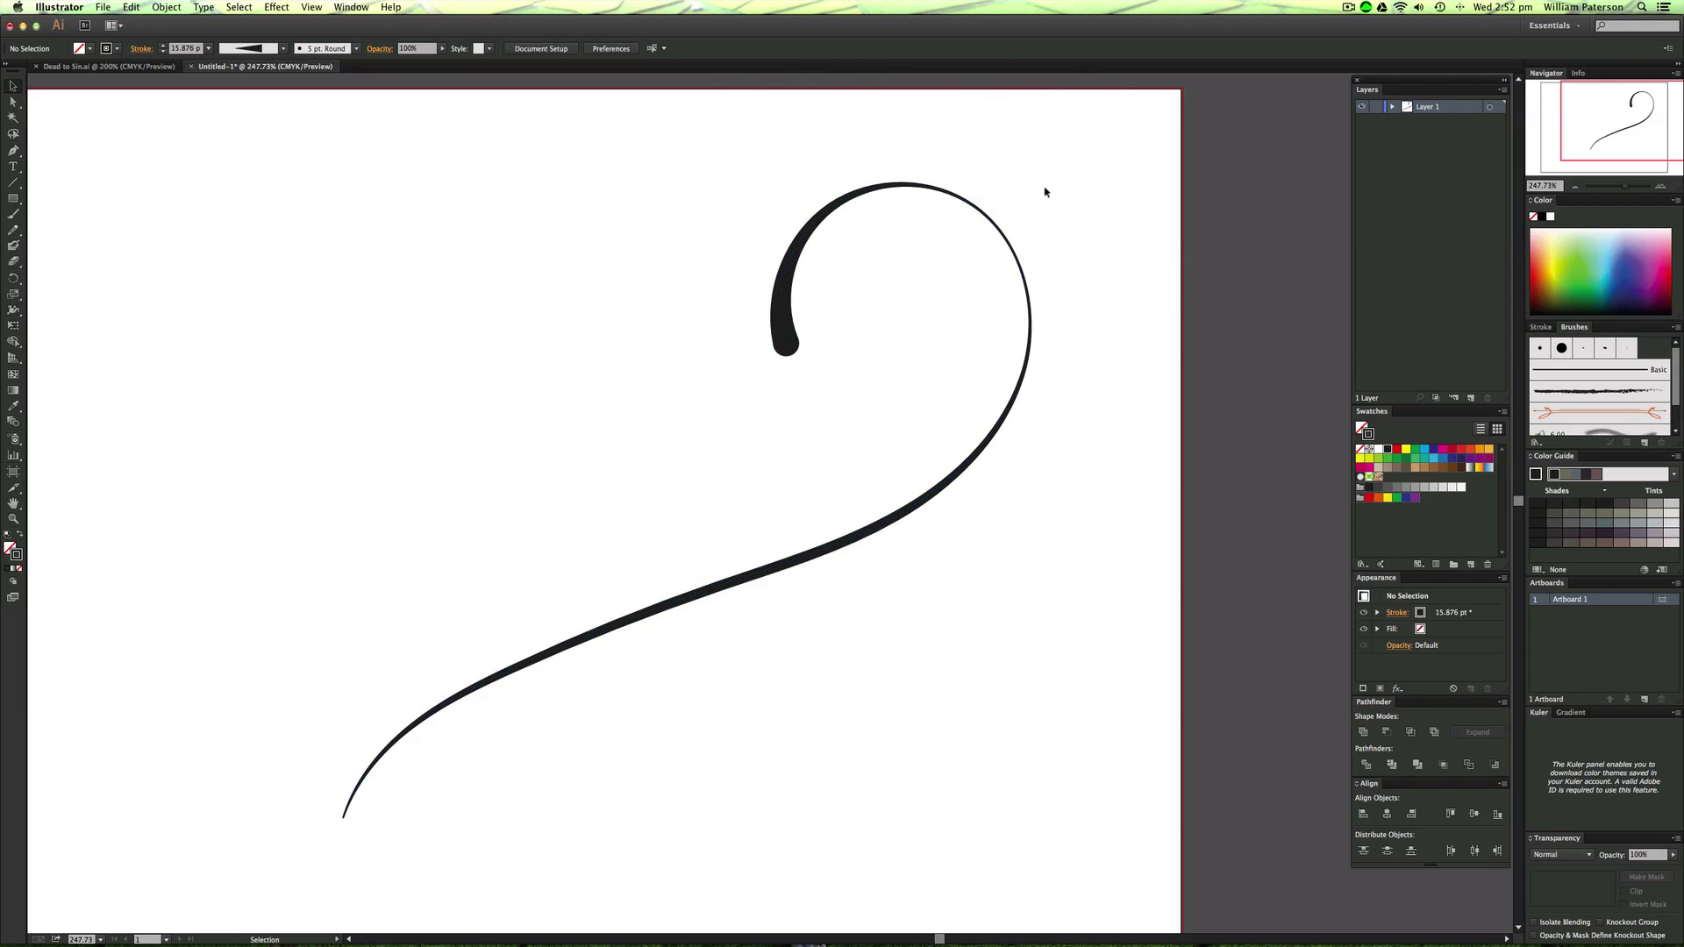
# Move the flourish up and right on the artboard to about X 589 px, Y 237 px.
pyautogui.moveTo(822, 350); pyautogui.dragTo(1085, 141)
pyautogui.press('super+1')
pyautogui.moveTo(948, 391); pyautogui.dragTo(865, 639)
pyautogui.click(864, 639)
pyautogui.moveTo(1076, 275); pyautogui.dragTo(819, 552)
pyautogui.moveTo(885, 487); pyautogui.dragTo(919, 459)
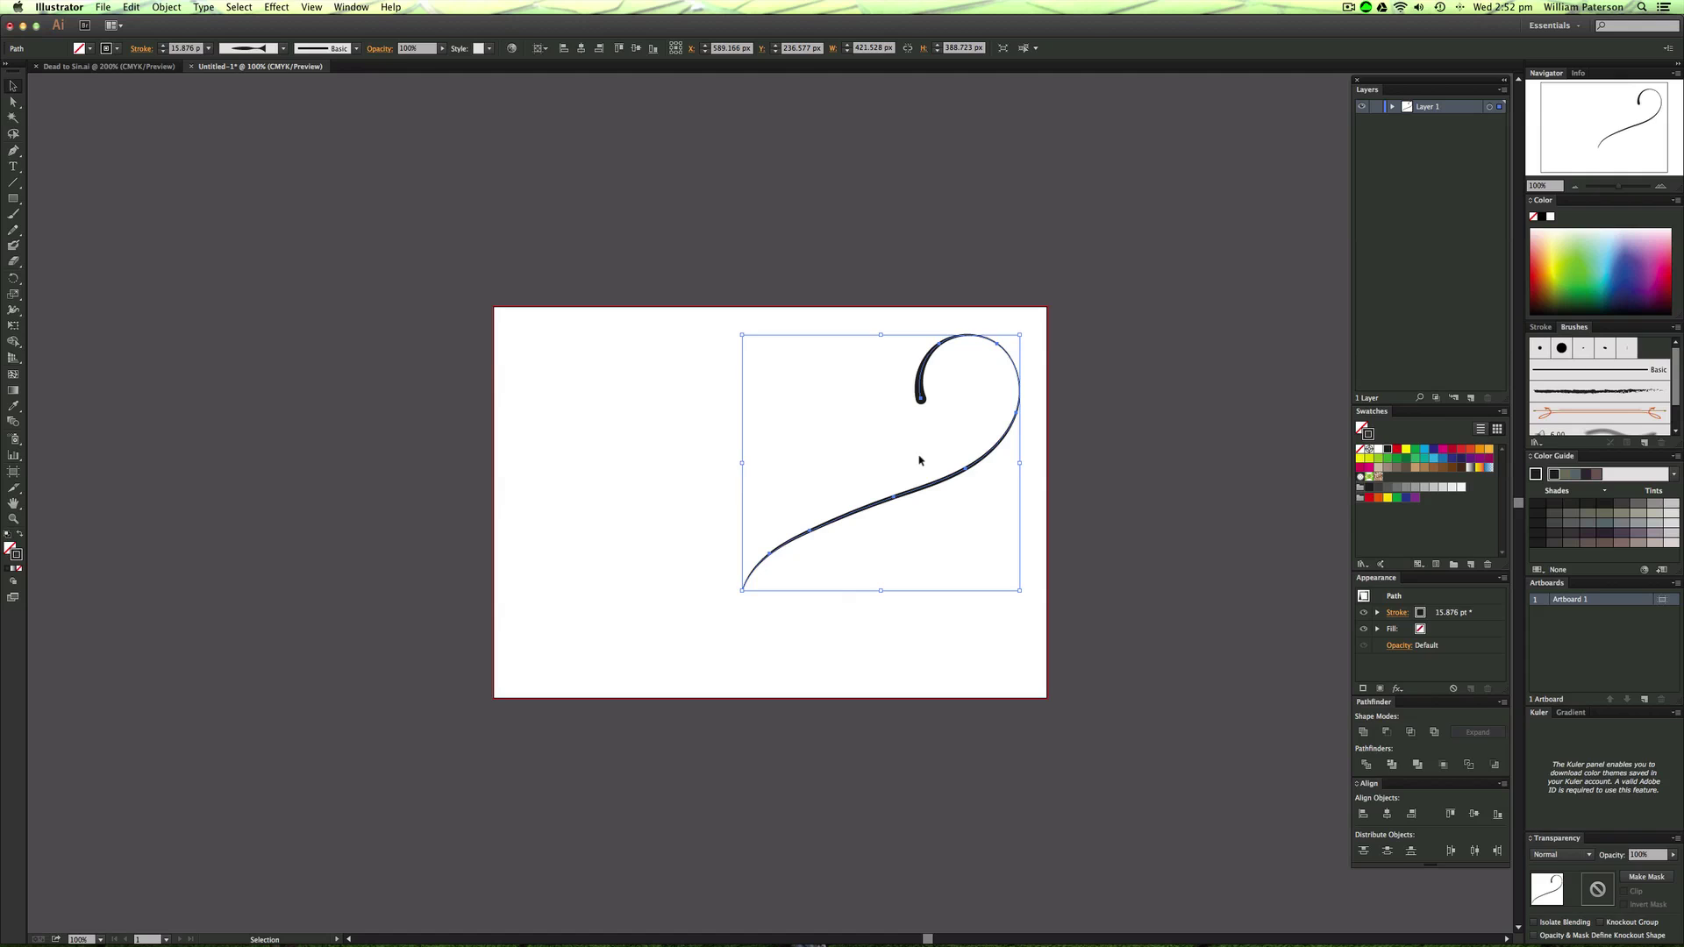
# Draw a half-heart curve with a curled upper end, about 155 px wide and 266 px tall, left of the flourish with the Pencil tool.
pyautogui.press('n')
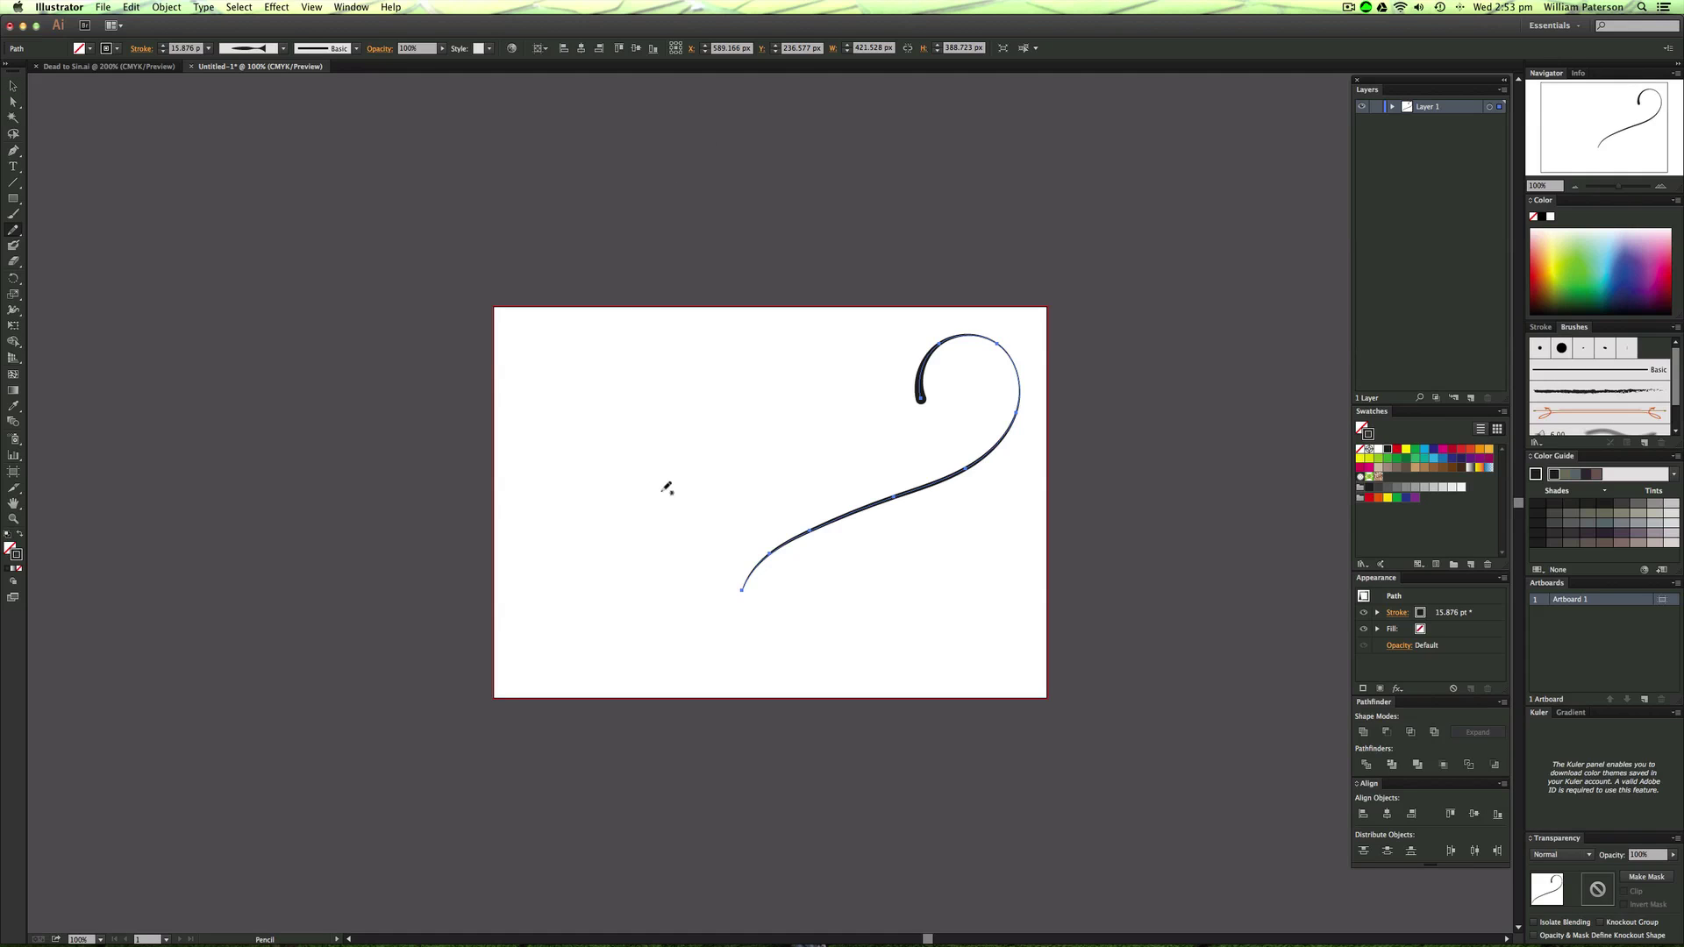
pyautogui.moveTo(638, 535)
pyautogui.mouseDown()
pyautogui.moveTo(699, 481)
pyautogui.moveTo(669, 395)
pyautogui.moveTo(714, 538)
pyautogui.mouseUp()
pyautogui.hotkey('ctrl', 'z')
pyautogui.moveTo(709, 401)
pyautogui.mouseDown()
pyautogui.moveTo(773, 400)
pyautogui.moveTo(768, 452)
pyautogui.moveTo(703, 523)
pyautogui.moveTo(739, 502)
pyautogui.moveTo(796, 413)
pyautogui.moveTo(741, 388)
pyautogui.moveTo(726, 453)
pyautogui.mouseUp()
pyautogui.hotkey('ctrl', 'z')
pyautogui.press('v')
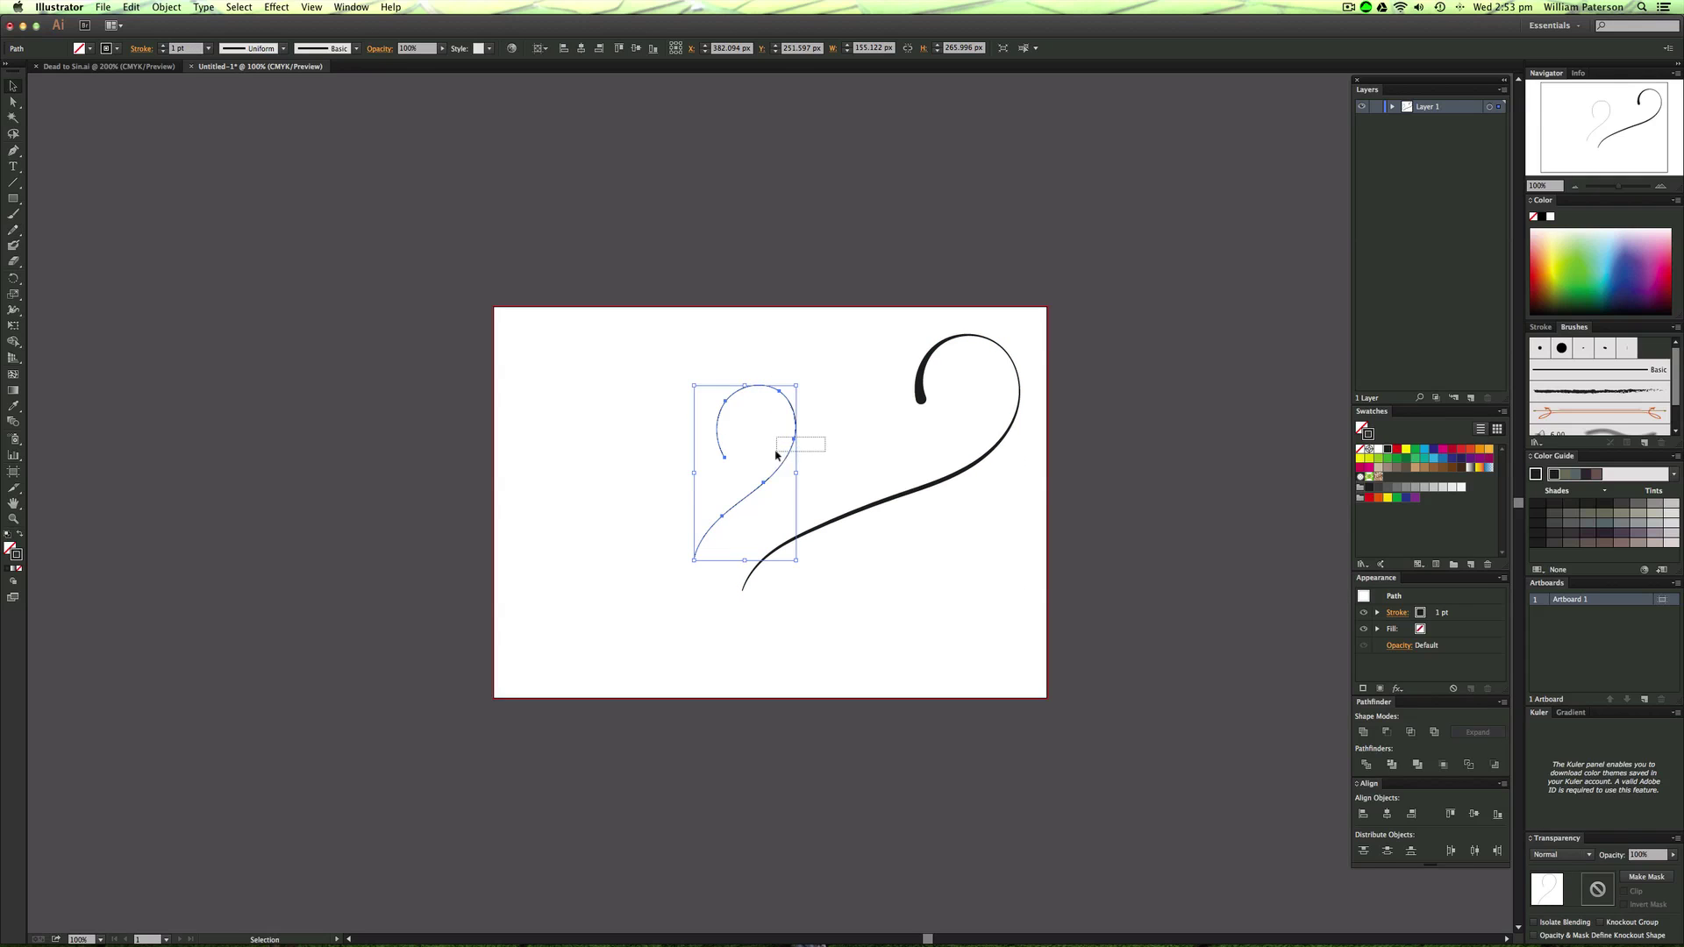
# Reflect a copy of the curve across the vertical axis and place it to the left so both halves form a heart.
pyautogui.rightClick(771, 441)
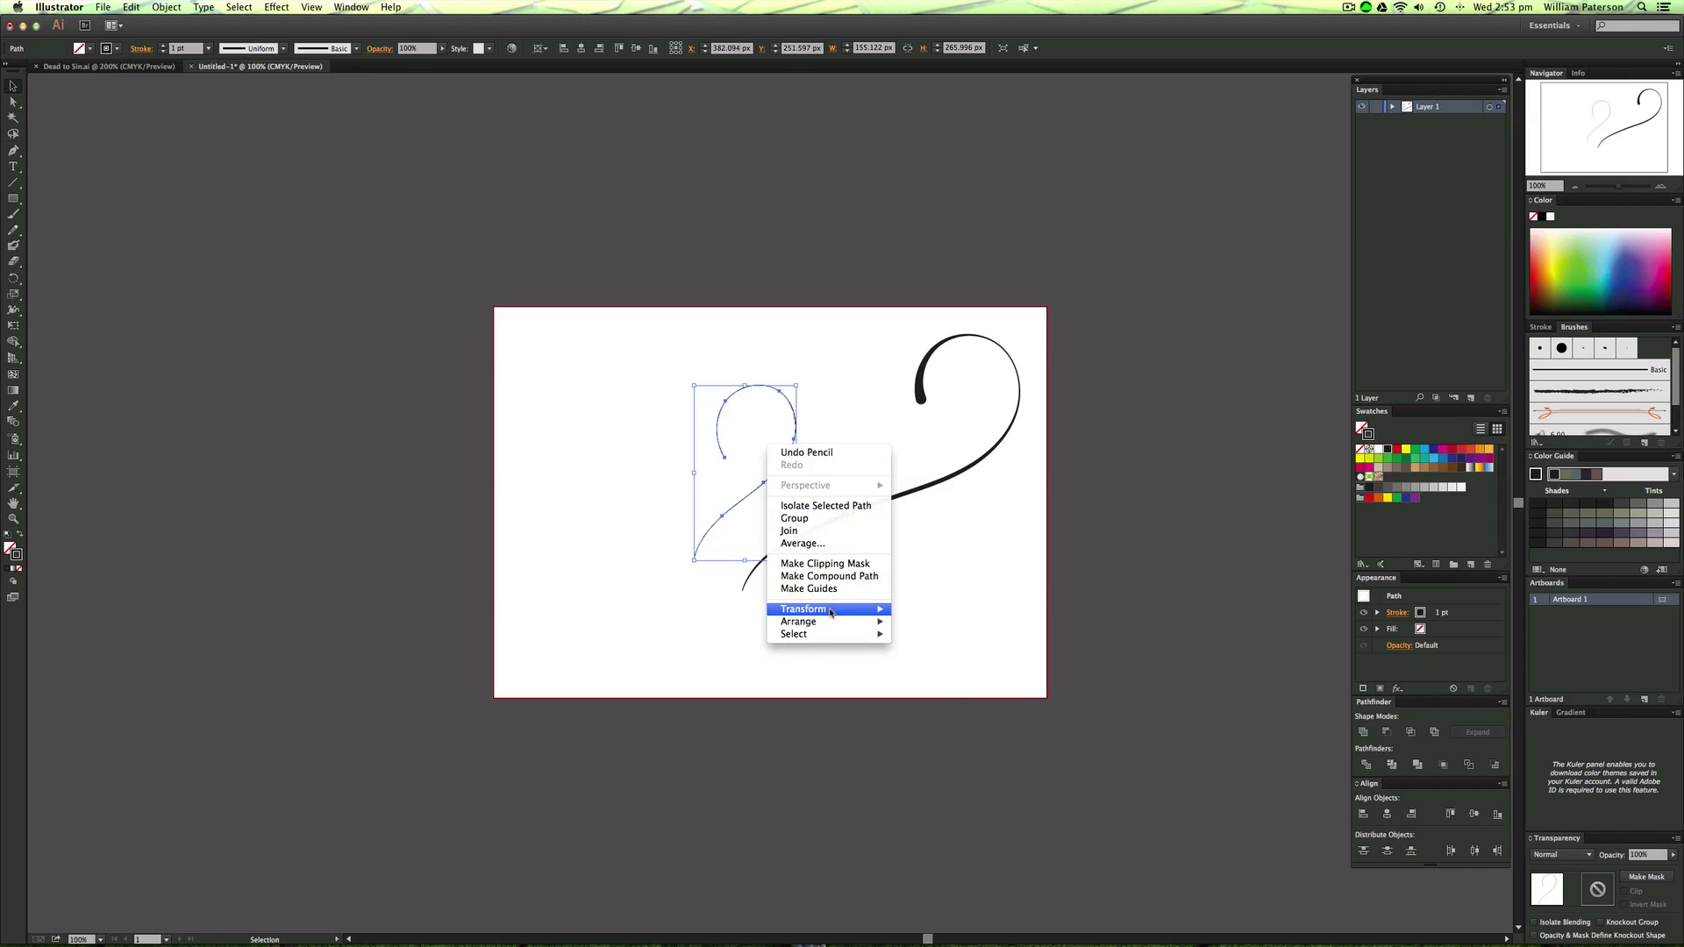
pyautogui.moveTo(838, 611)
pyautogui.click(963, 655)
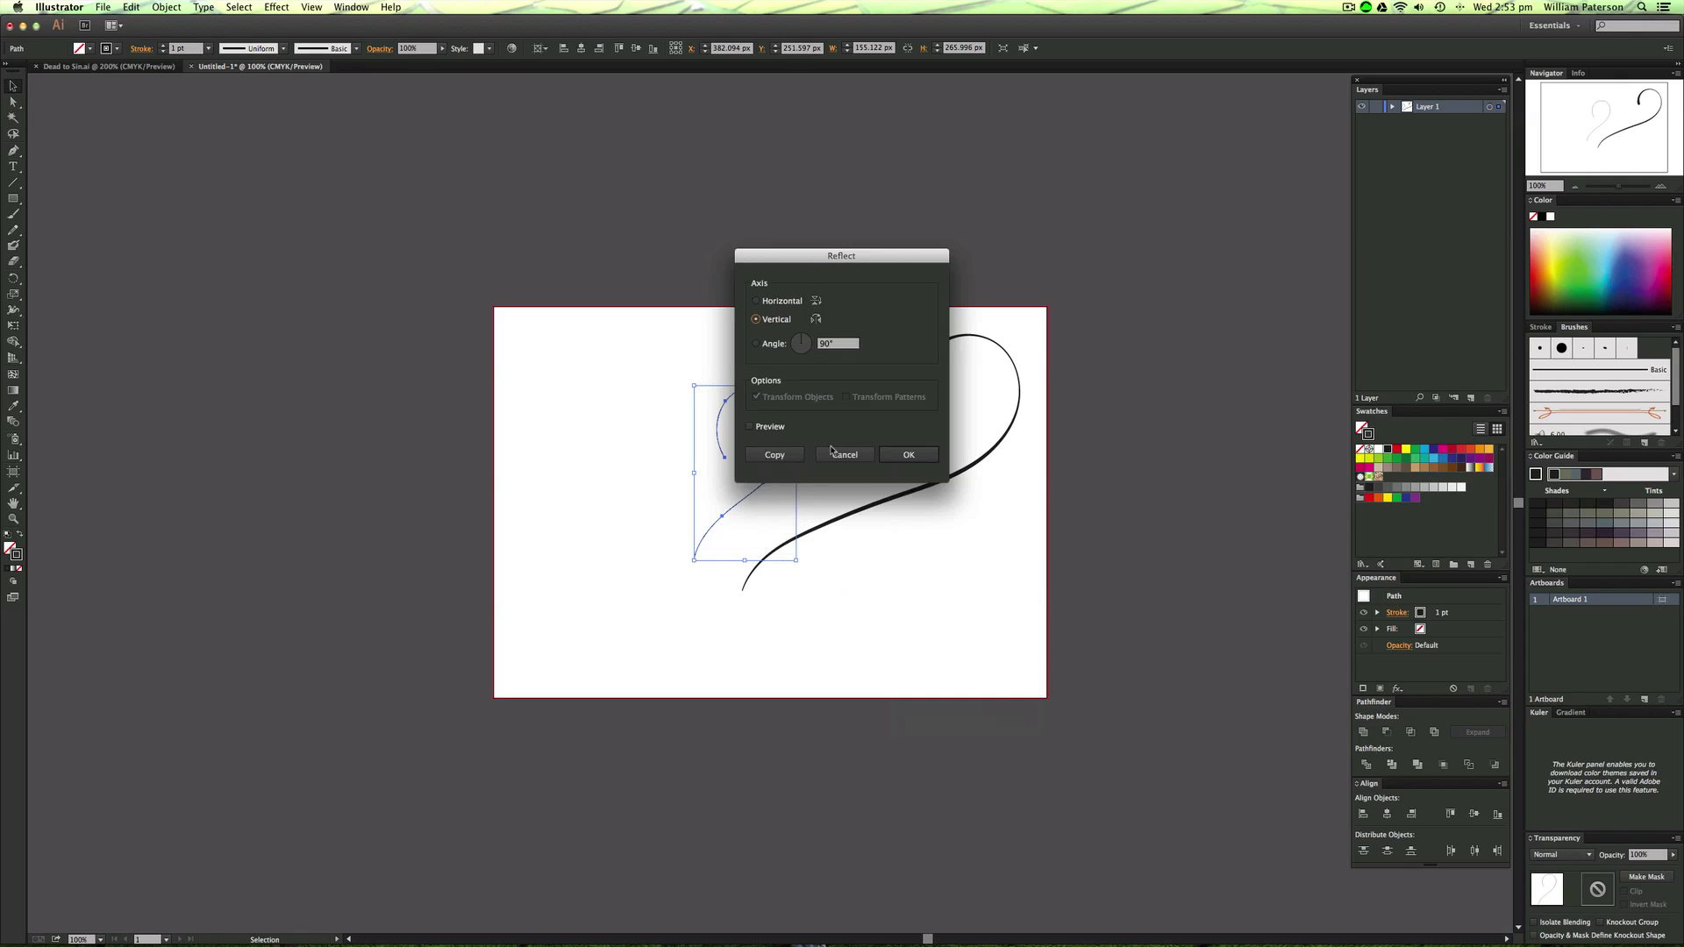
pyautogui.click(787, 458)
pyautogui.moveTo(721, 476); pyautogui.dragTo(667, 477)
pyautogui.click(818, 326)
# Move both heart halves together up and left on the artboard.
pyautogui.moveTo(832, 337); pyautogui.dragTo(642, 503)
pyautogui.moveTo(702, 405); pyautogui.dragTo(639, 371)
pyautogui.click(767, 354)
# Shift the left heart half slightly left until the inner curves just touch at the centre.
pyautogui.press('z')
pyautogui.moveTo(781, 307); pyautogui.dragTo(510, 552)
pyautogui.hscroll(1, 503, 503)
pyautogui.press('v')
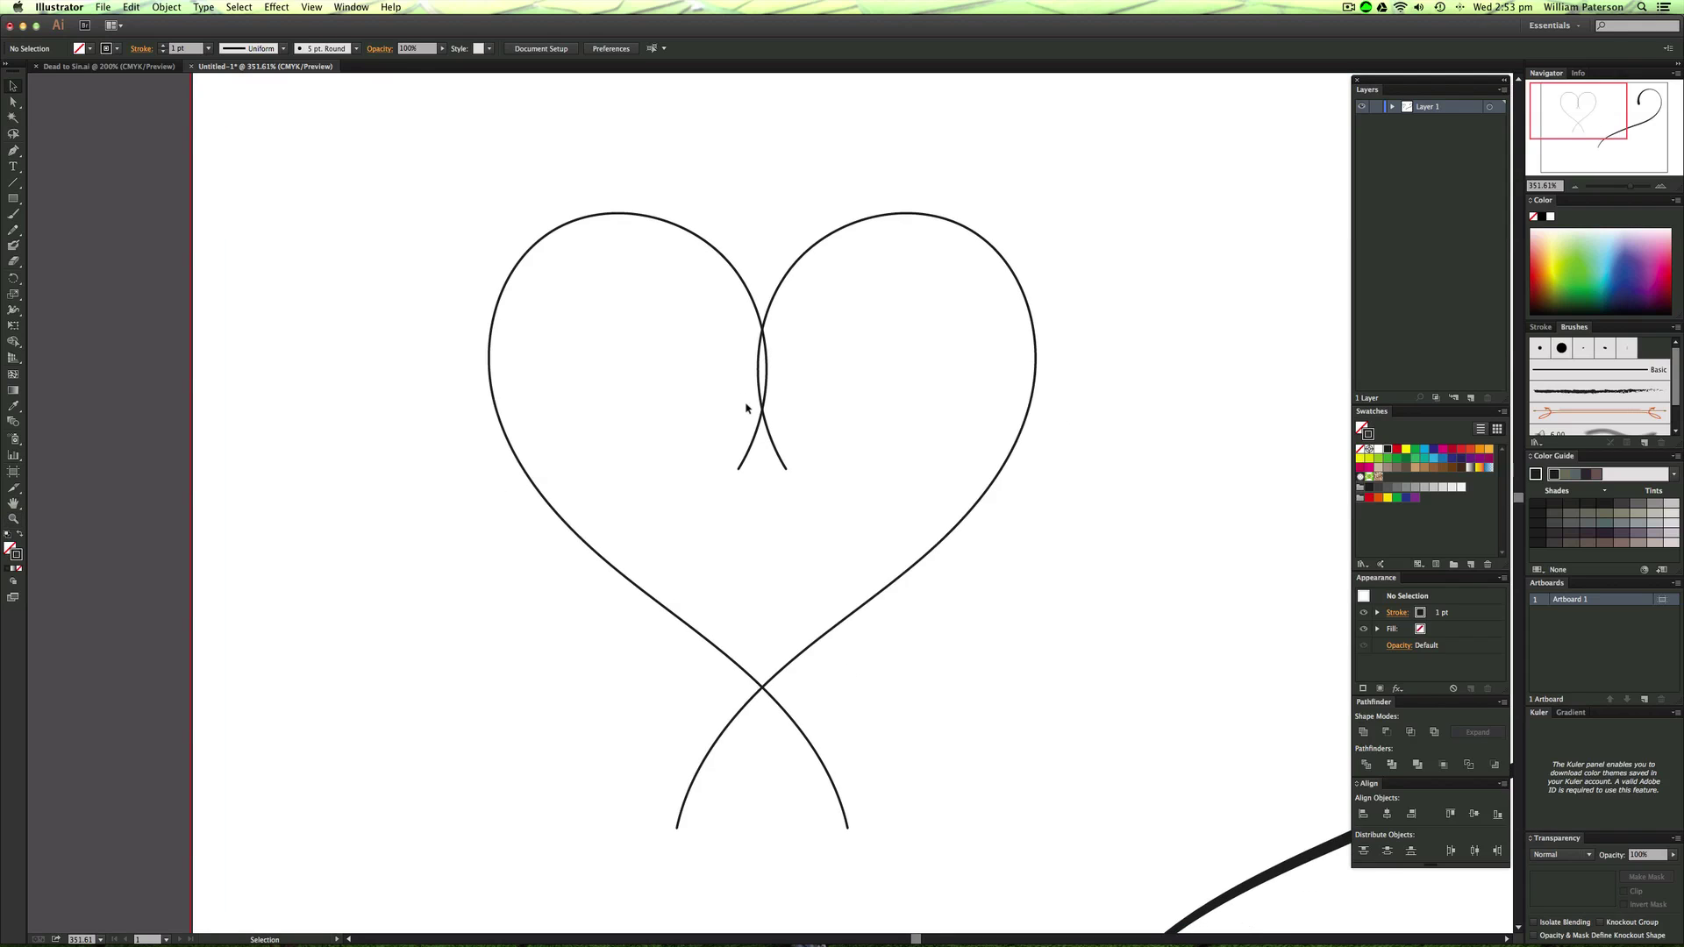
pyautogui.moveTo(746, 460); pyautogui.dragTo(736, 459)
pyautogui.click(1044, 465)
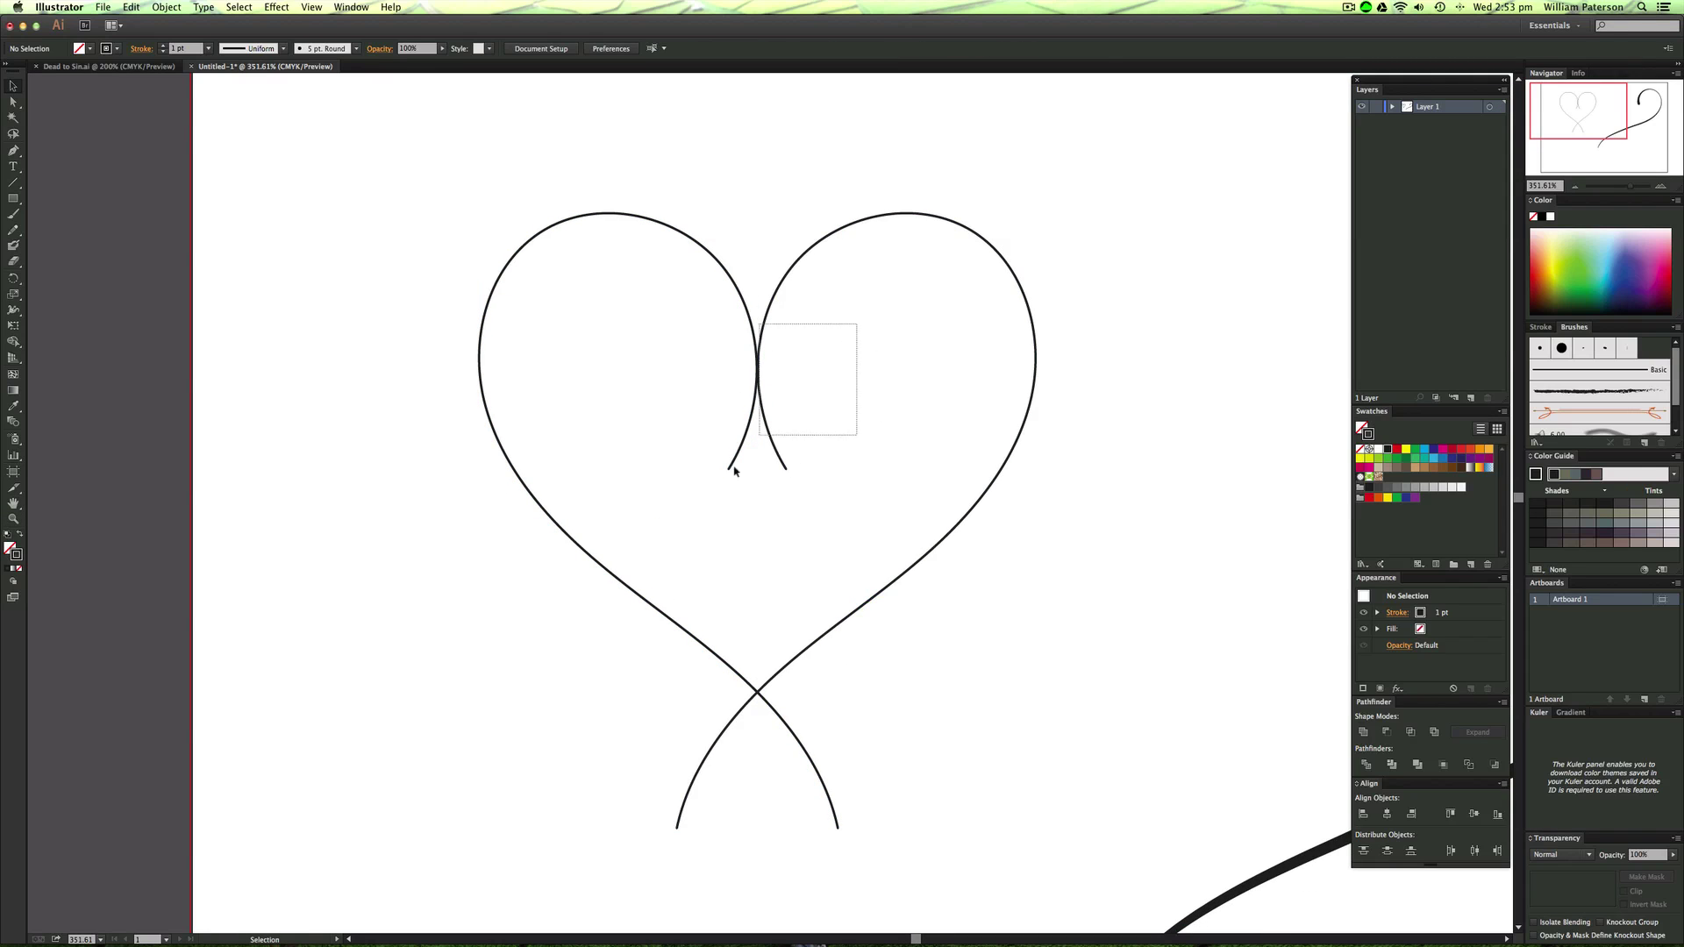
# Try joining the inner endpoints of the two heart halves and undo the join.
pyautogui.moveTo(793, 395); pyautogui.dragTo(714, 439)
pyautogui.press('super+j')
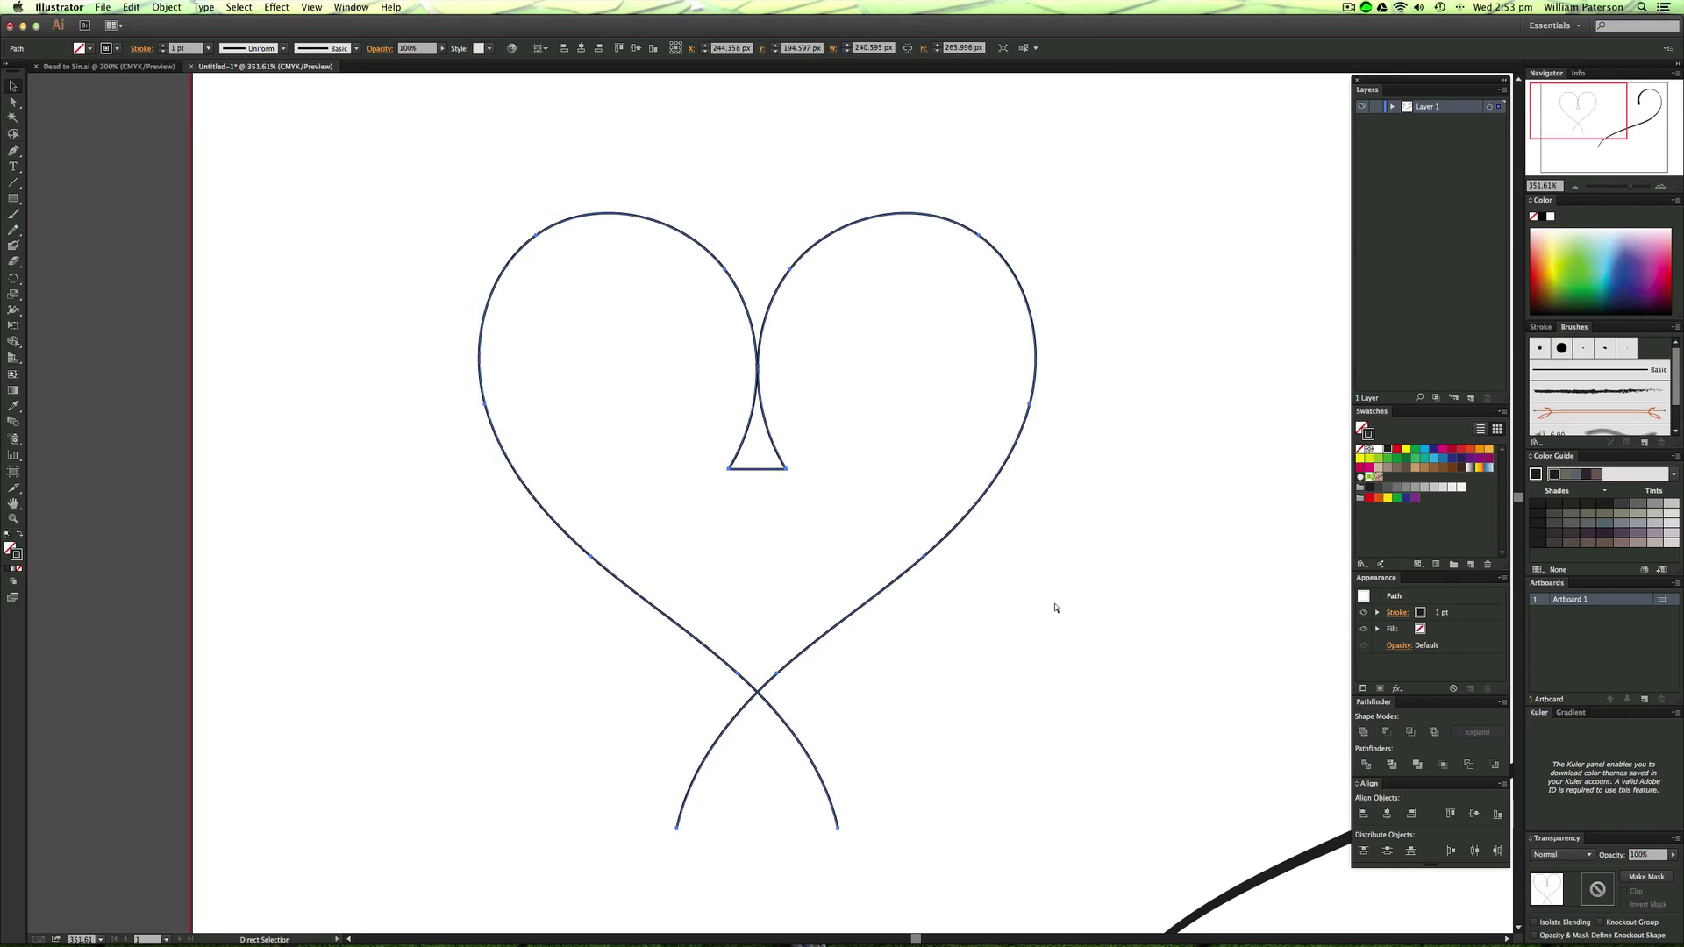
pyautogui.press('super+z')
# Erase the inner curve ends that spread apart below the heart's upper notch.
pyautogui.hotkey('shift', 'e')
pyautogui.moveTo(829, 441); pyautogui.dragTo(667, 465)
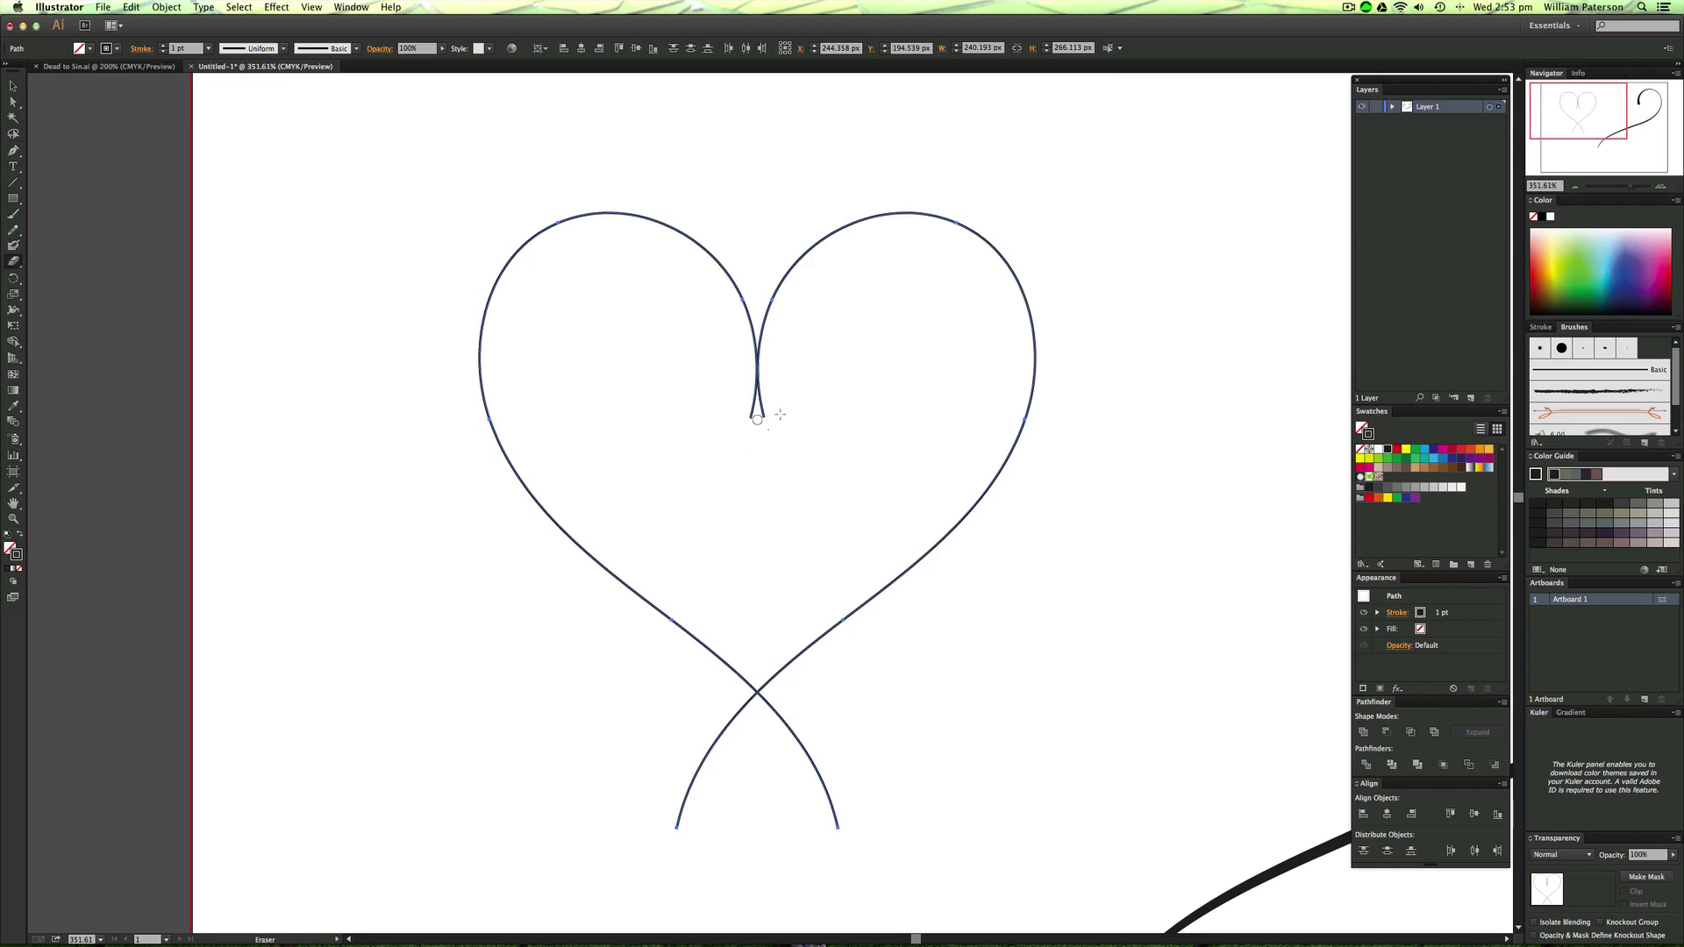
pyautogui.moveTo(781, 425); pyautogui.dragTo(764, 405)
# Join the two inner endpoints at the heart's upper notch.
pyautogui.press('a')
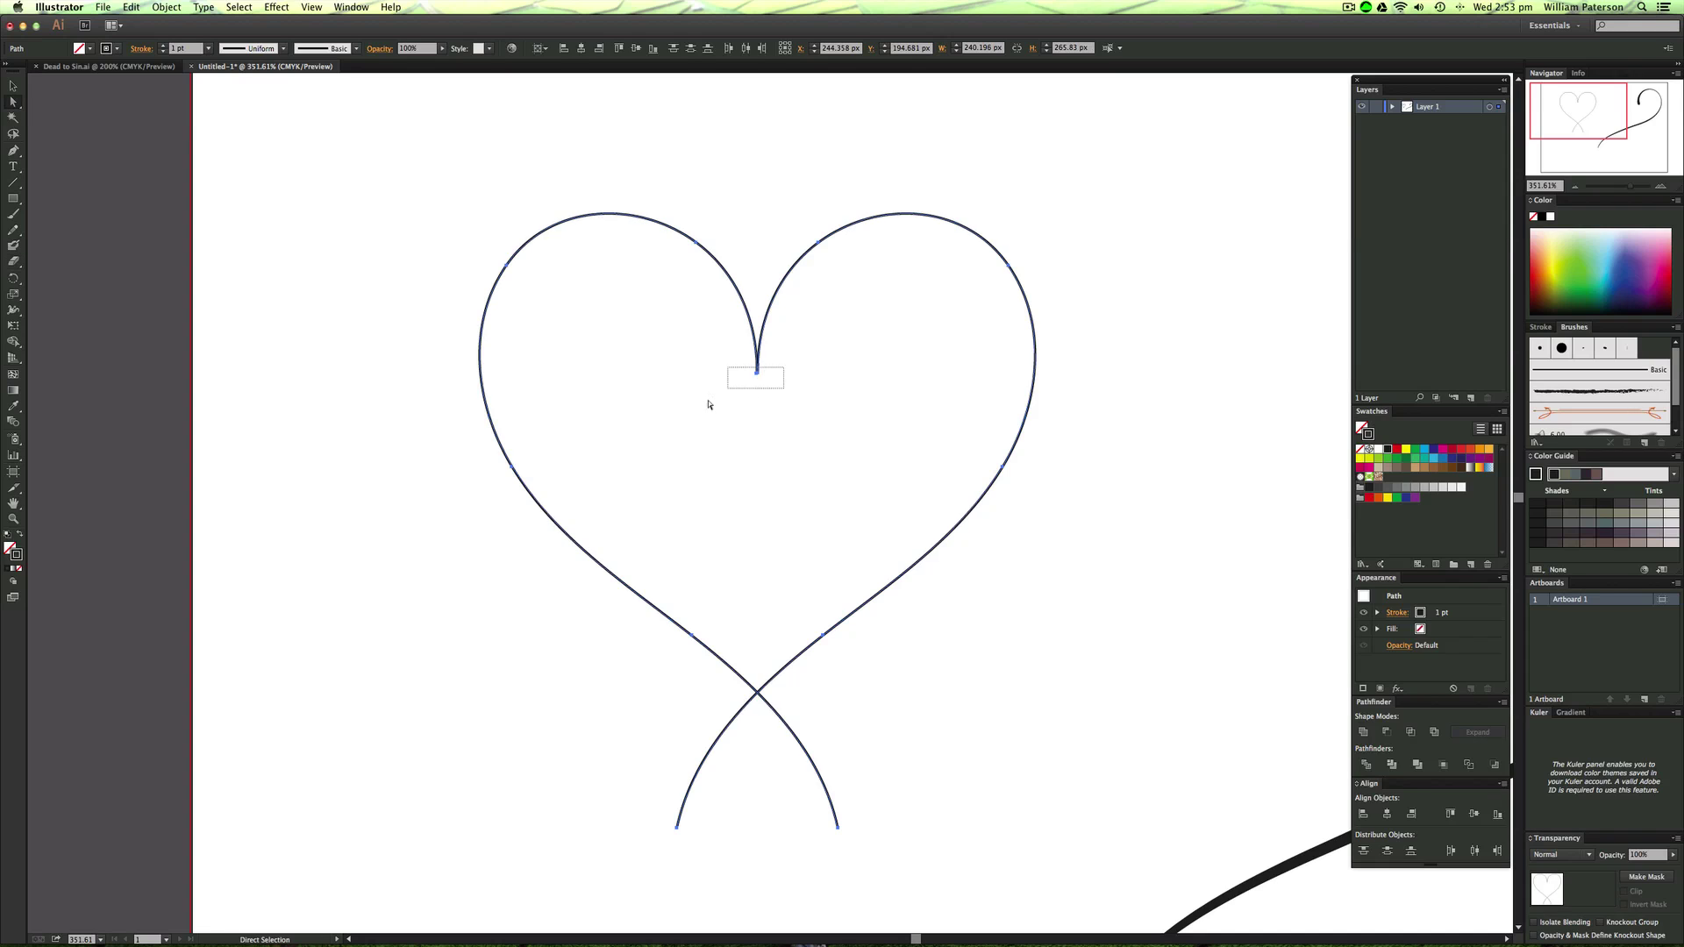
pyautogui.press('super+a')
pyautogui.press('super+j')
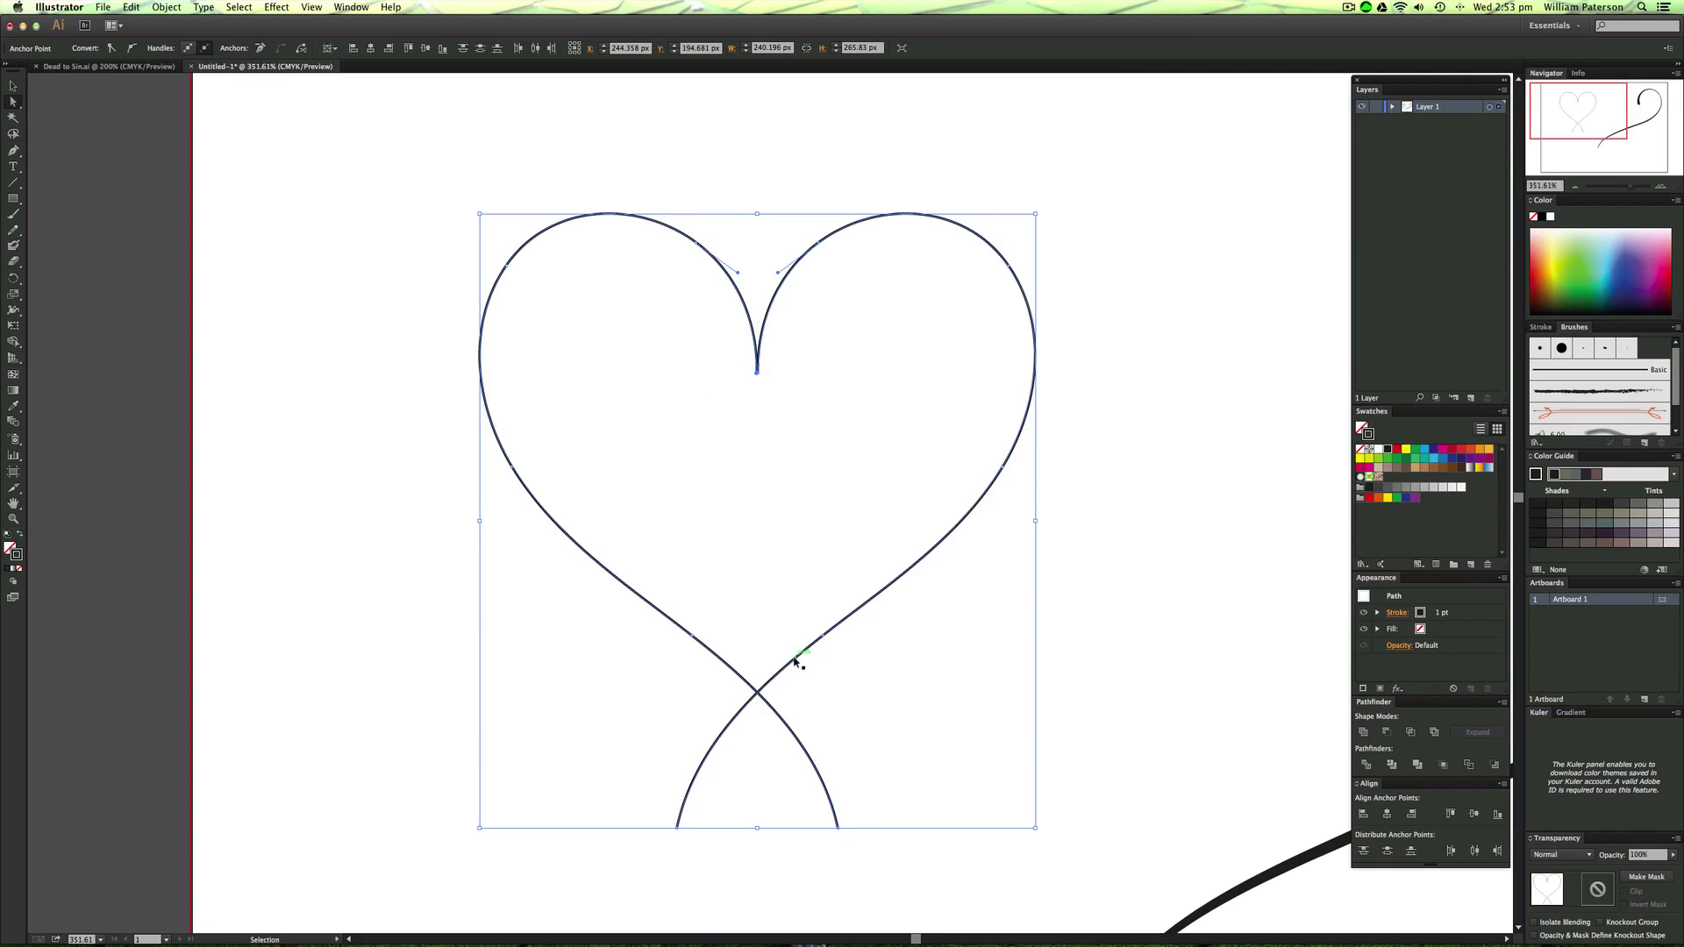
# Erase the crossing at the heart's lower tip and delete the two leftover tails.
pyautogui.hotkey('shift', 'e')
pyautogui.moveTo(728, 696); pyautogui.dragTo(831, 710)
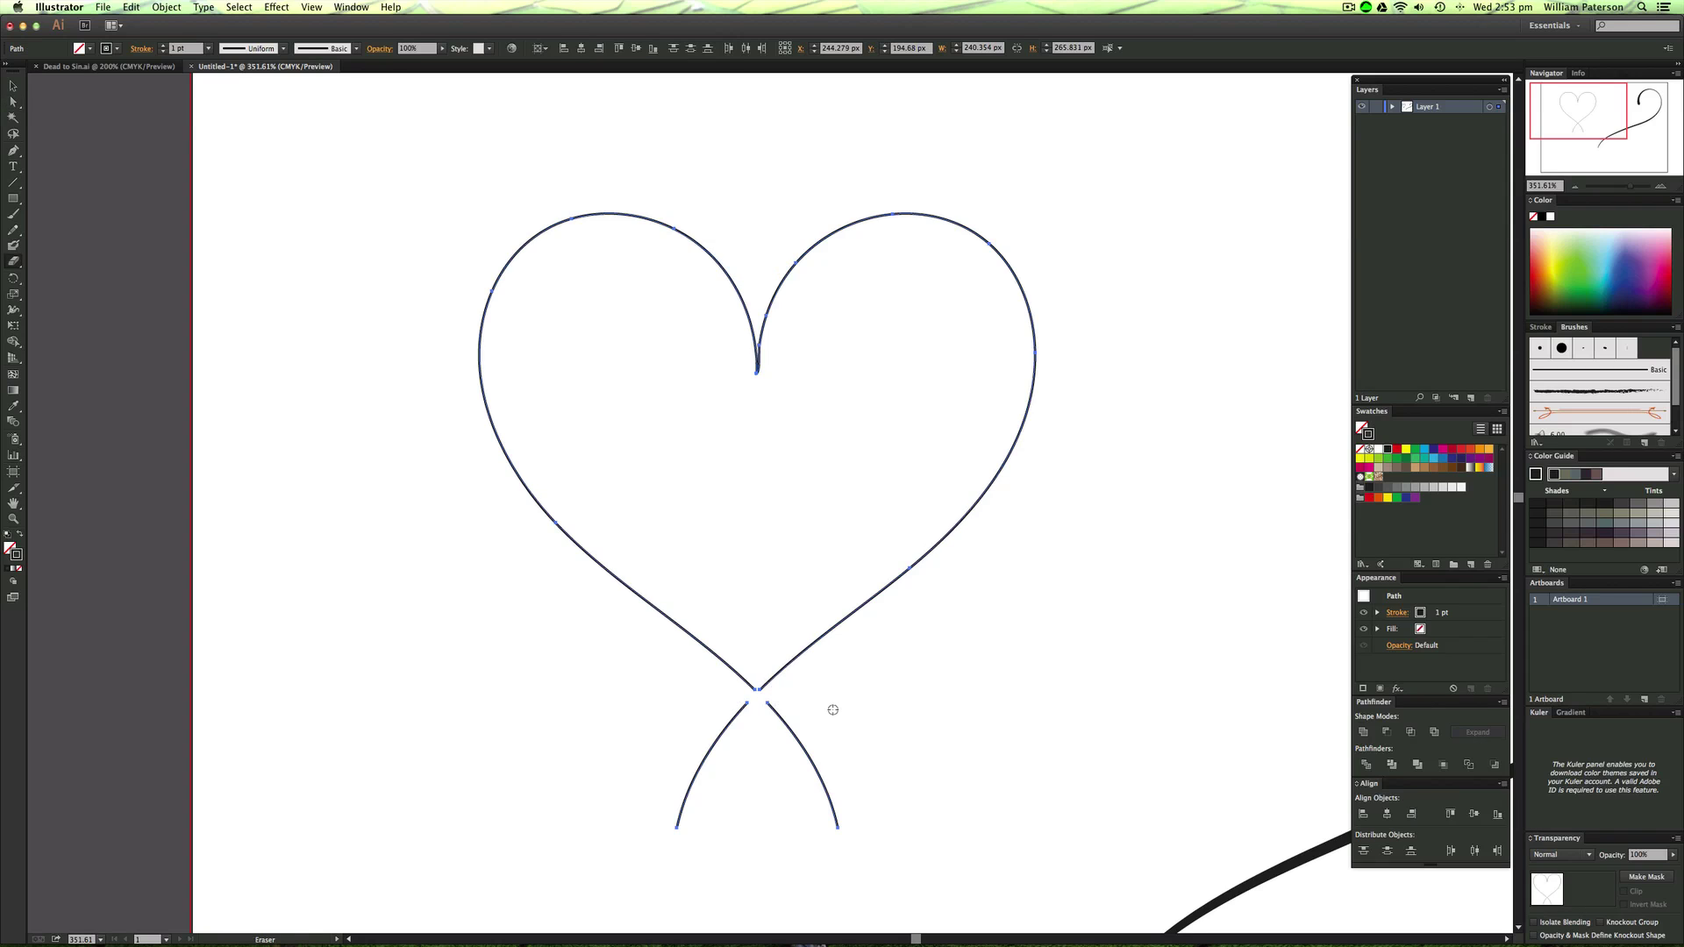
pyautogui.press('v')
pyautogui.click(715, 731)
pyautogui.press('Delete')
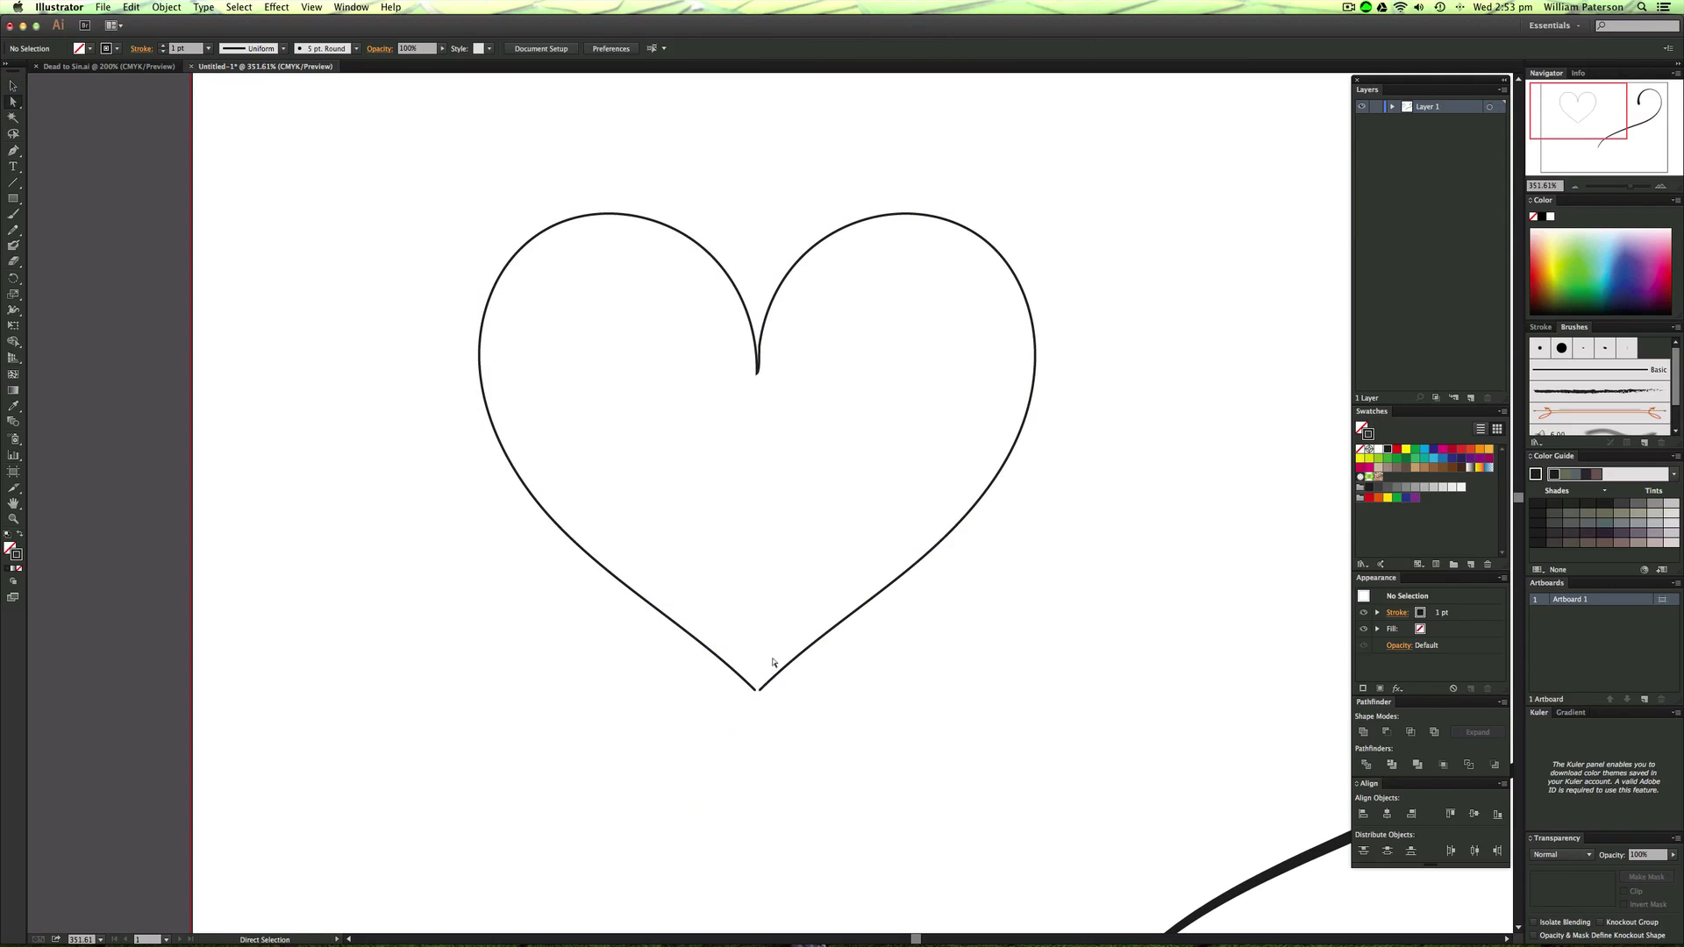
# Join the two endpoints at the heart's lower tip to close the outline.
pyautogui.press('a')
pyautogui.moveTo(771, 670); pyautogui.dragTo(718, 729)
pyautogui.press('super+j')
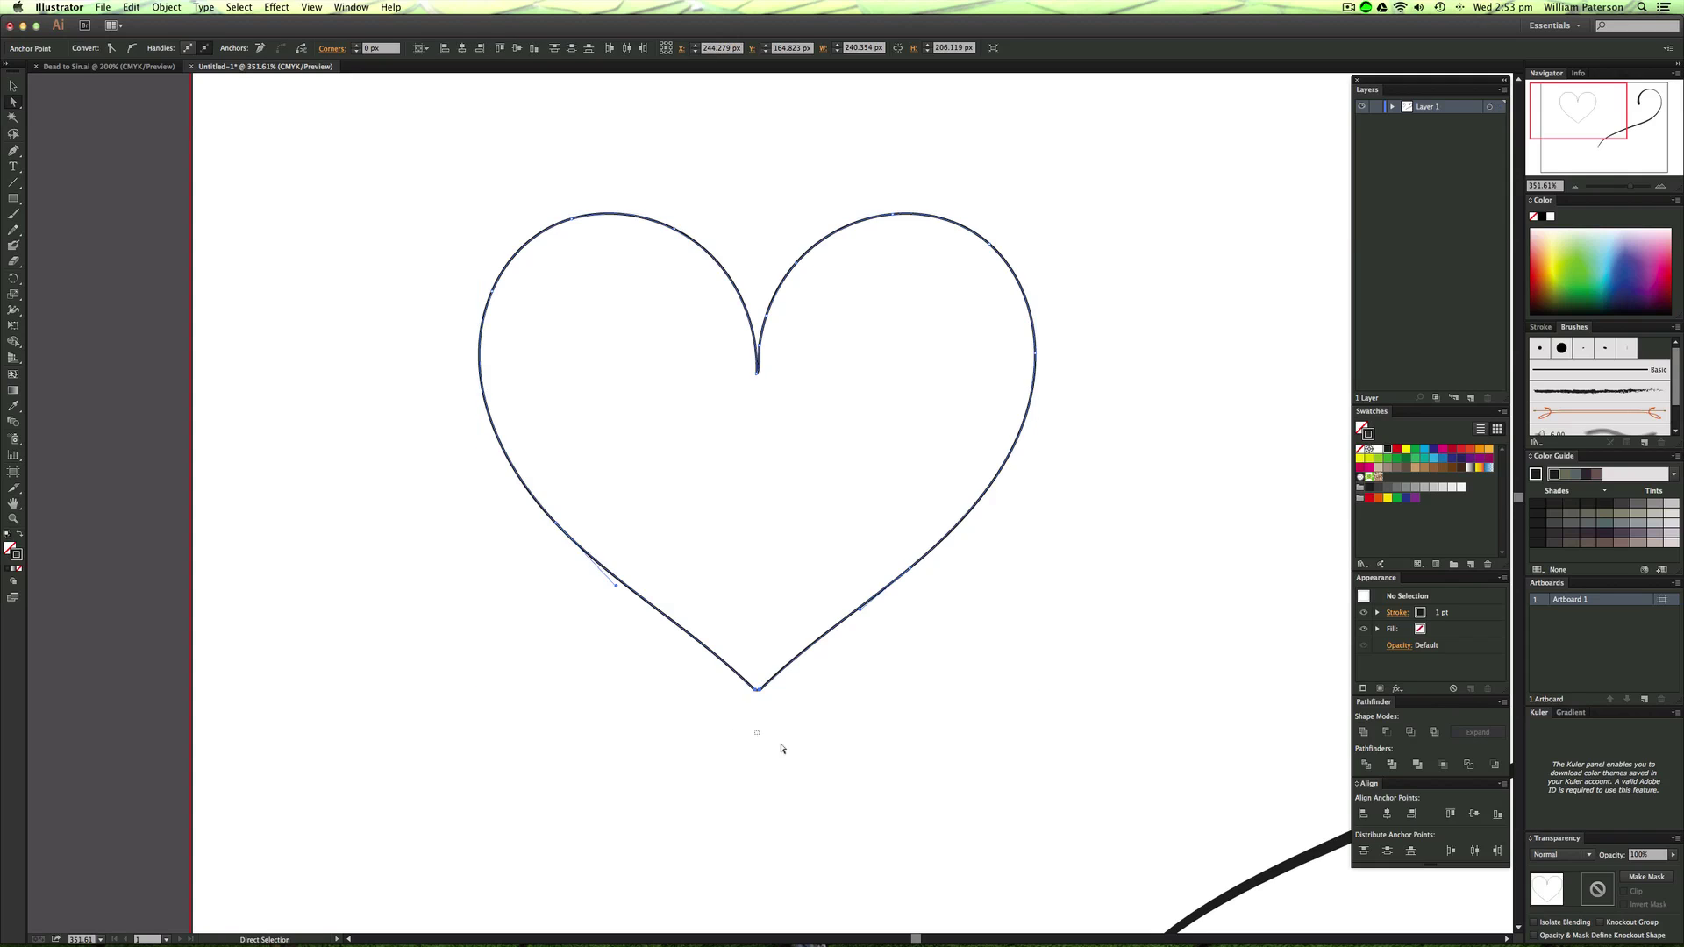
pyautogui.click(764, 741)
# Move the closed heart down and right to about X 268 px, Y 248 px.
pyautogui.press('super+1')
pyautogui.moveTo(735, 465); pyautogui.dragTo(653, 369)
pyautogui.moveTo(673, 353); pyautogui.dragTo(727, 491)
pyautogui.press('super+z')
pyautogui.press('v')
pyautogui.click(748, 428)
pyautogui.moveTo(809, 376); pyautogui.dragTo(588, 607)
pyautogui.click(556, 571)
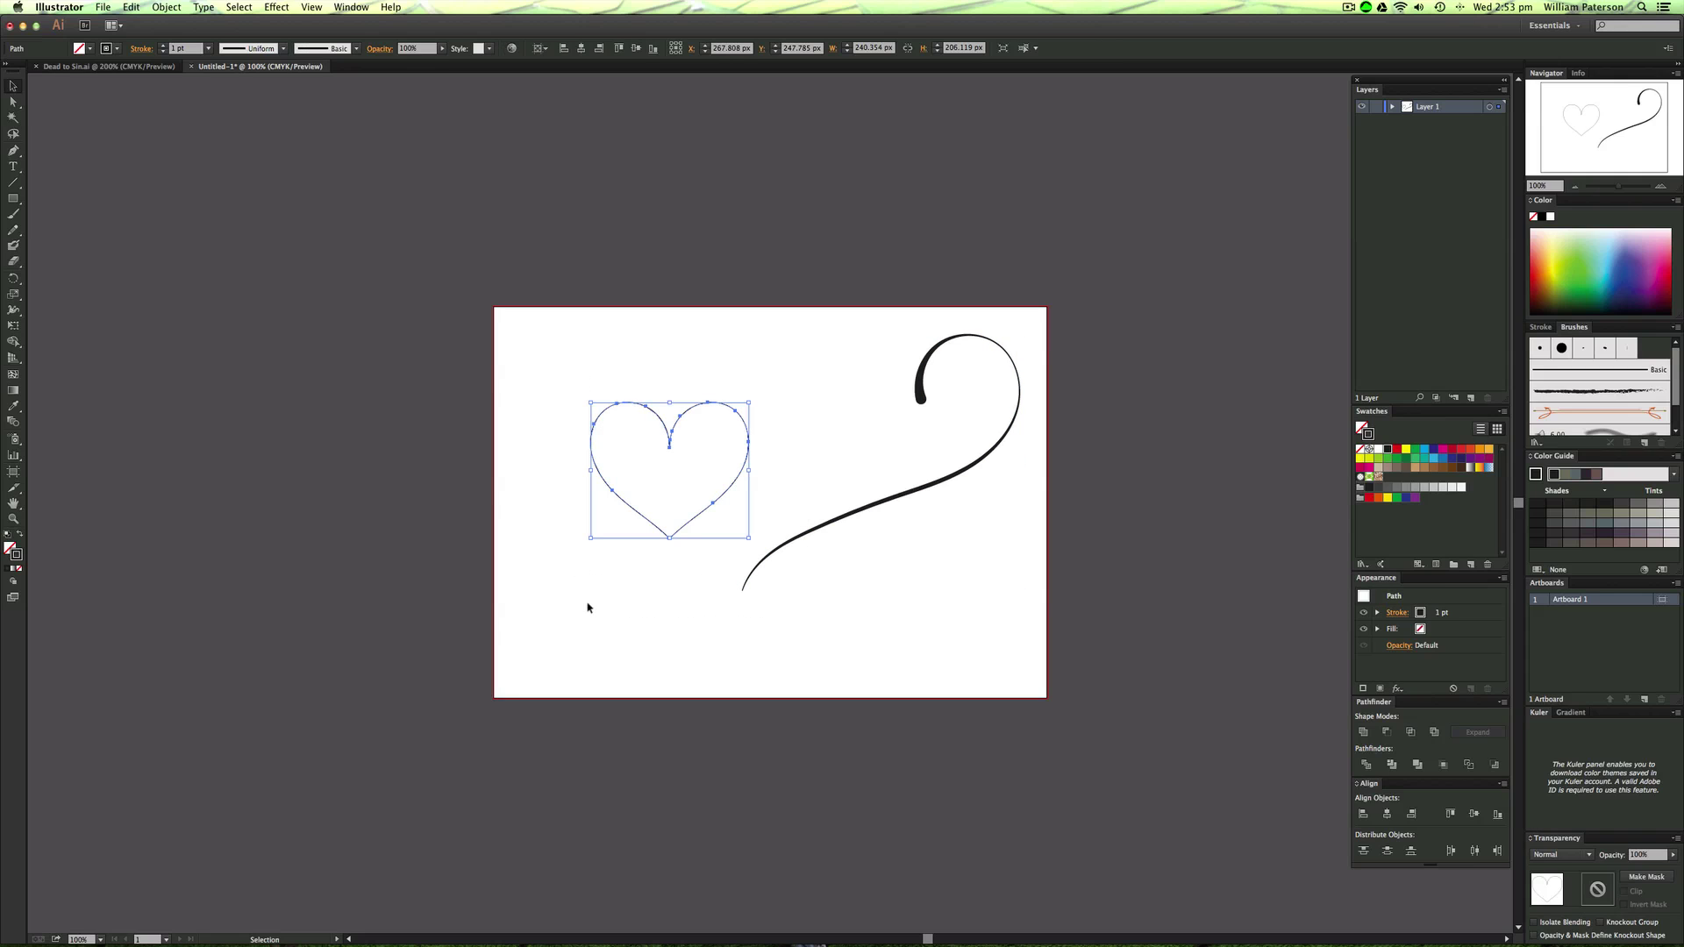
# Widen the stroke at the top of the heart's right lobe to about 6.5 px with the Width tool.
pyautogui.click(797, 413)
pyautogui.press('super+equal')
pyautogui.hotkey('shift', 'w')
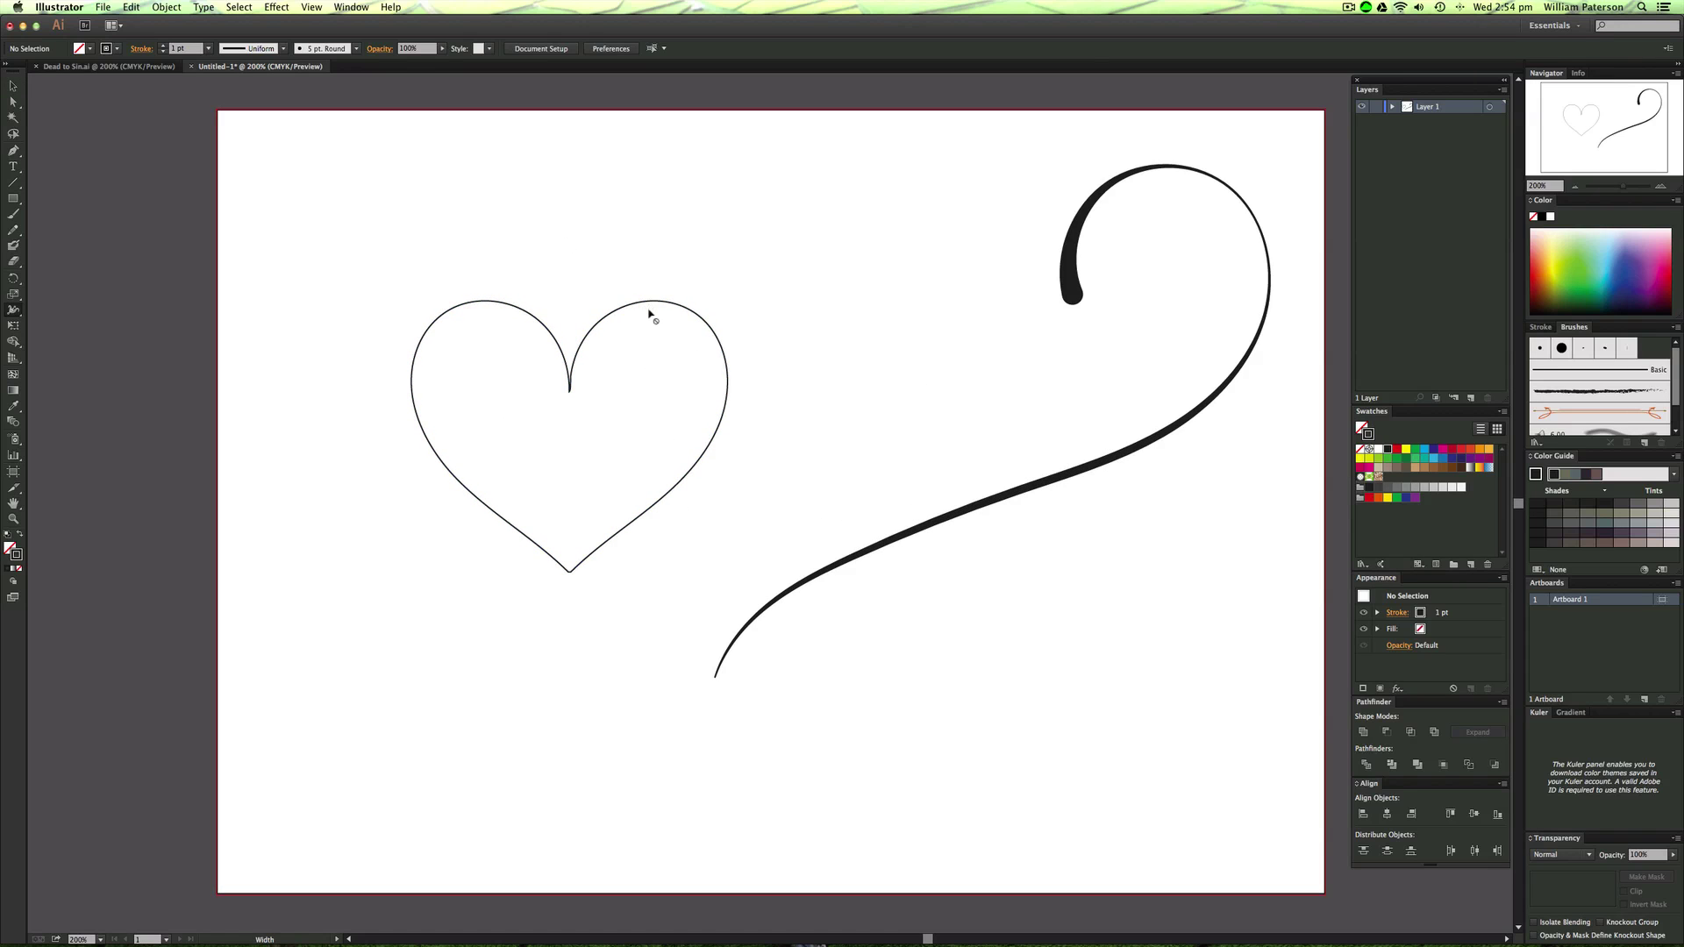
pyautogui.moveTo(654, 305); pyautogui.dragTo(655, 308)
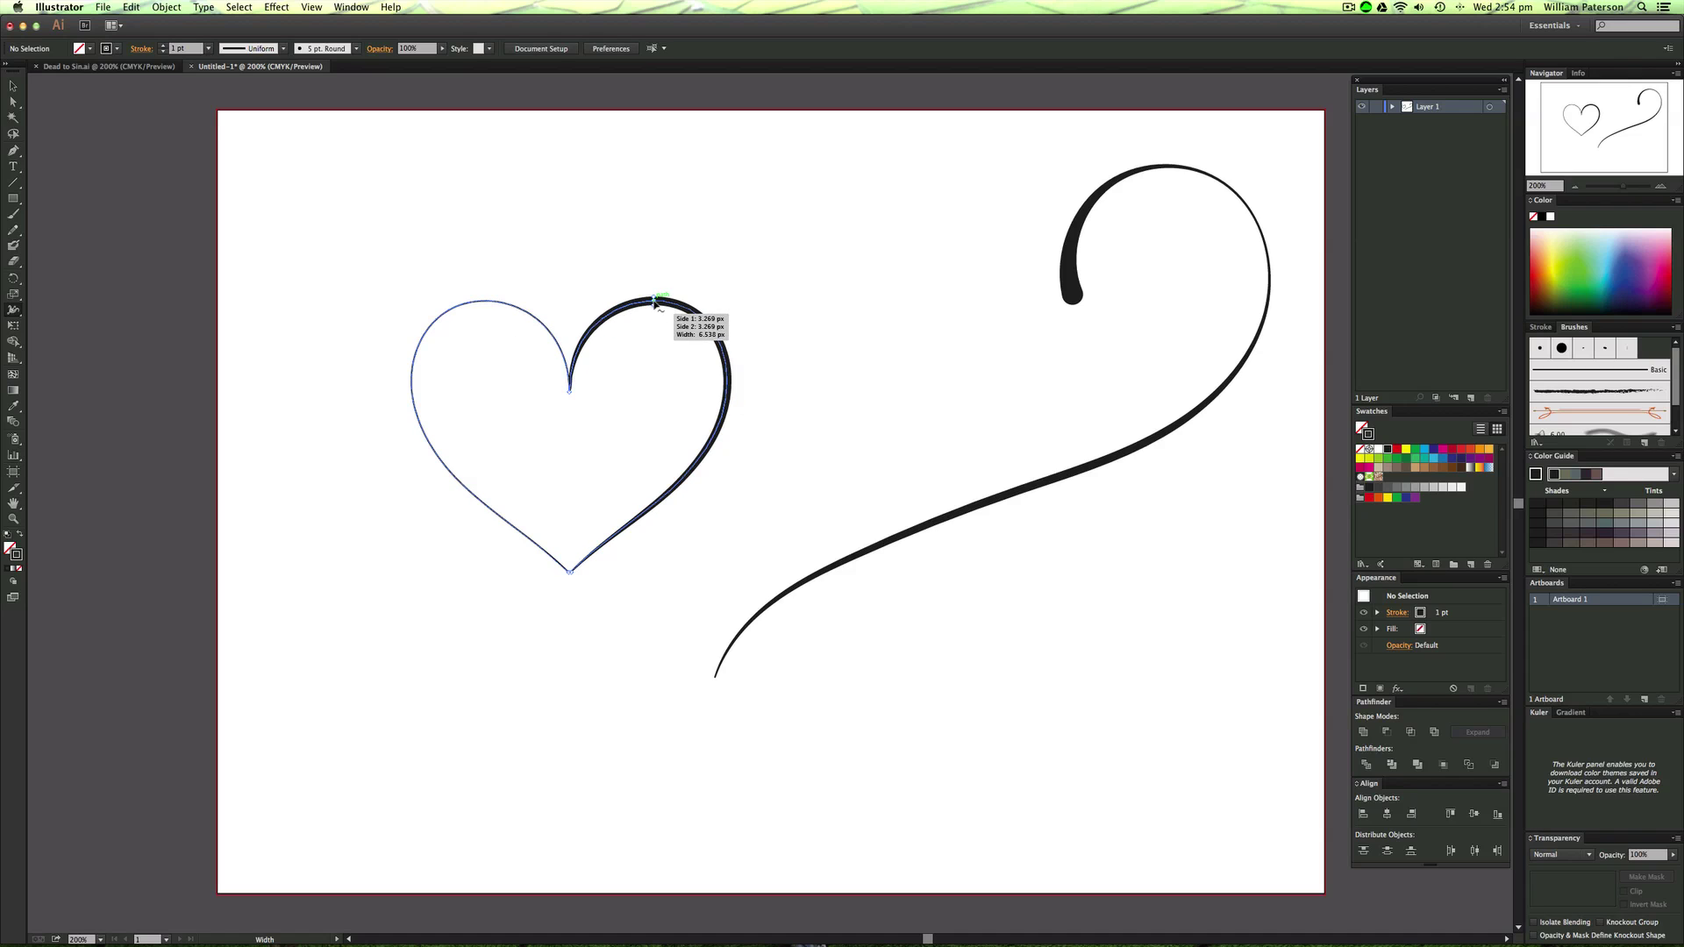
pyautogui.doubleClick(655, 303)
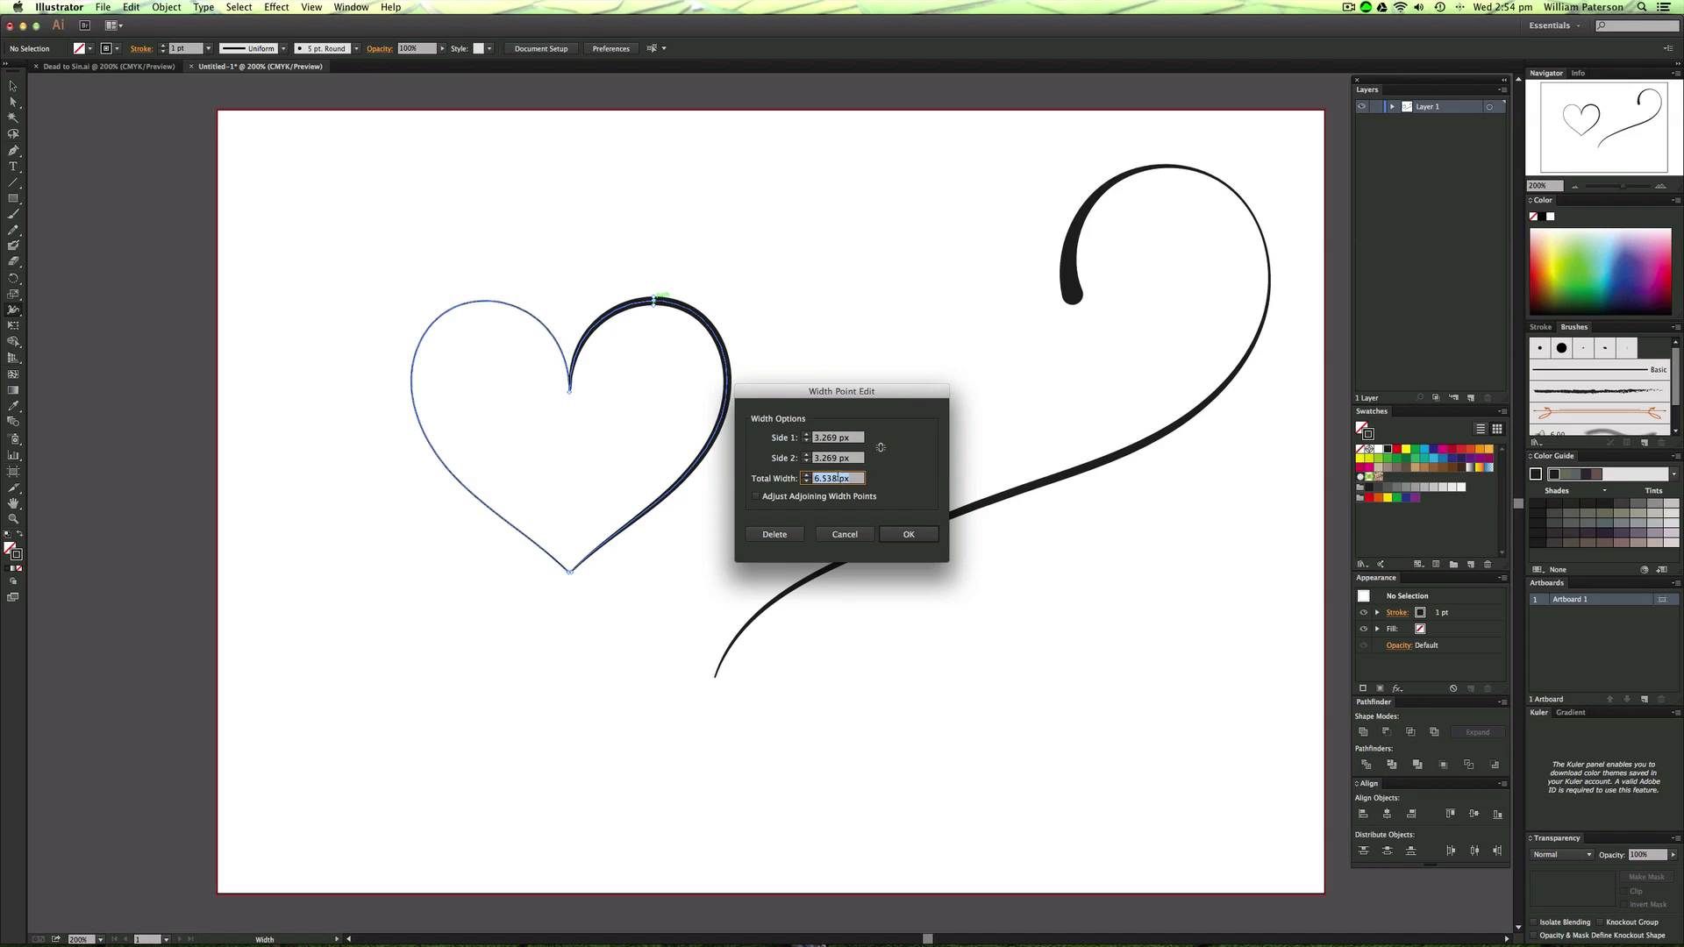
pyautogui.press('Return')
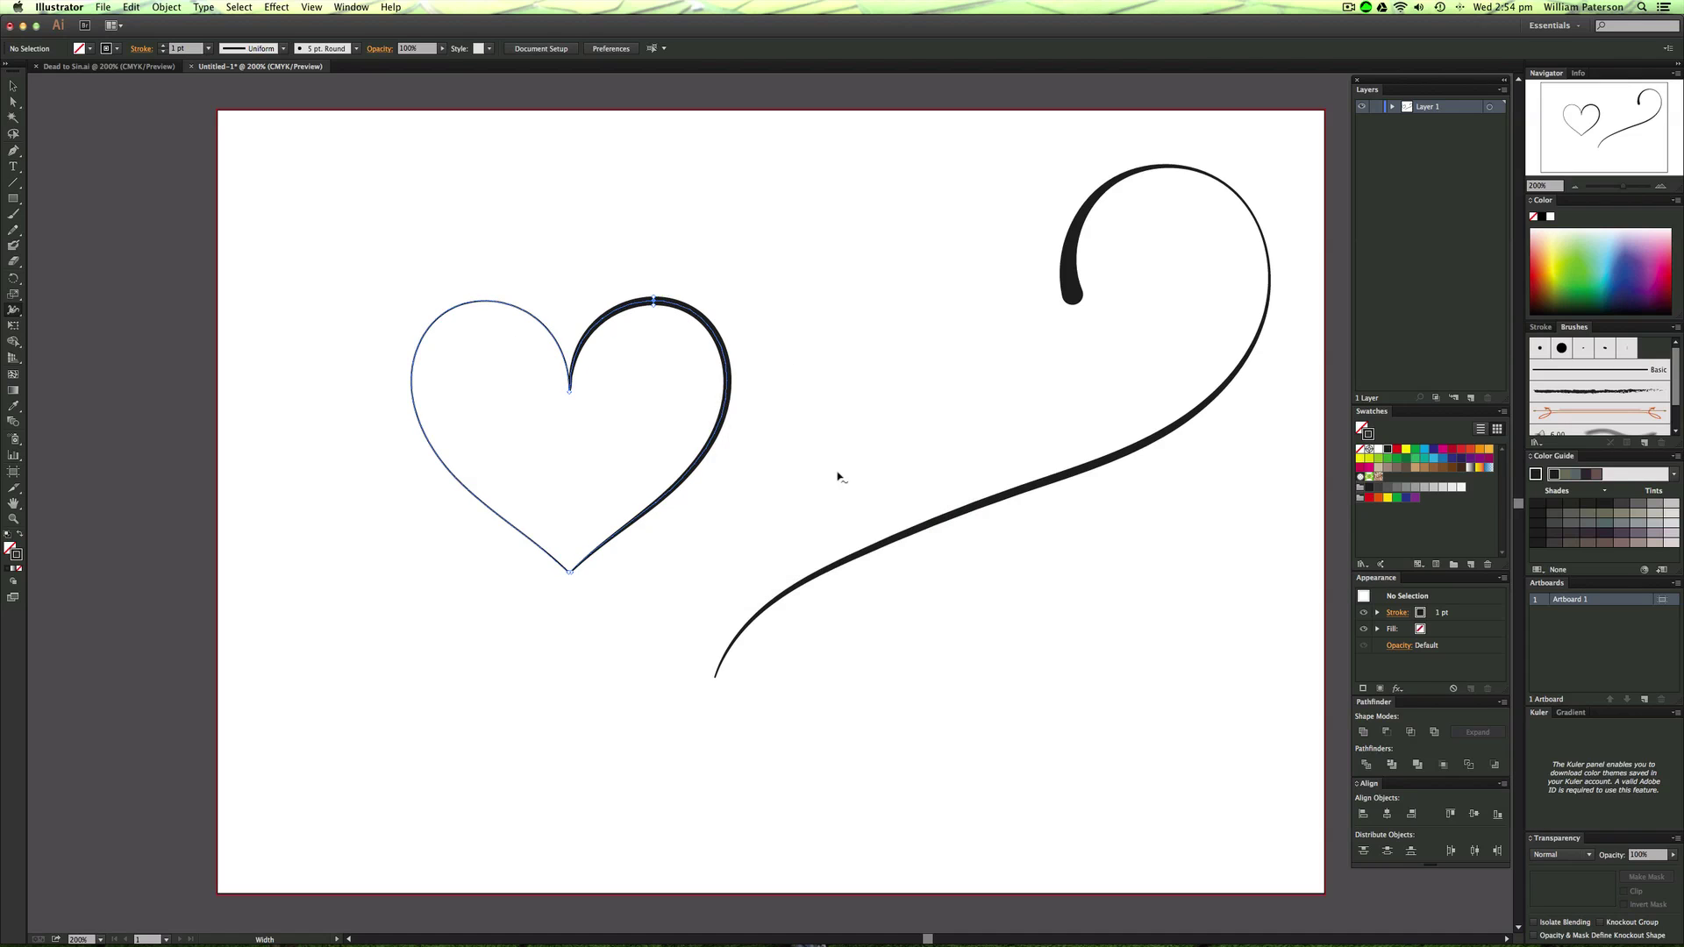
# Set the stroke's total width at the top of the heart's left lobe to match the right lobe, 6.538 px.
pyautogui.doubleClick(484, 302)
pyautogui.click(907, 534)
pyautogui.click(801, 455)
pyautogui.moveTo(799, 263); pyautogui.dragTo(584, 381)
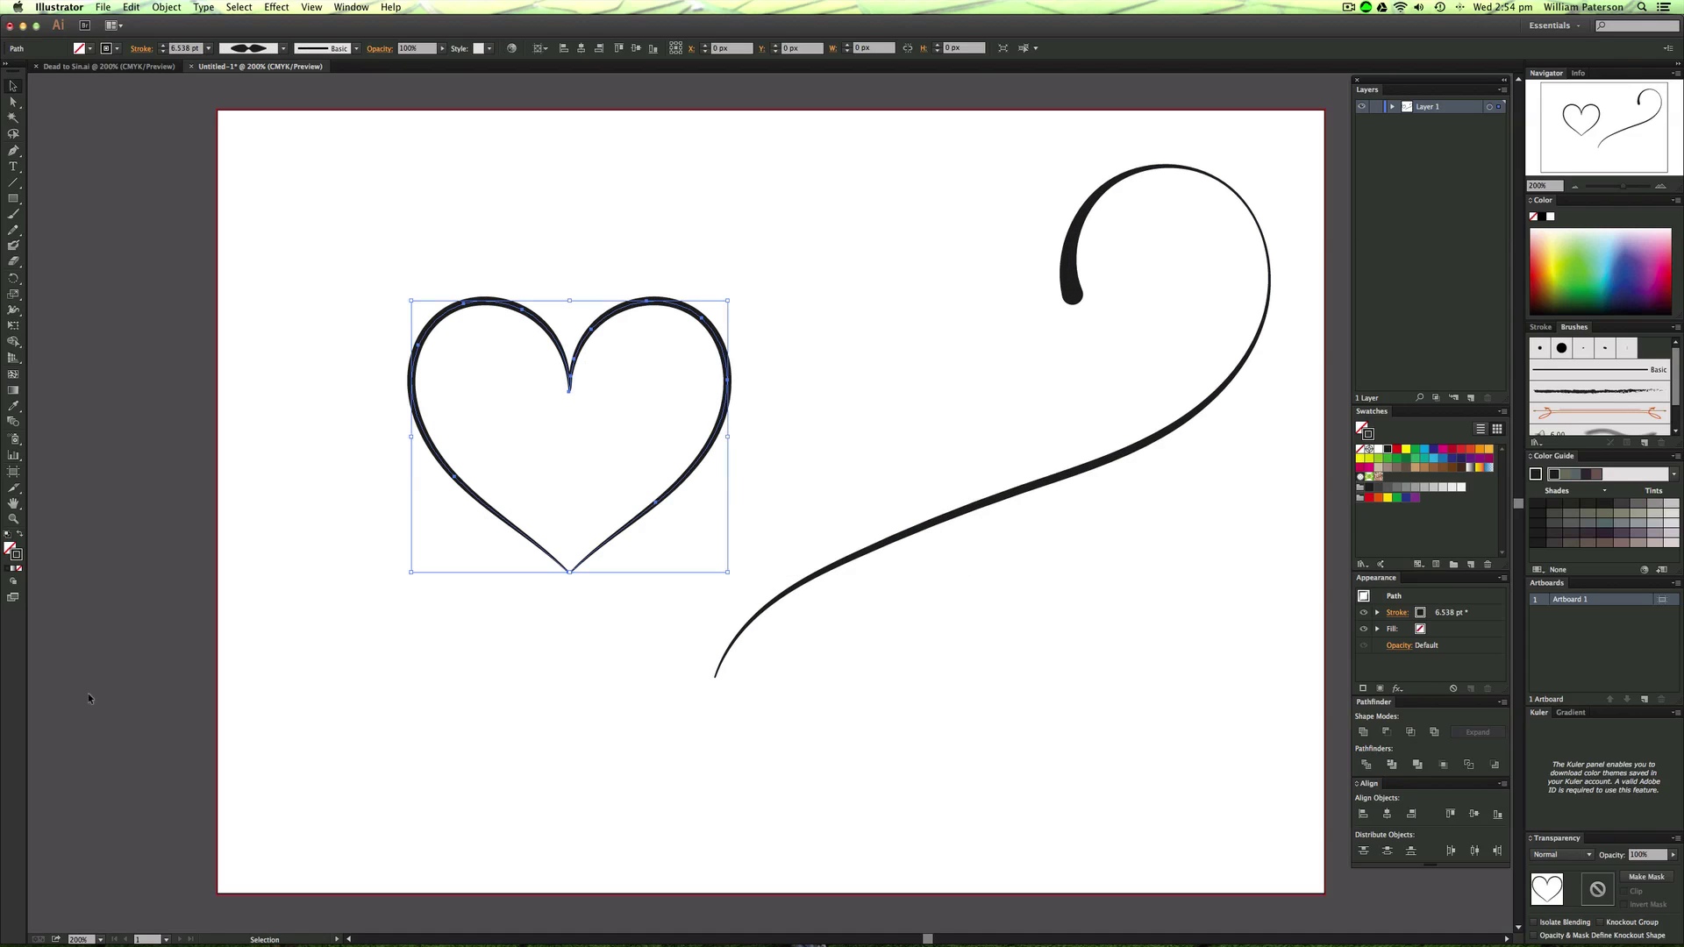
pyautogui.click(297, 834)
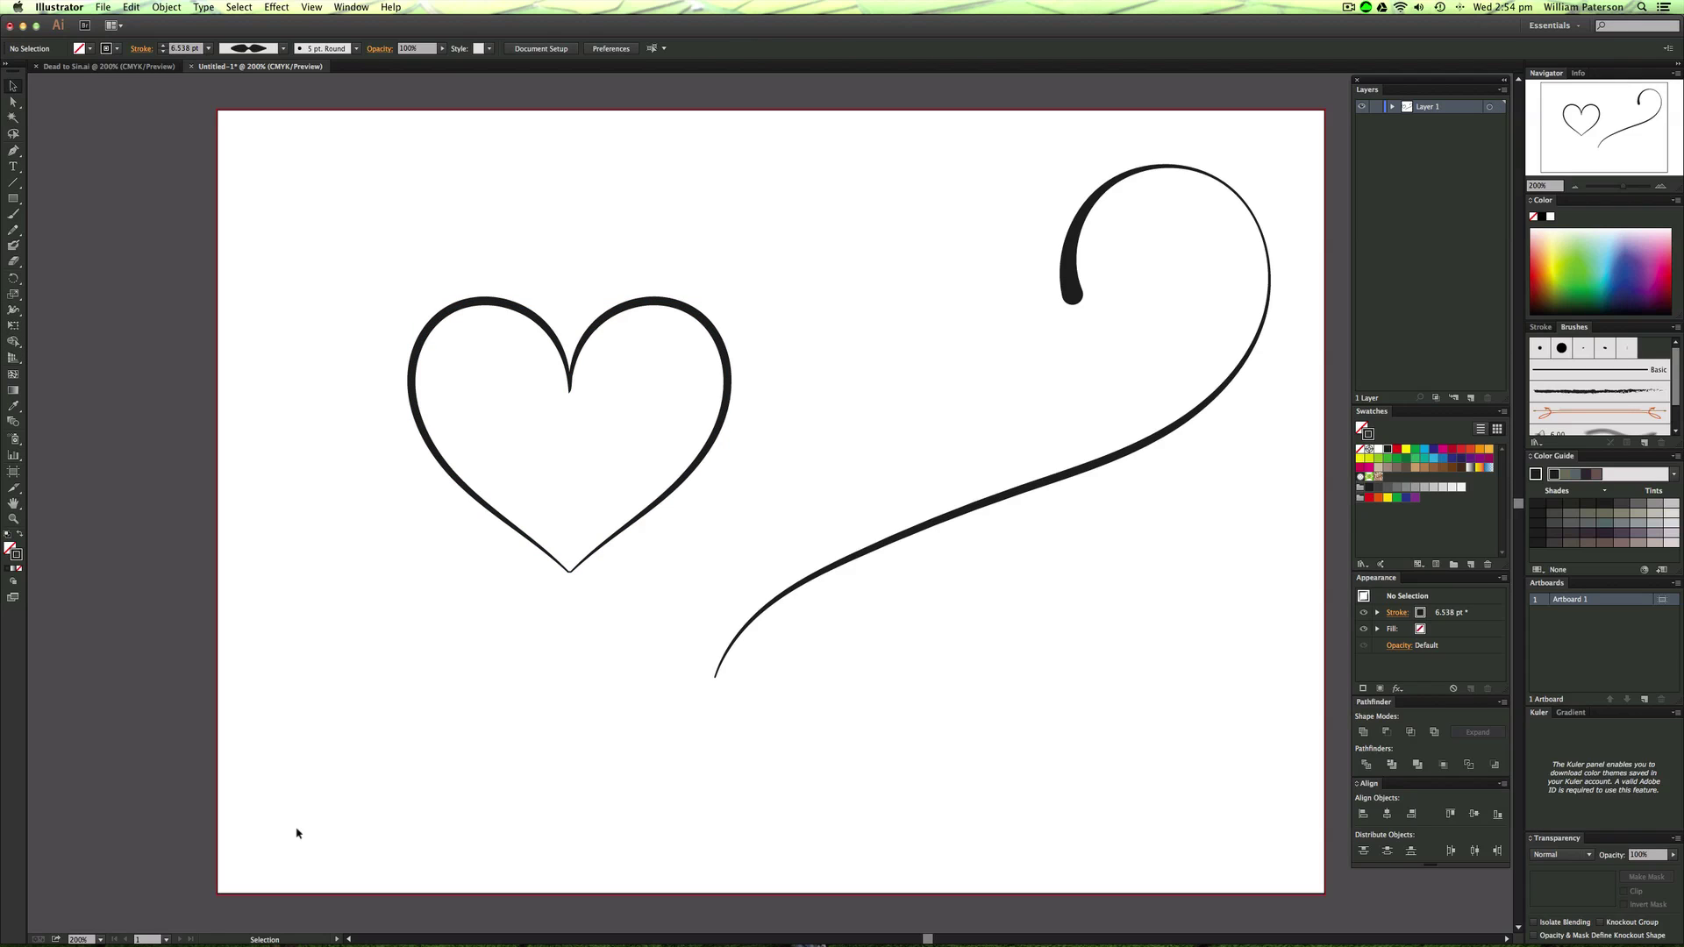
# Convert the flourish's stroke into an outlined shape with Outline Stroke.
pyautogui.moveTo(699, 268); pyautogui.dragTo(640, 391)
pyautogui.moveTo(969, 171); pyautogui.dragTo(1158, 331)
pyautogui.click(831, 213)
pyautogui.click(175, 8)
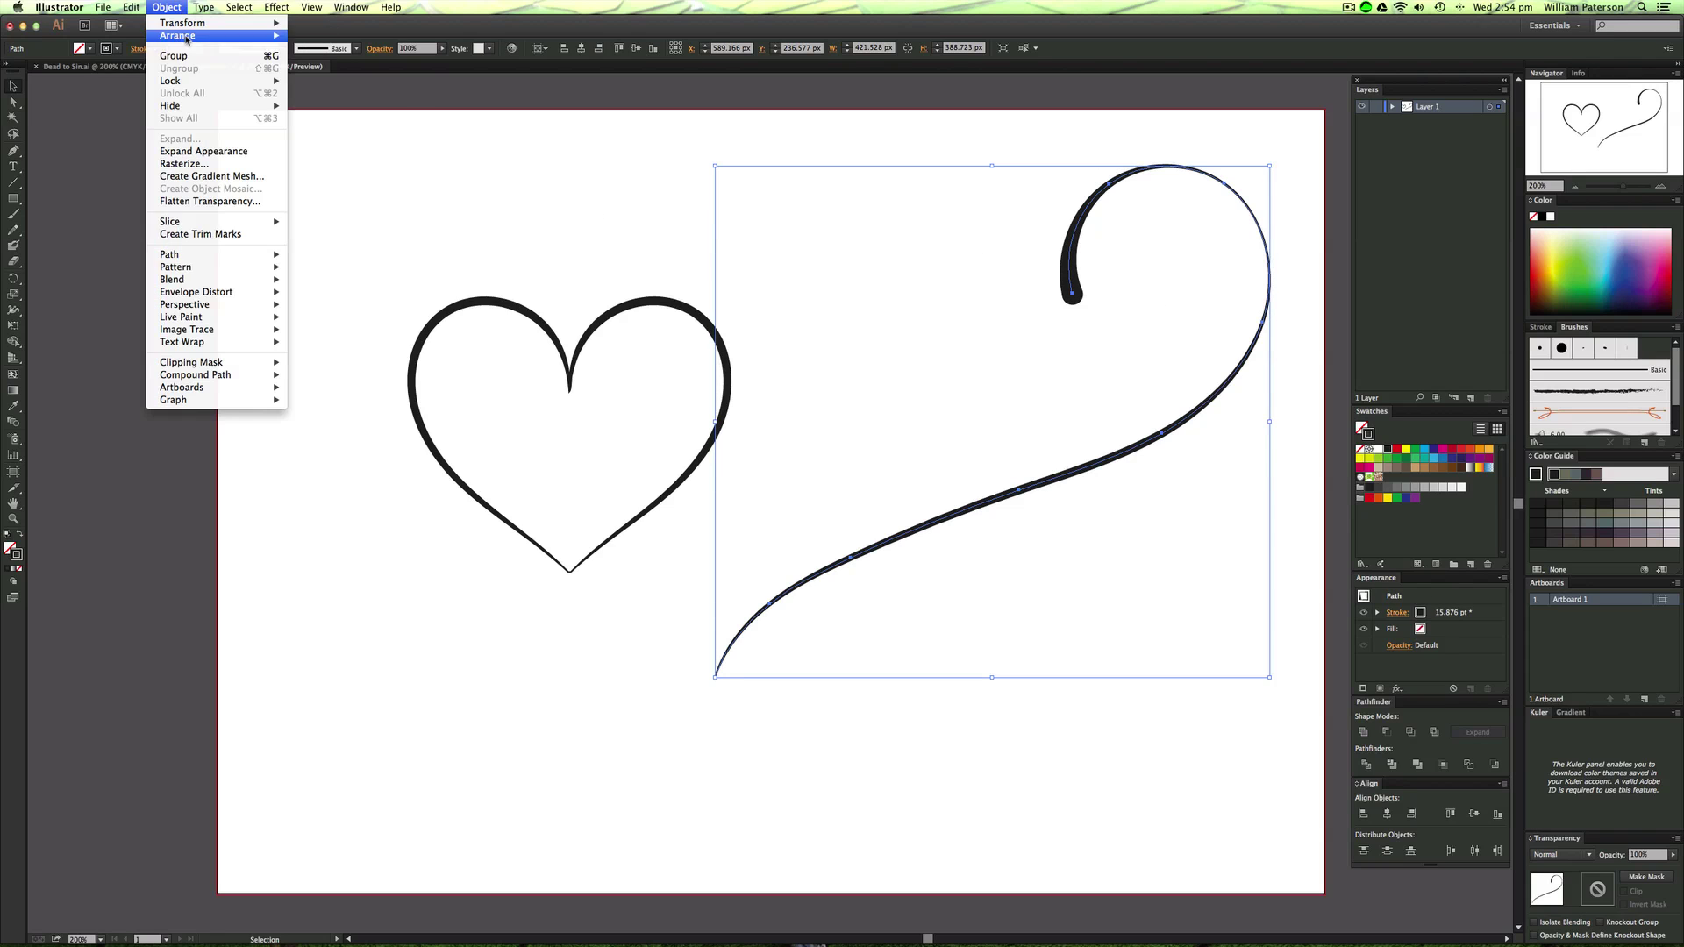
pyautogui.moveTo(167, 255)
pyautogui.click(404, 289)
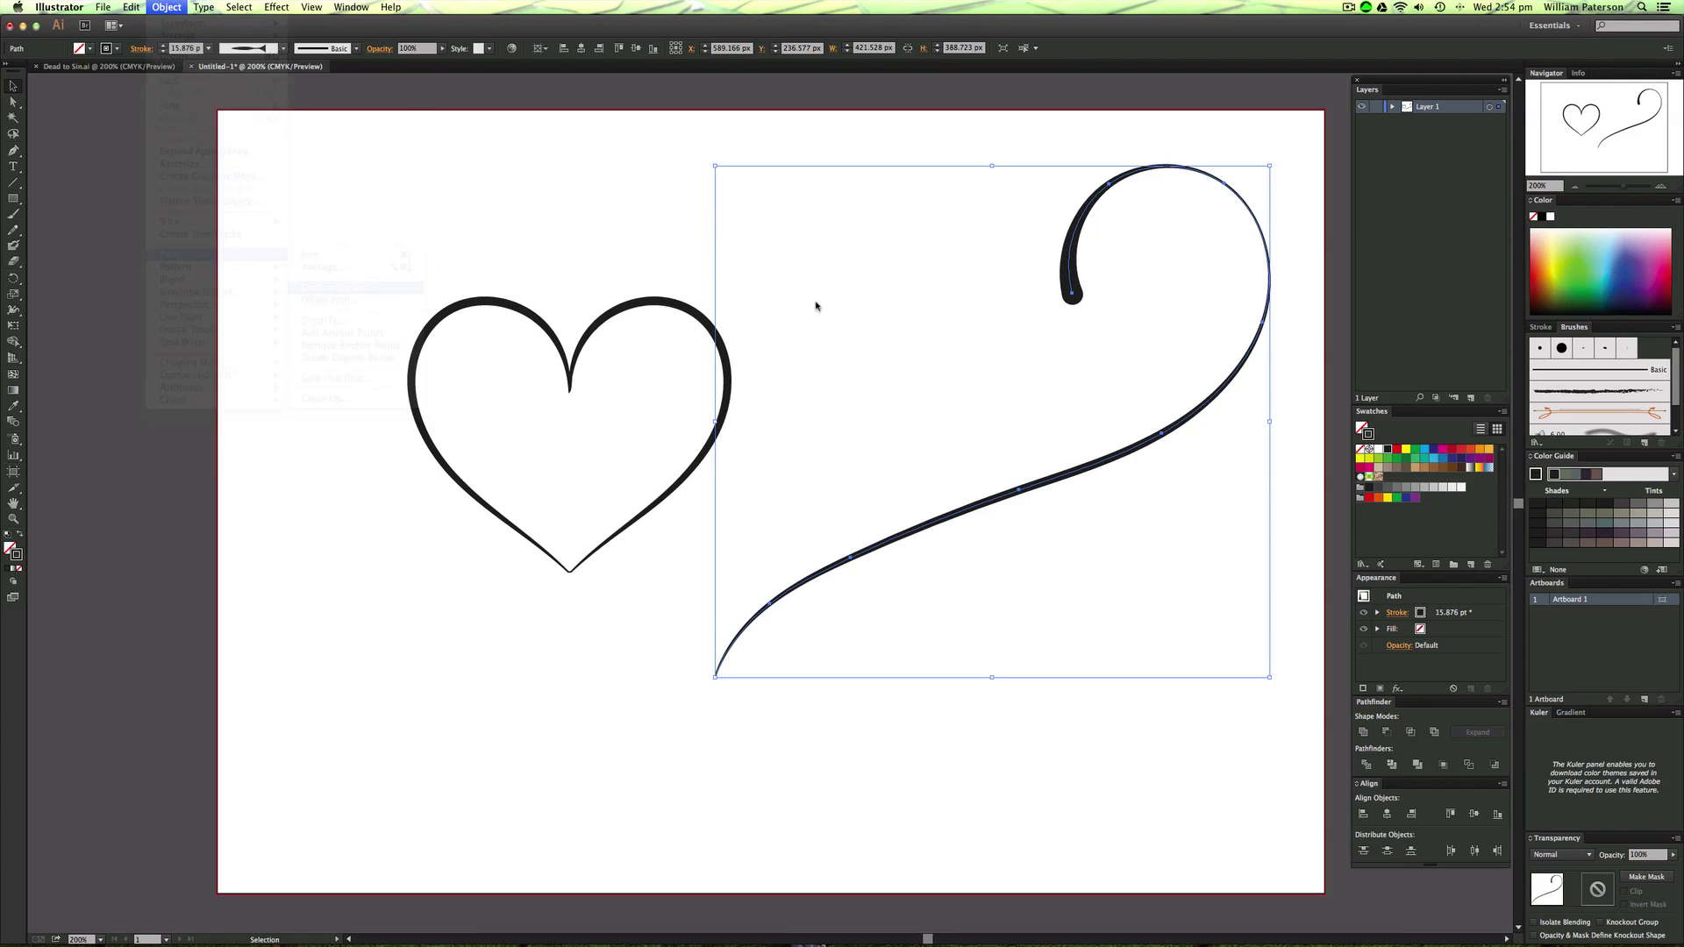
# Try moving the outlined flourish near its curled end, undo the change, and select the heart.
pyautogui.moveTo(1189, 534); pyautogui.dragTo(1144, 370)
pyautogui.click(1145, 348)
pyautogui.moveTo(1083, 285); pyautogui.dragTo(1051, 313)
pyautogui.press('super+z')
pyautogui.click(717, 343)
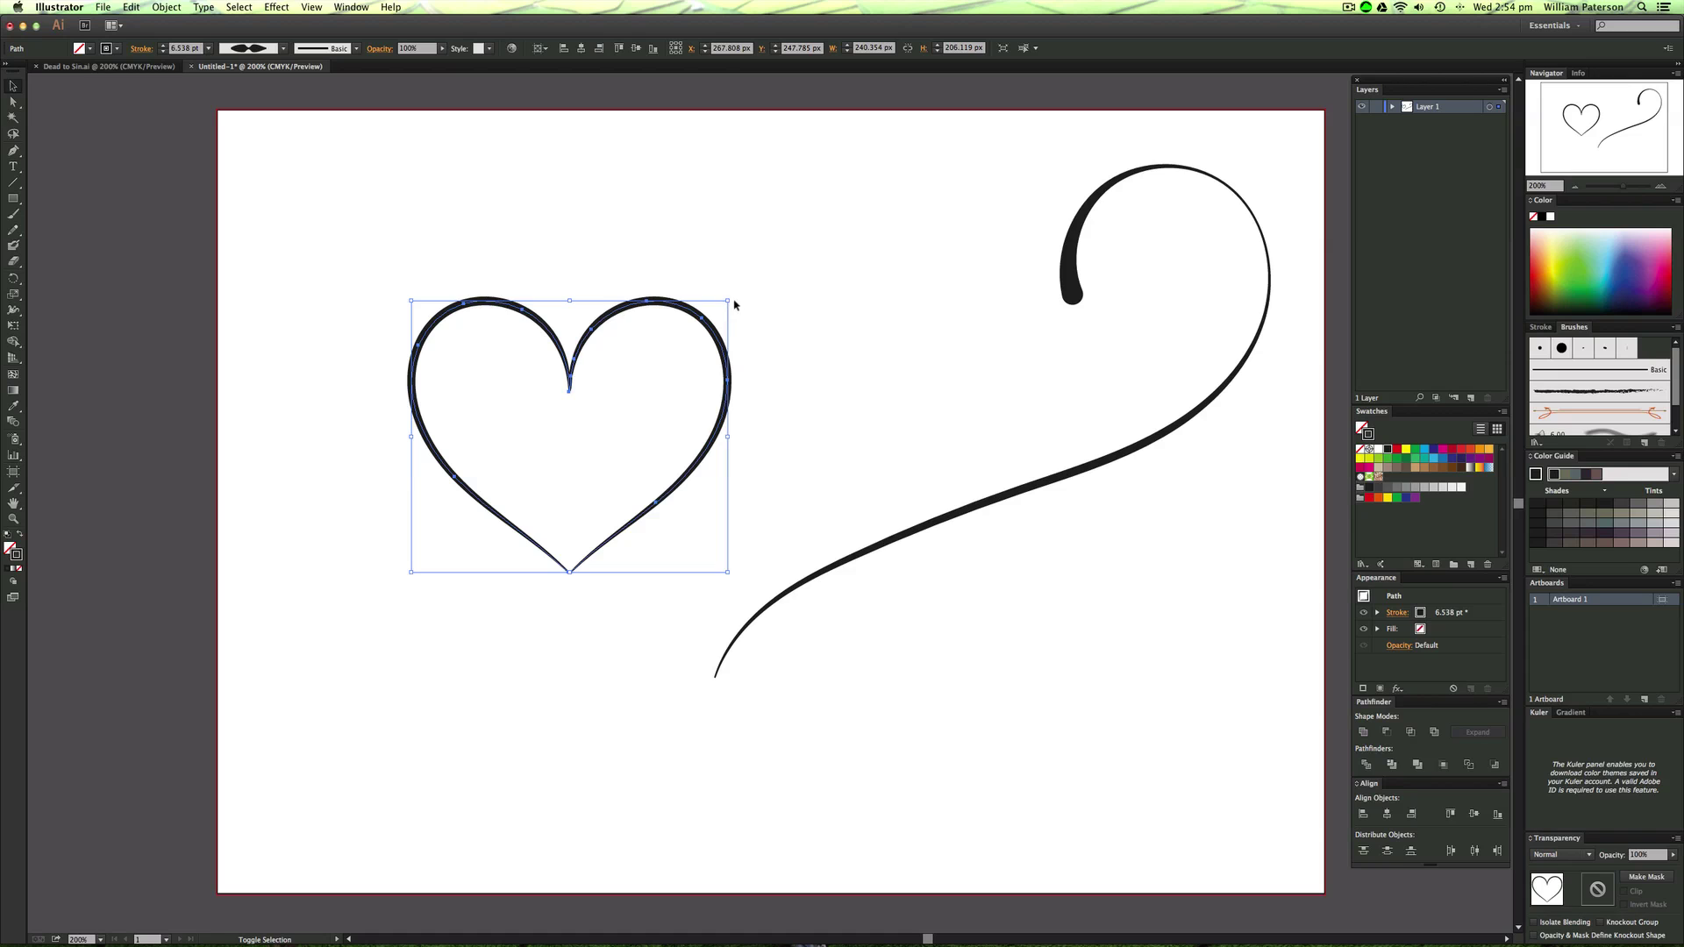
# Try scaling the heart up and the outlined flourish down proportionally, undoing each change.
pyautogui.moveTo(730, 301); pyautogui.dragTo(865, 225)
pyautogui.press('super+z')
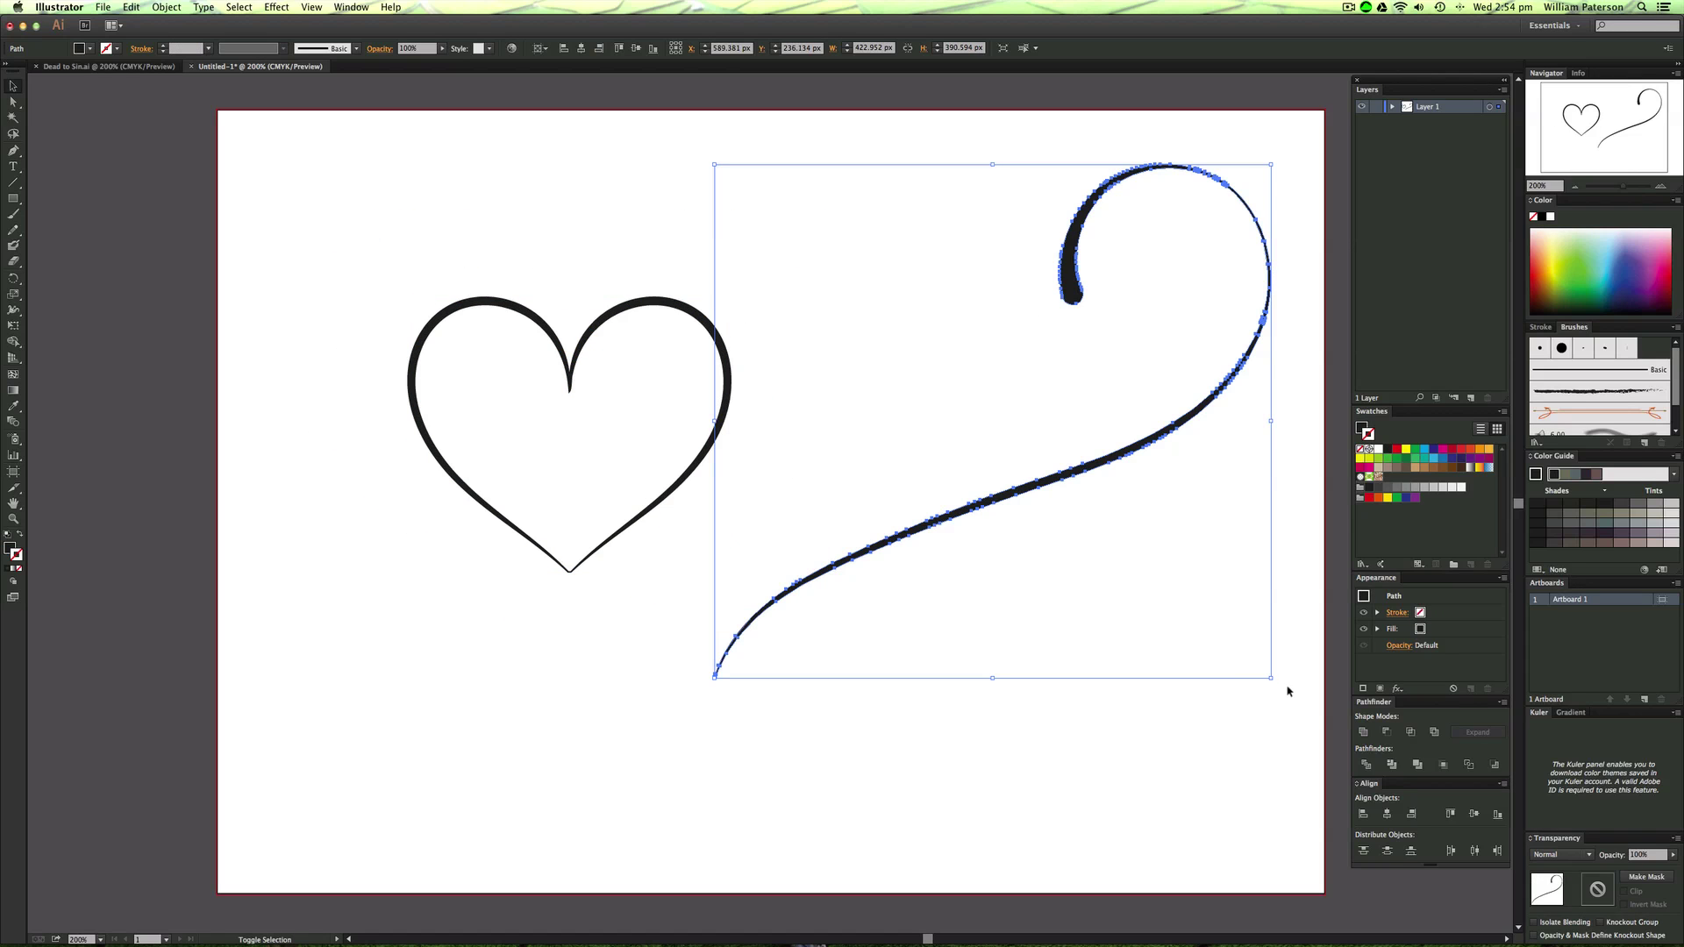
pyautogui.moveTo(1271, 678); pyautogui.dragTo(1188, 575)
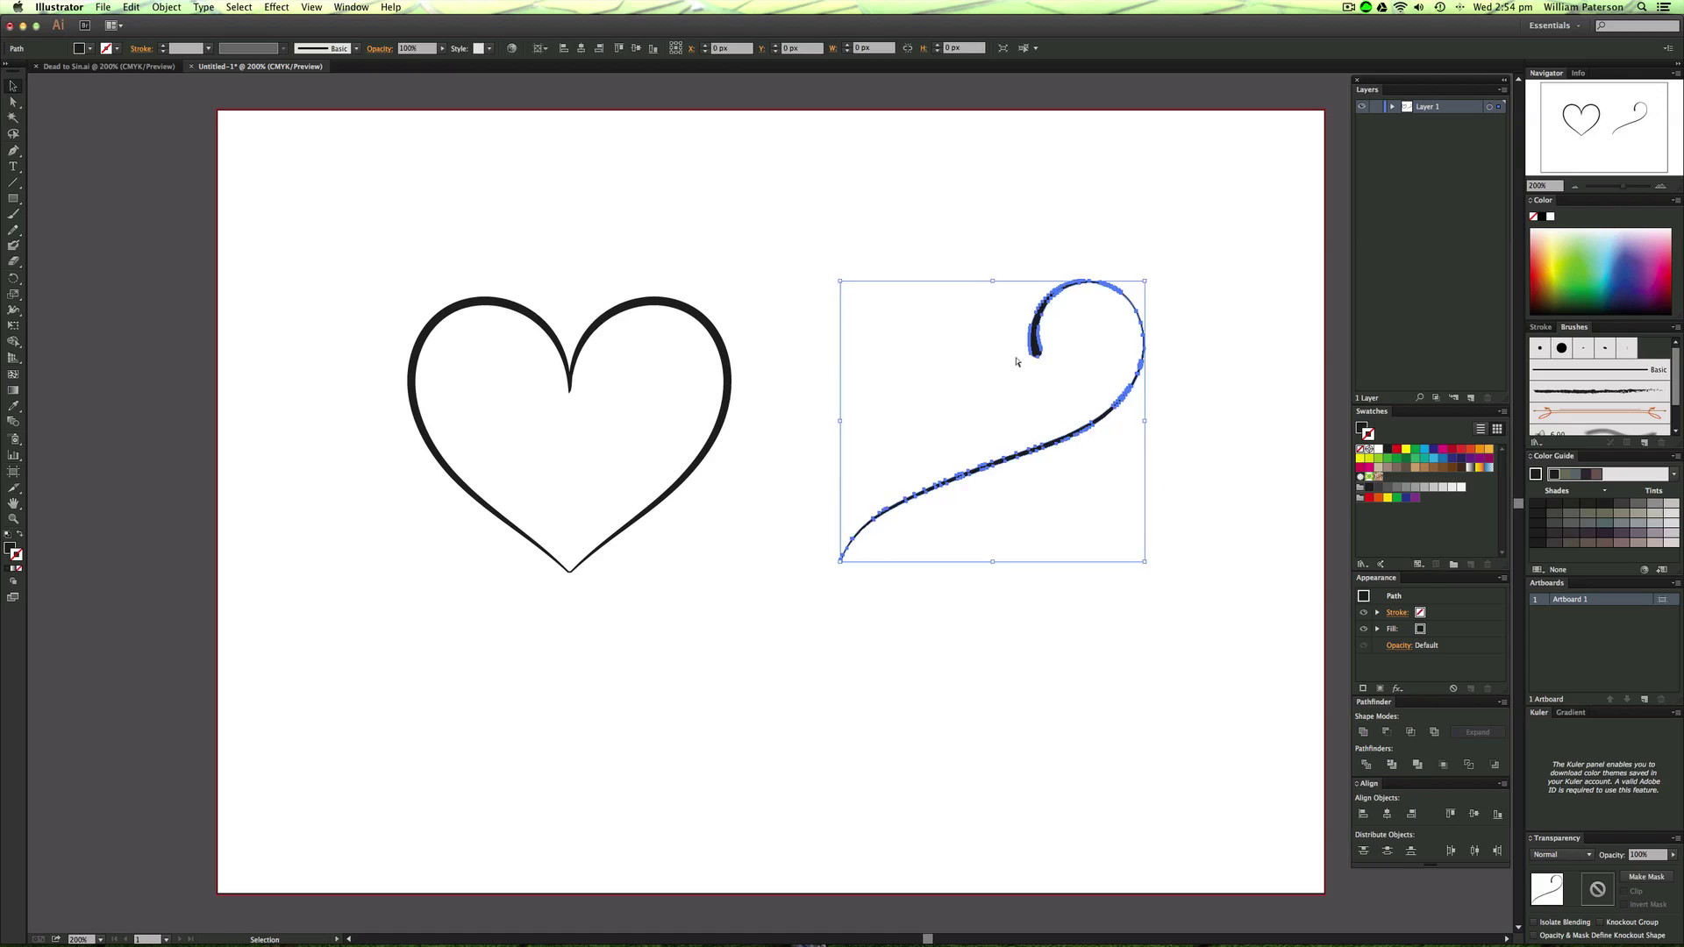
pyautogui.press('super+z')
pyautogui.click(1160, 698)
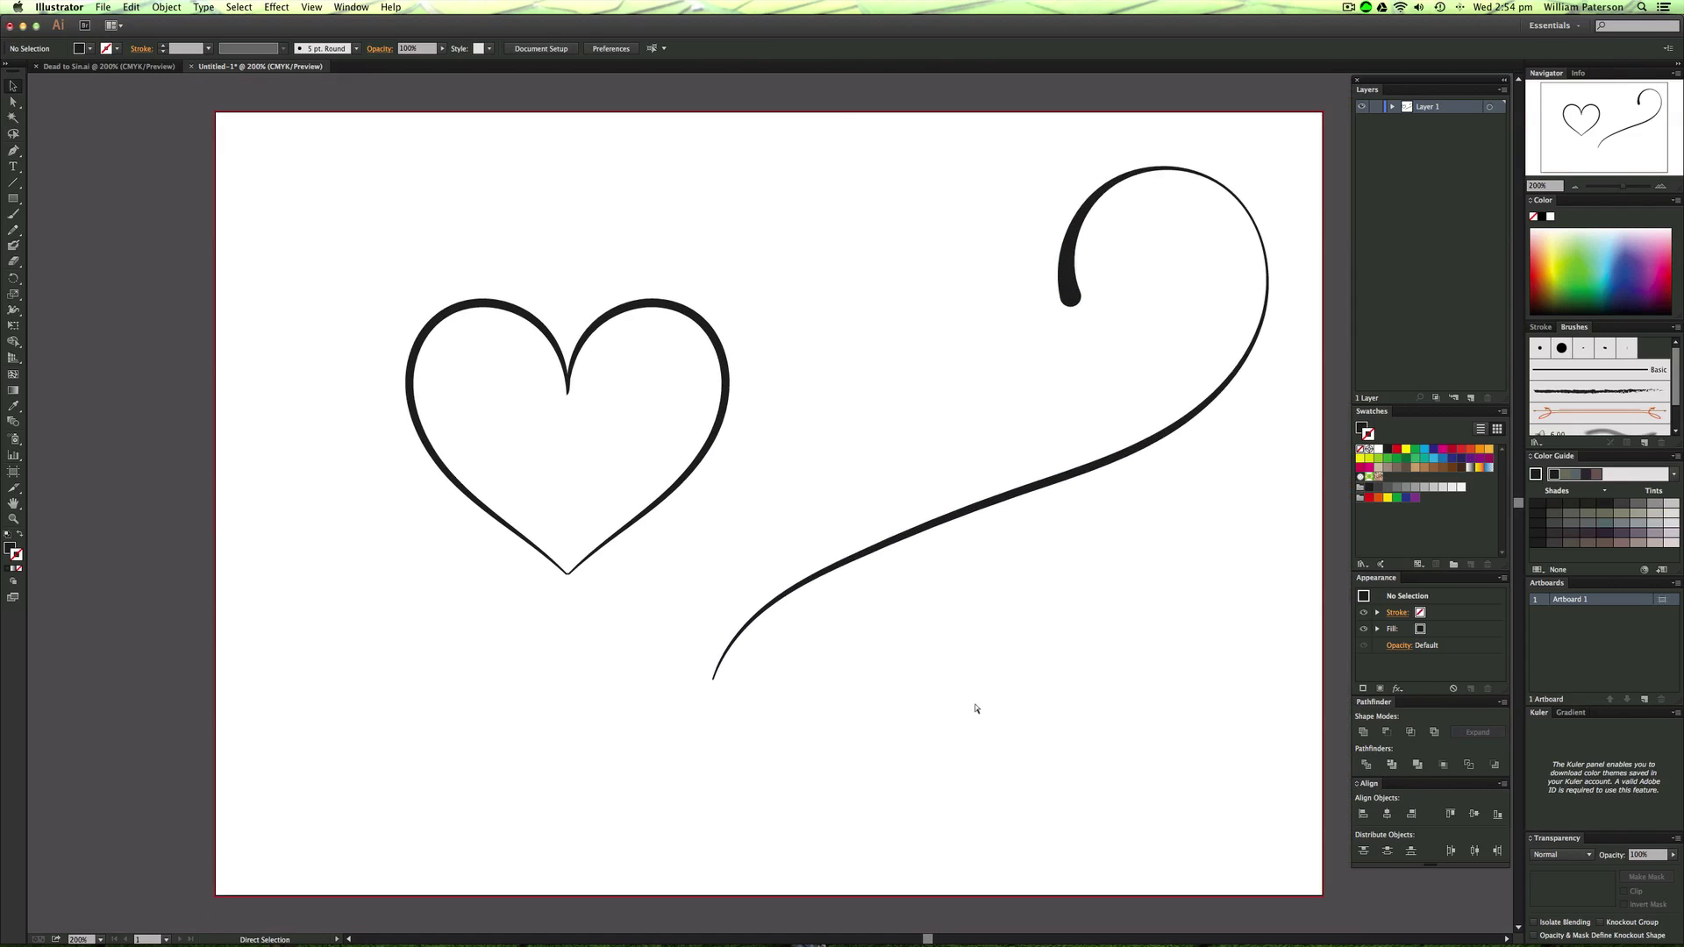
pyautogui.press('super+1')
pyautogui.moveTo(830, 551); pyautogui.dragTo(742, 586)
pyautogui.moveTo(966, 325); pyautogui.dragTo(514, 621)
pyautogui.moveTo(956, 544); pyautogui.dragTo(884, 424)
pyautogui.moveTo(999, 347); pyautogui.dragTo(839, 513)
pyautogui.click(939, 601)
pyautogui.moveTo(976, 333); pyautogui.dragTo(823, 511)
pyautogui.moveTo(846, 602); pyautogui.dragTo(975, 341)
pyautogui.click(1022, 252)
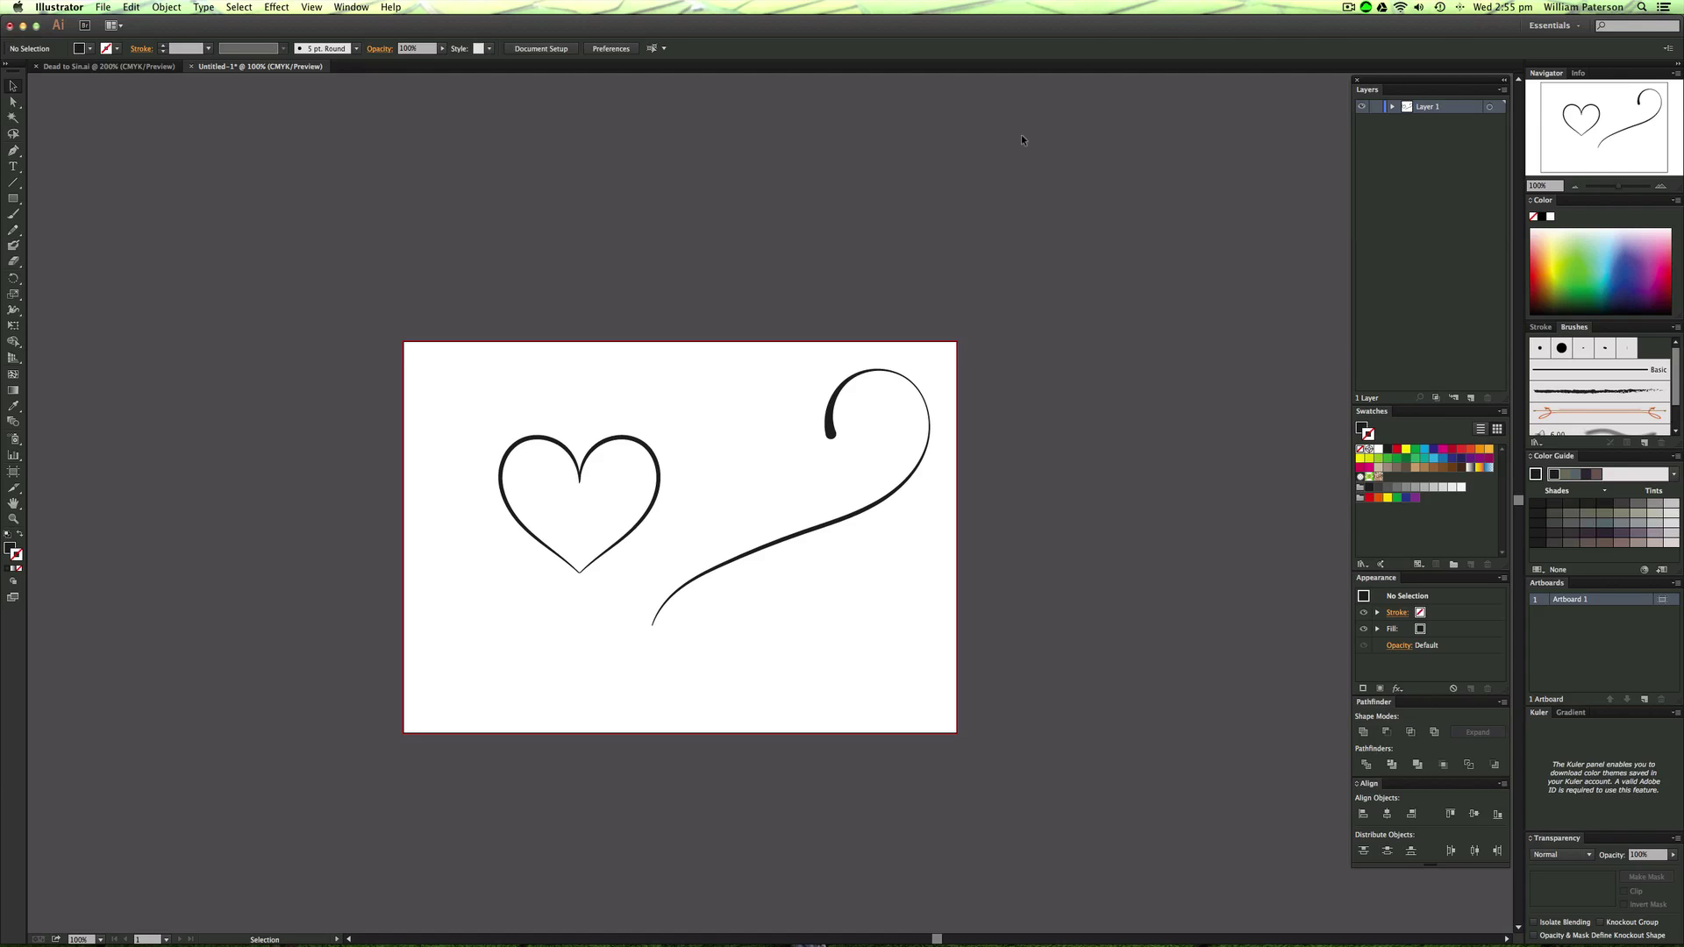
pyautogui.moveTo(1023, 297); pyautogui.dragTo(875, 507)
pyautogui.click(885, 634)
pyautogui.moveTo(880, 618); pyautogui.dragTo(861, 531)
# Delete the heart from the artboard, leaving only the outlined flourish.
pyautogui.click(887, 576)
pyautogui.moveTo(721, 444); pyautogui.dragTo(585, 493)
pyautogui.press('Delete')
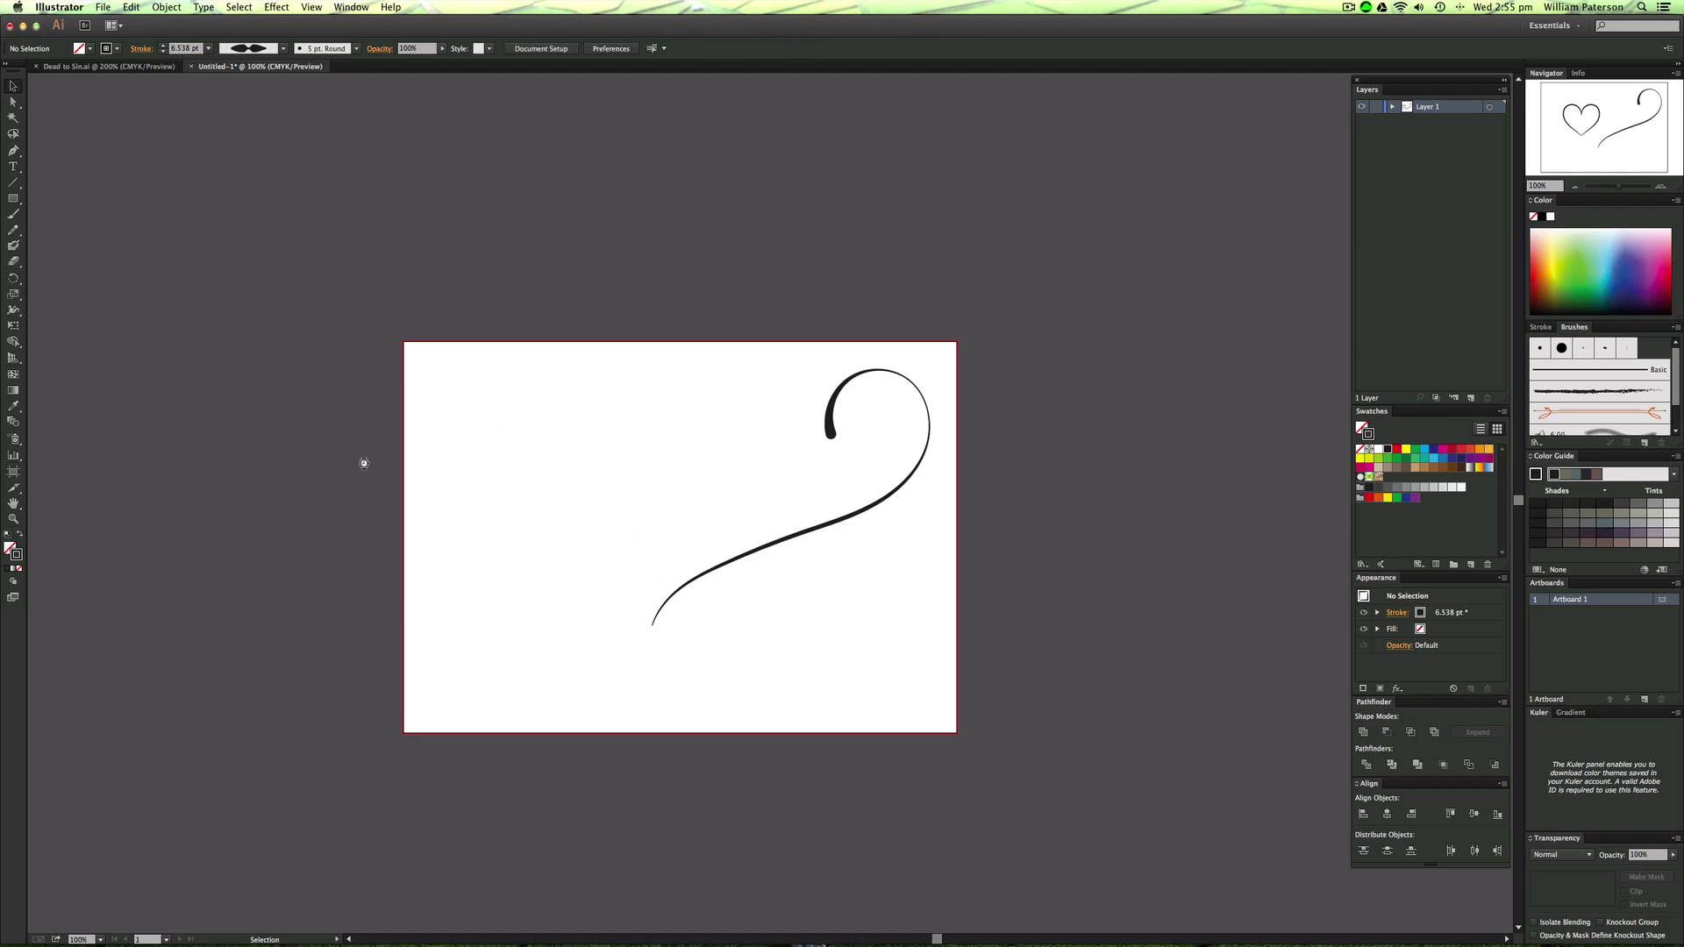
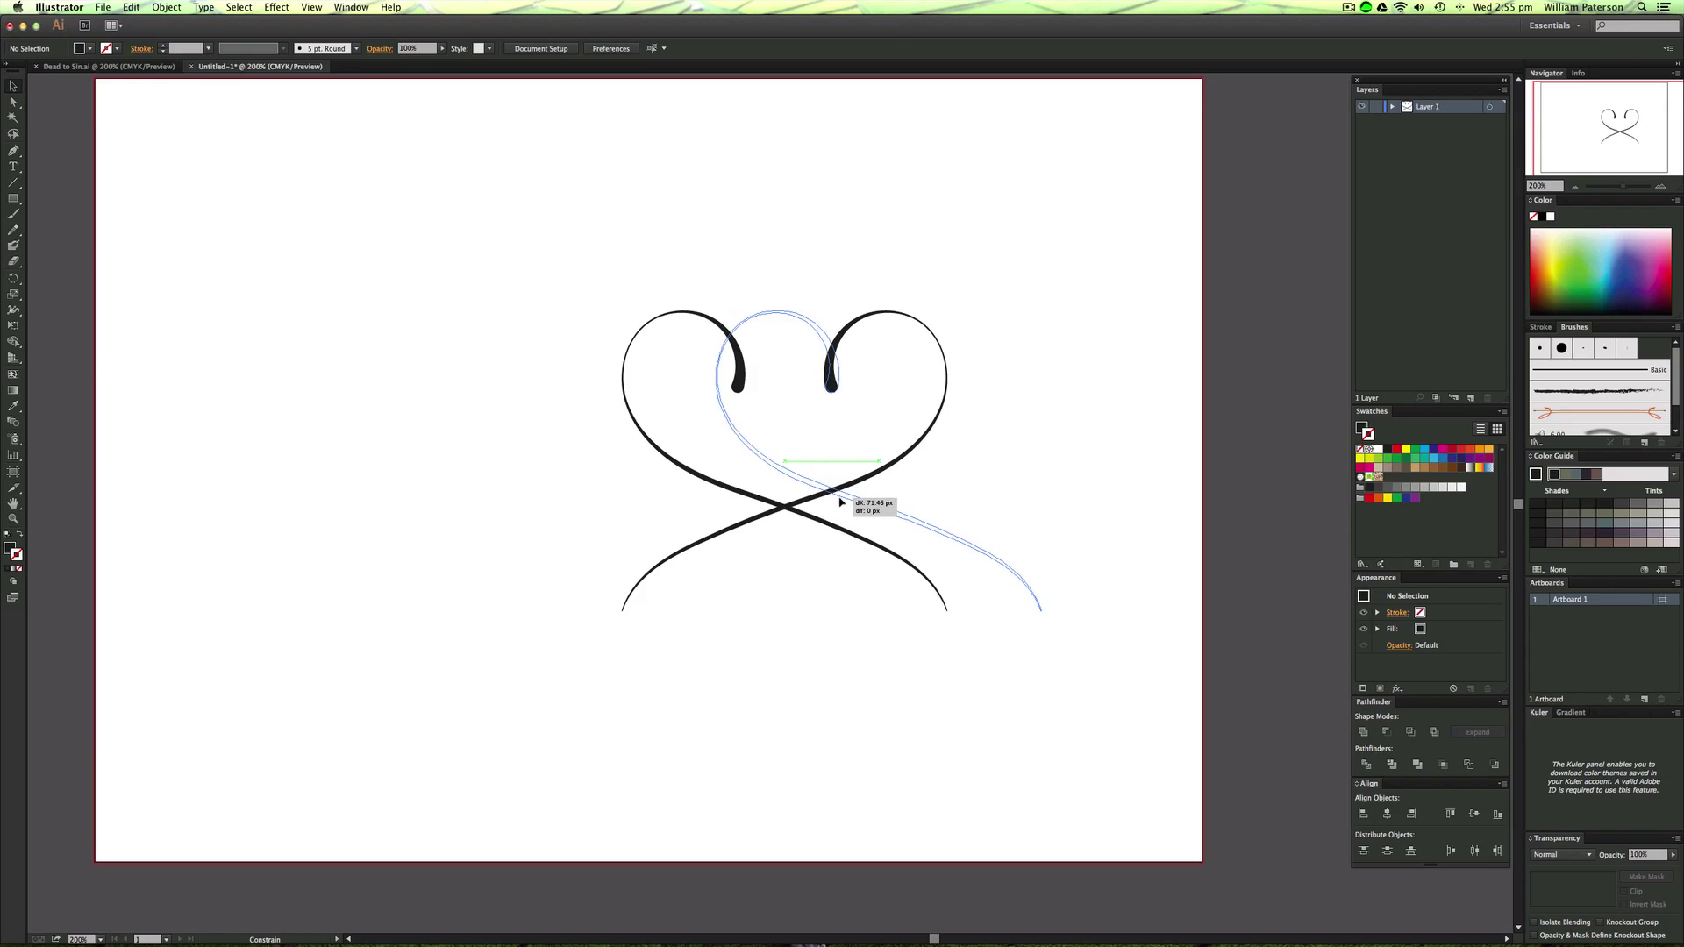
# Undo the left flourish's last move, and move both crossed flourishes together to the upper middle of the artboard.
pyautogui.click(1096, 489)
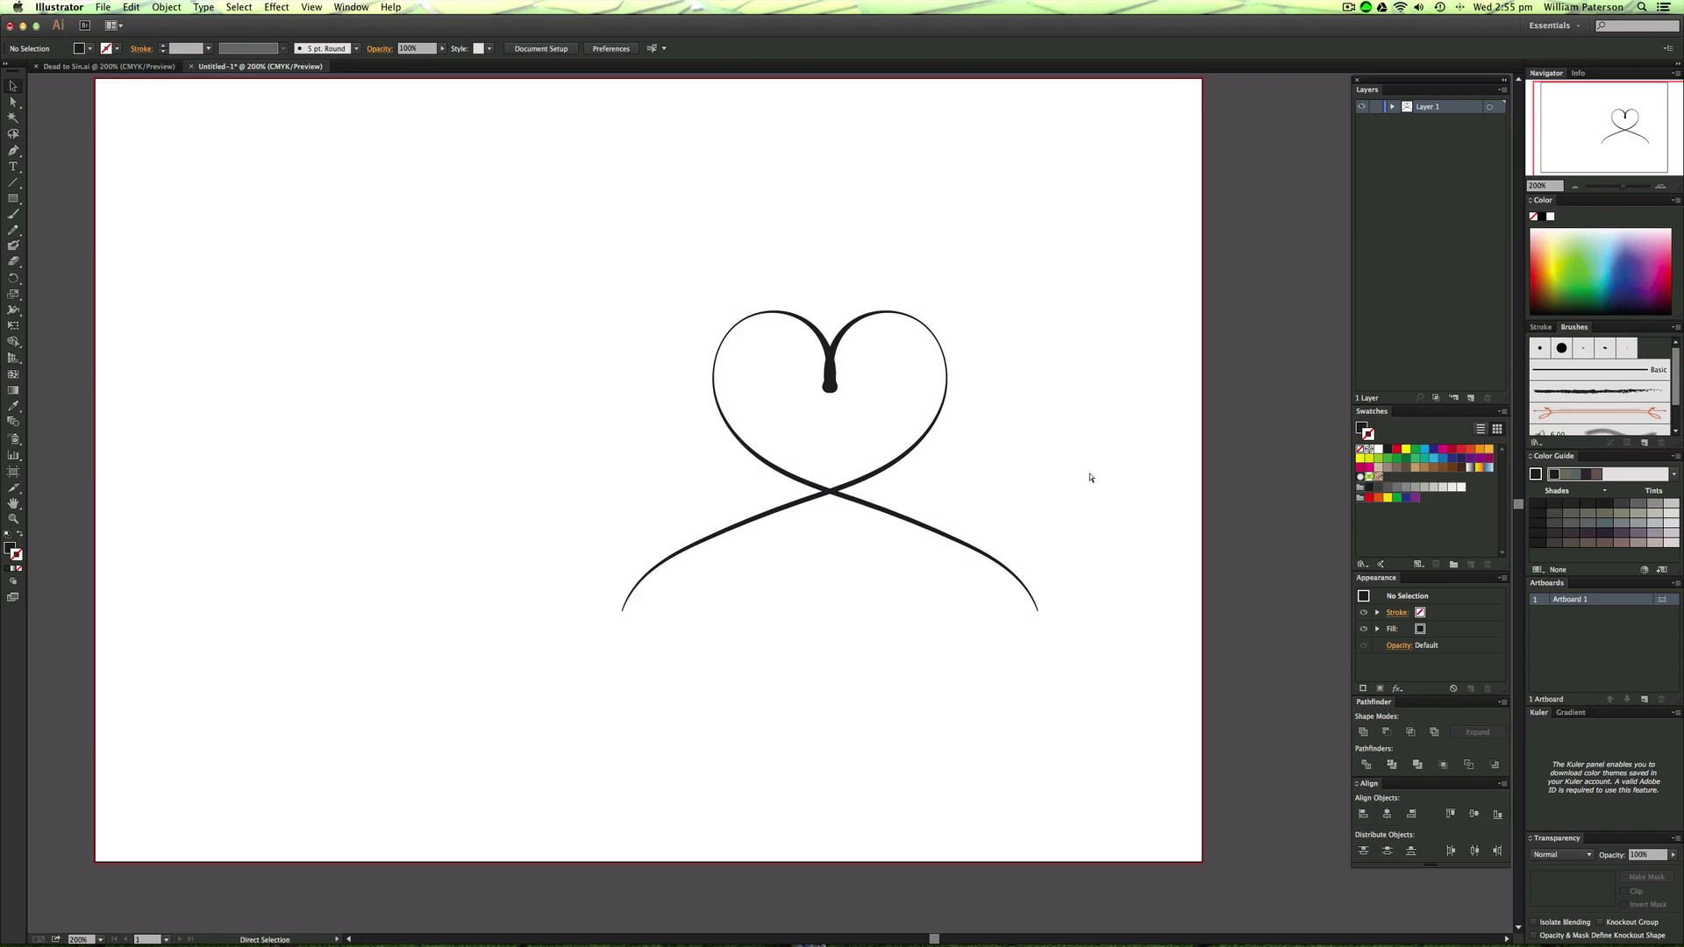
pyautogui.hotkey('ctrl', 'z')
pyautogui.moveTo(1039, 369); pyautogui.dragTo(581, 557)
pyautogui.moveTo(756, 498); pyautogui.dragTo(628, 377)
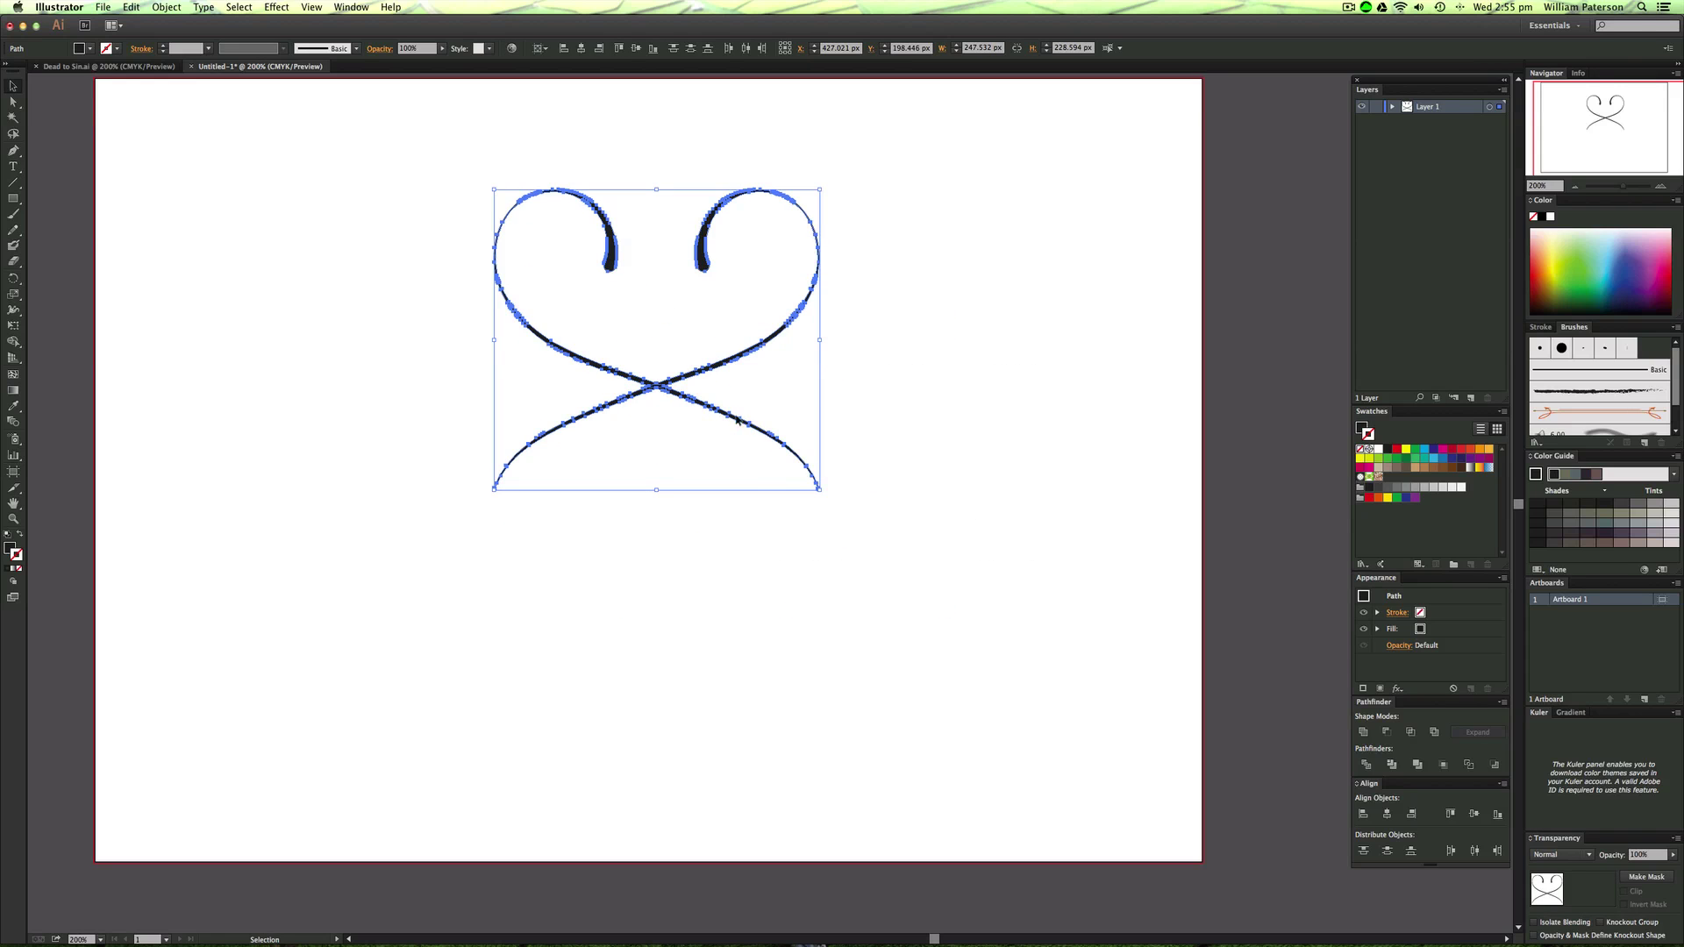
# Reflect a copy of the crossed flourish pair across the horizontal axis.
pyautogui.rightClick(728, 383)
pyautogui.moveTo(815, 534)
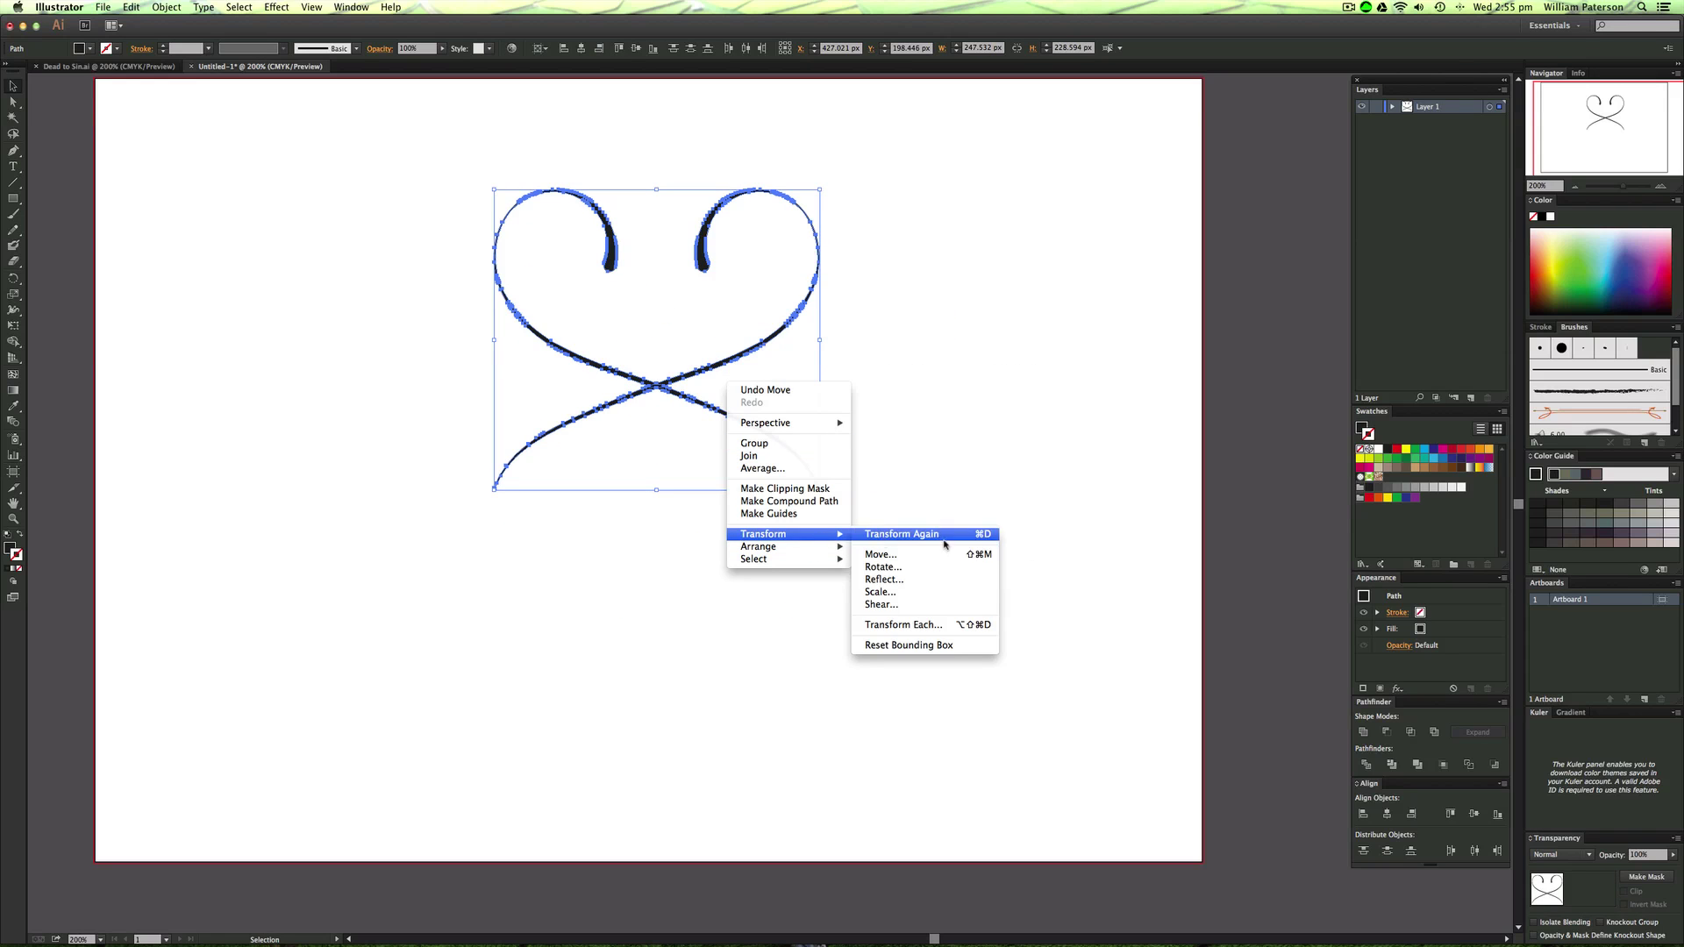
pyautogui.click(912, 578)
pyautogui.click(757, 301)
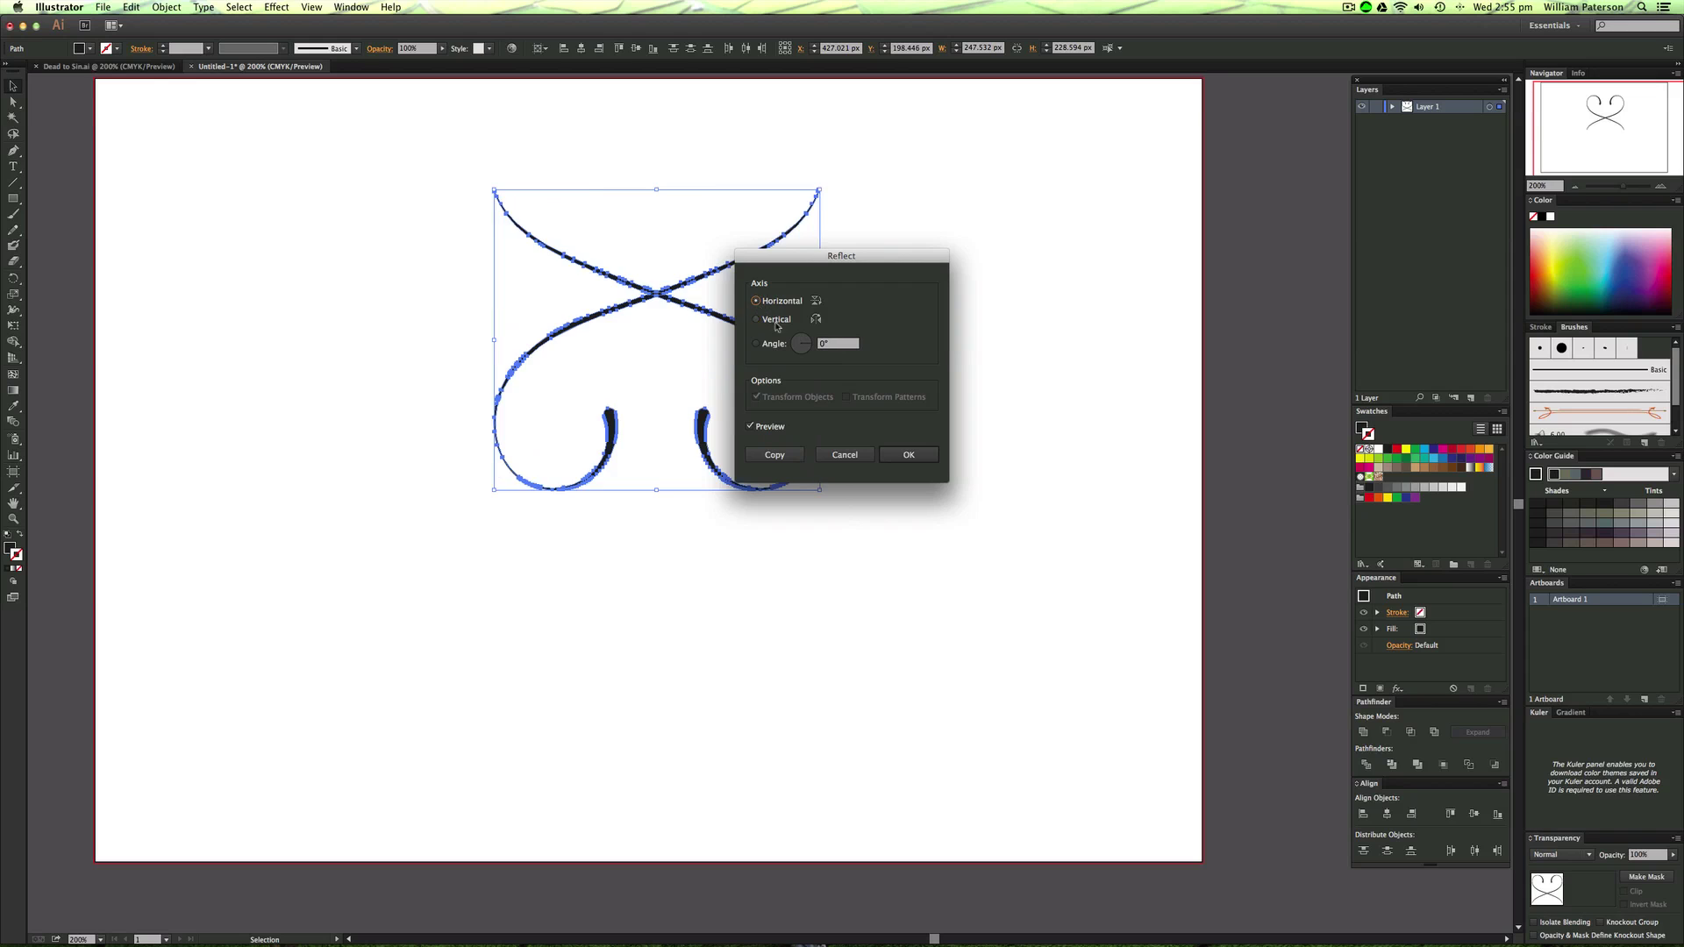
pyautogui.click(775, 454)
pyautogui.click(760, 361)
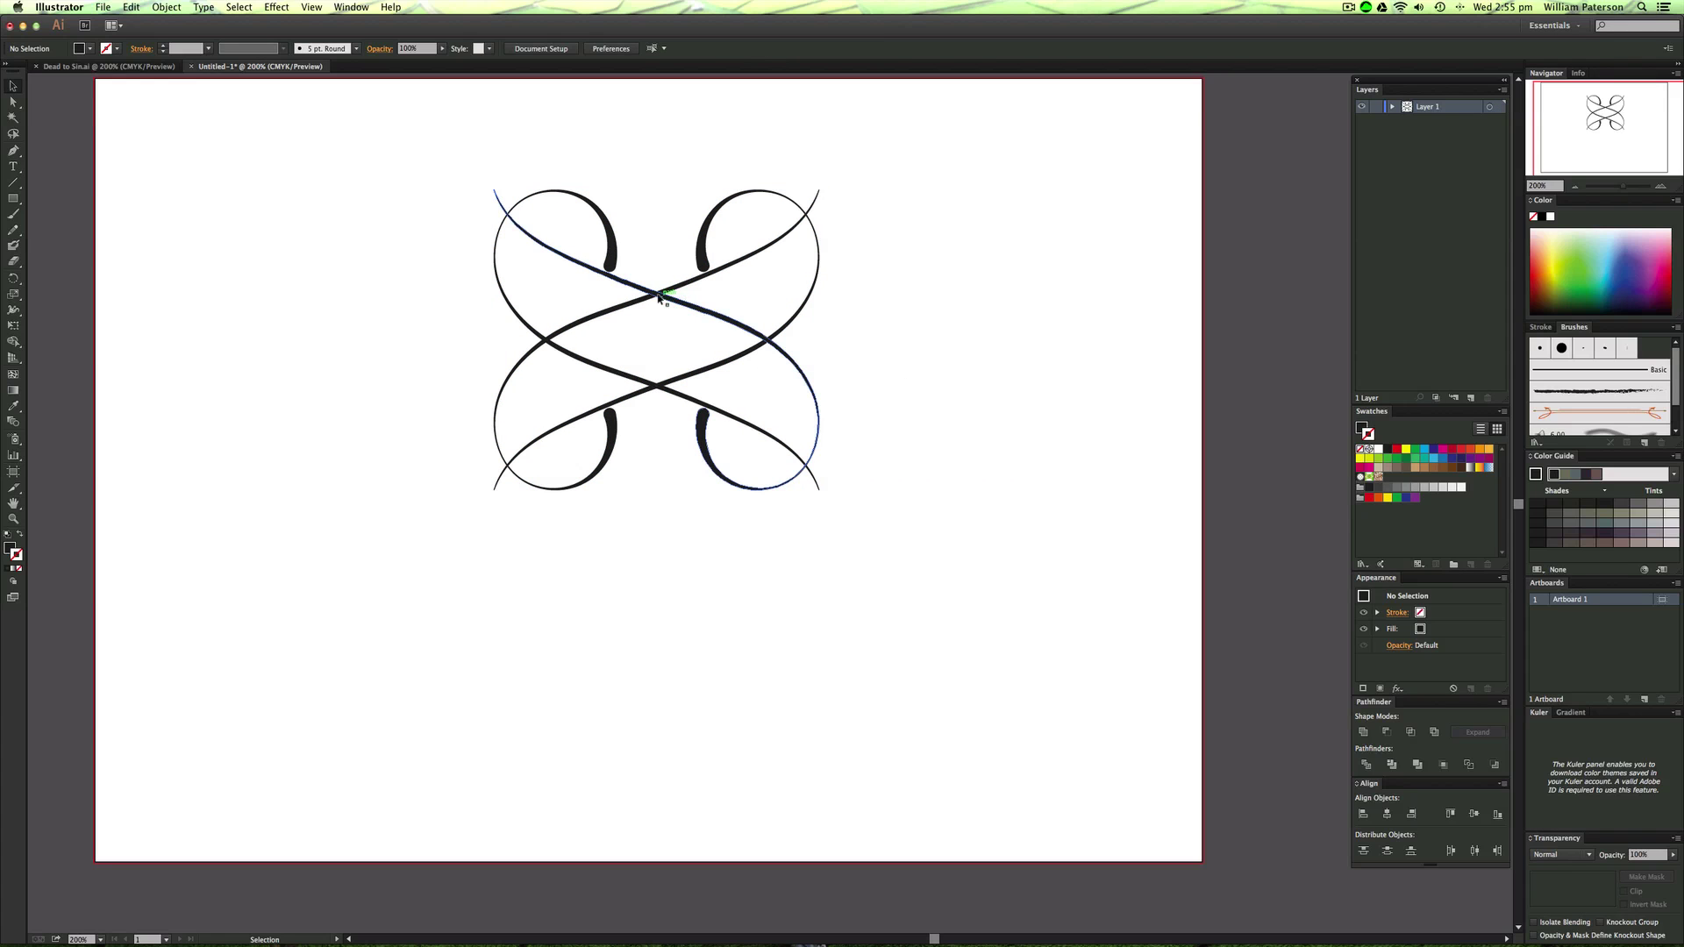
# Try moving the reflected copy down so its crossing overlaps the original pair's crossing, undoing each attempt.
pyautogui.moveTo(656, 303); pyautogui.dragTo(727, 407)
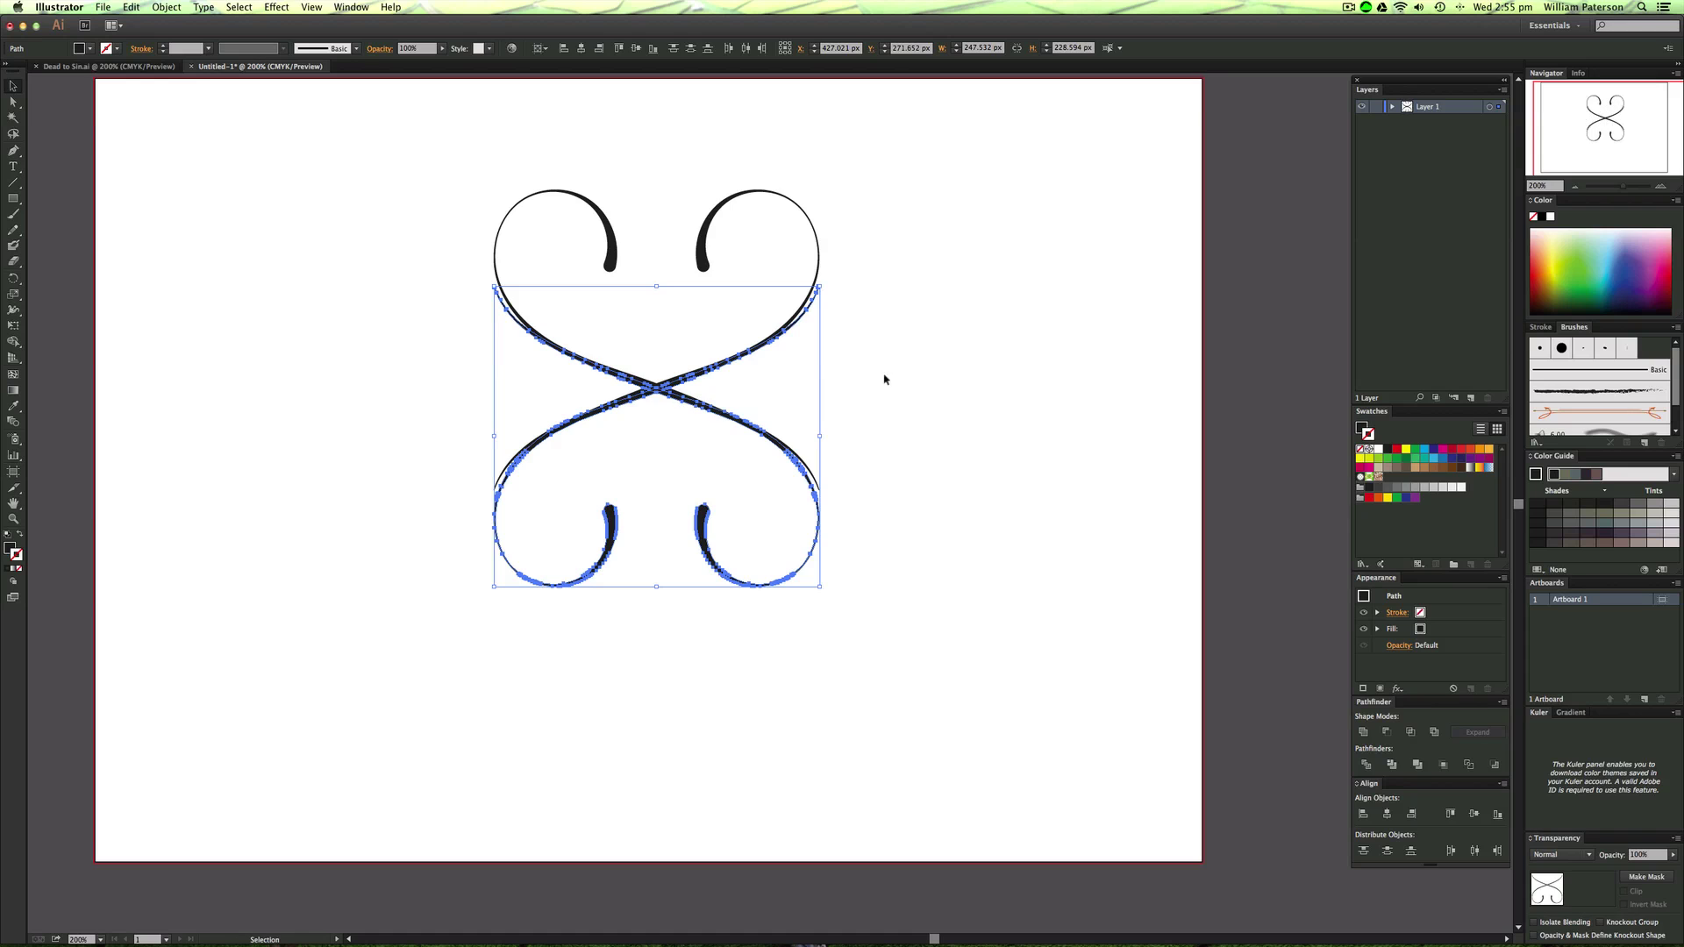
pyautogui.click(975, 453)
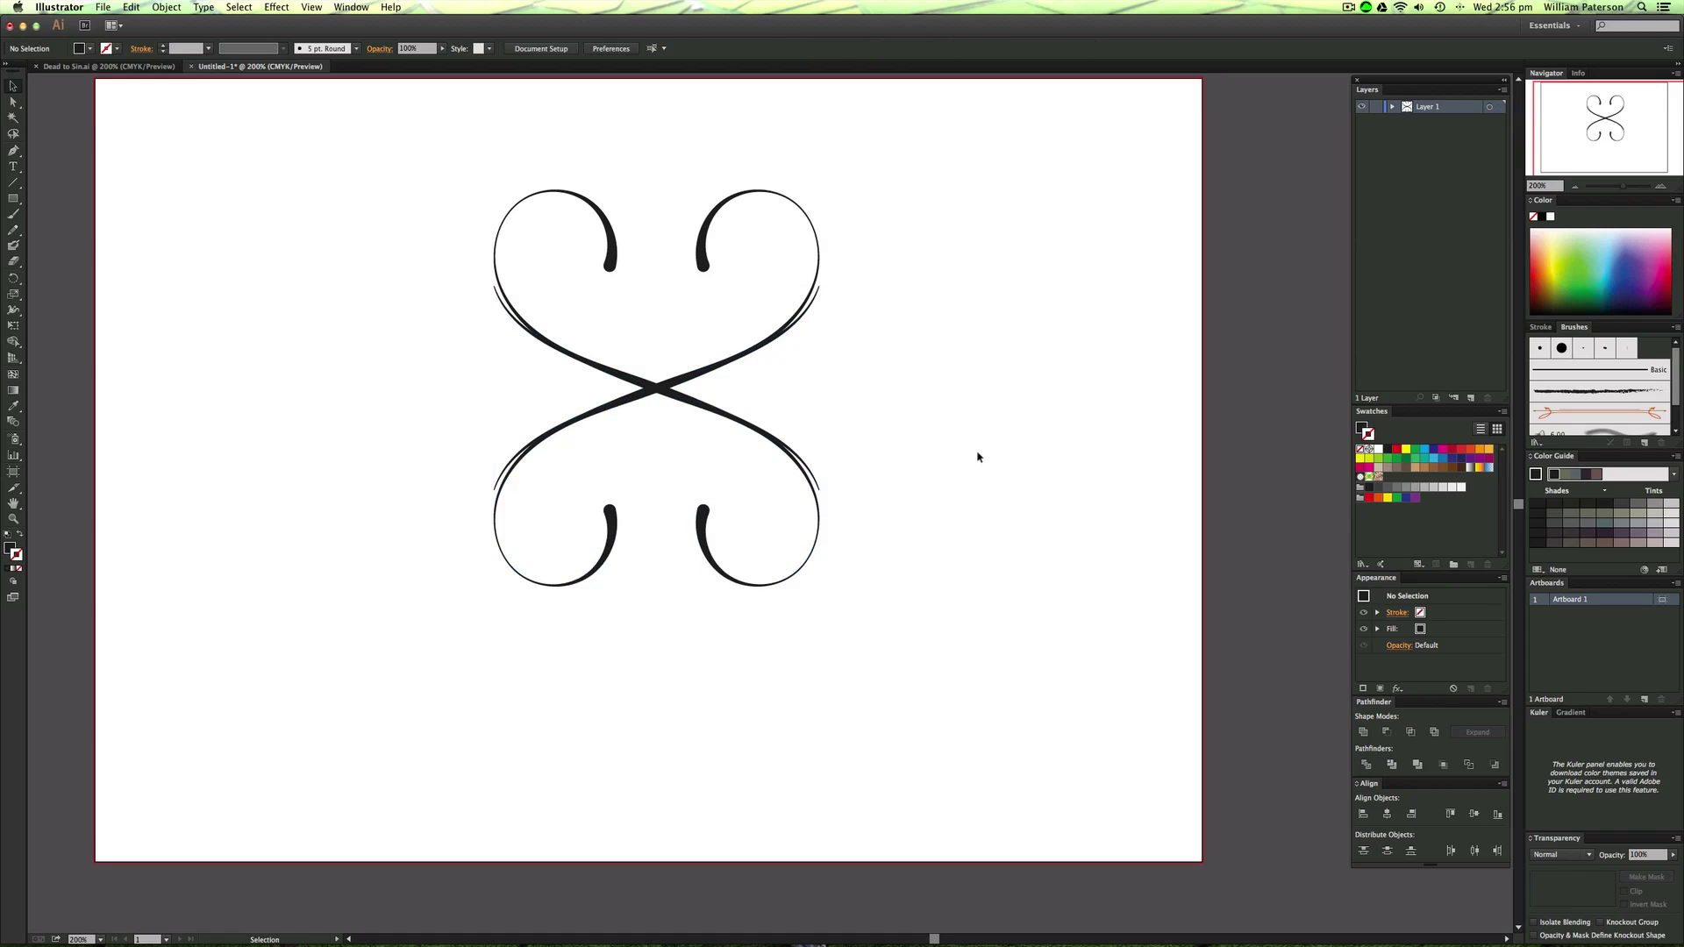
pyautogui.press('super+z')
pyautogui.moveTo(657, 296); pyautogui.dragTo(660, 425)
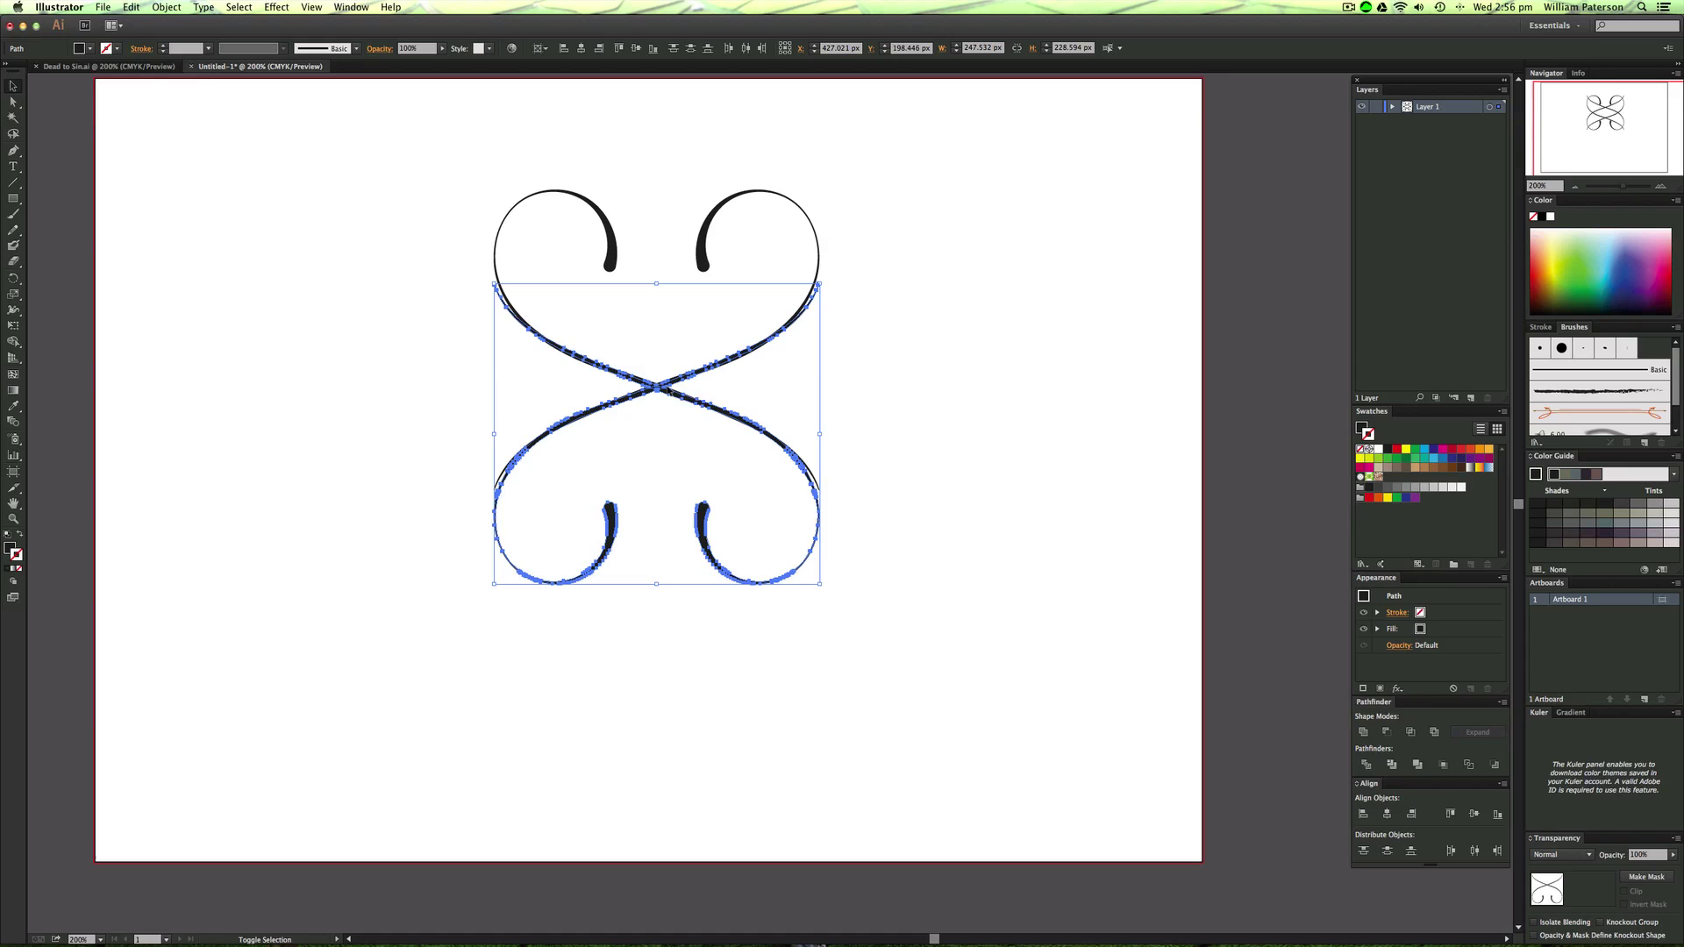
pyautogui.click(1015, 405)
pyautogui.press('super+z')
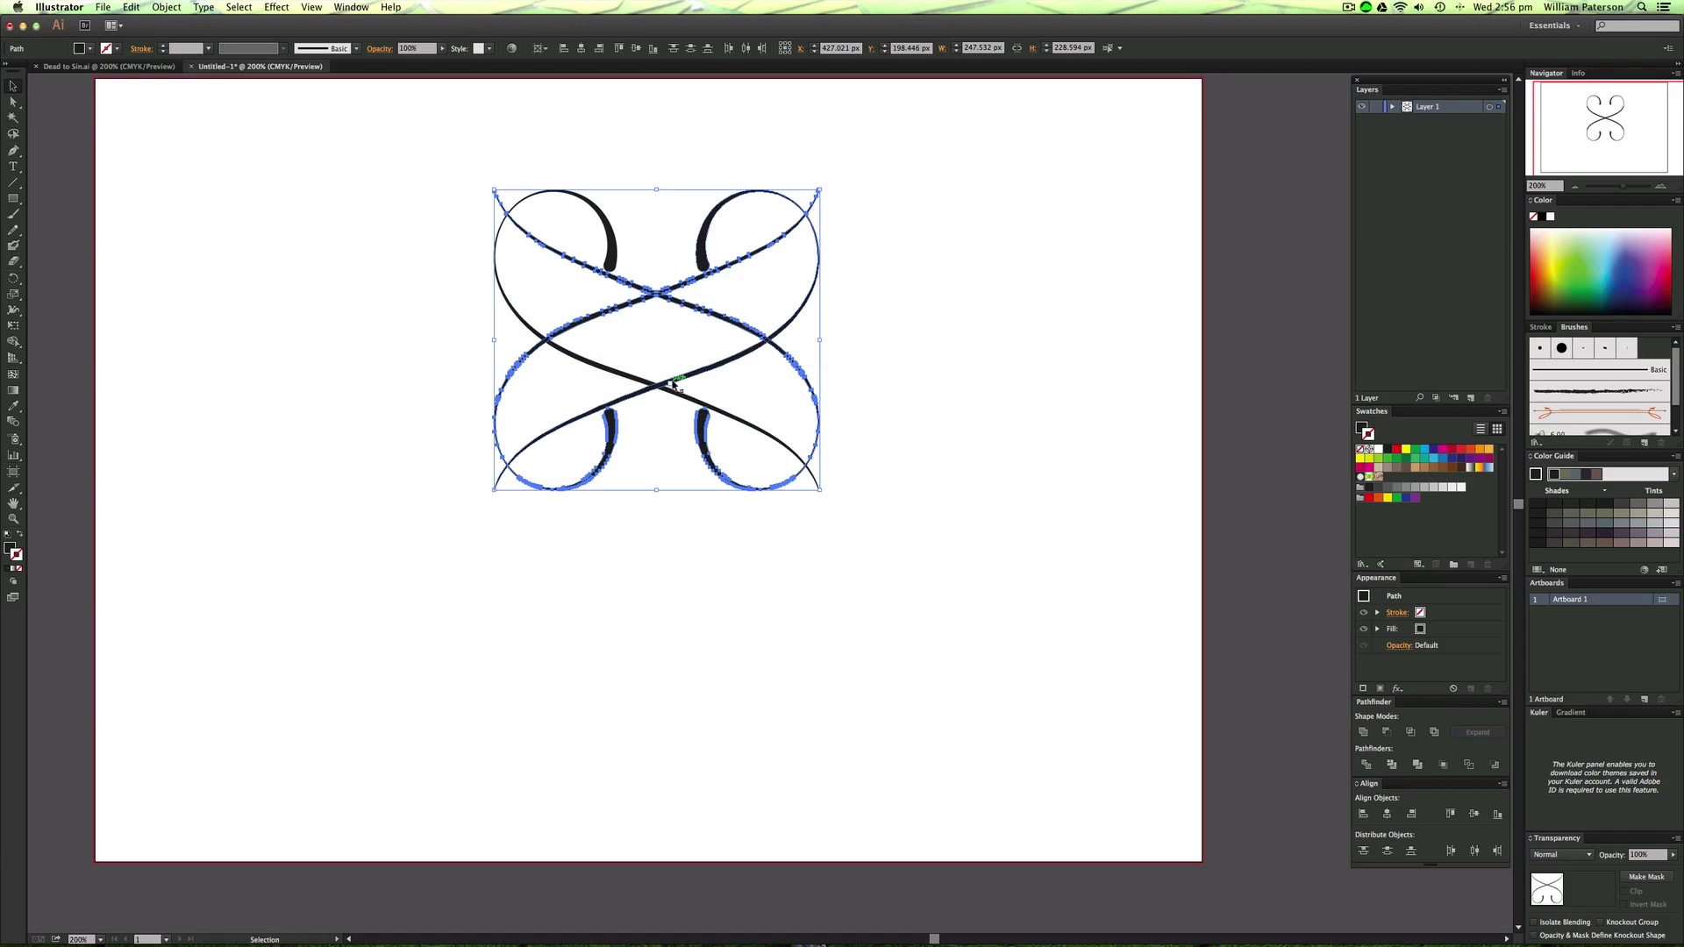
# Move the reflected copy down until its thin ends meet the original's, and shift the whole ornament to the artboard's right side.
pyautogui.moveTo(656, 295); pyautogui.dragTo(631, 593)
pyautogui.click(965, 210)
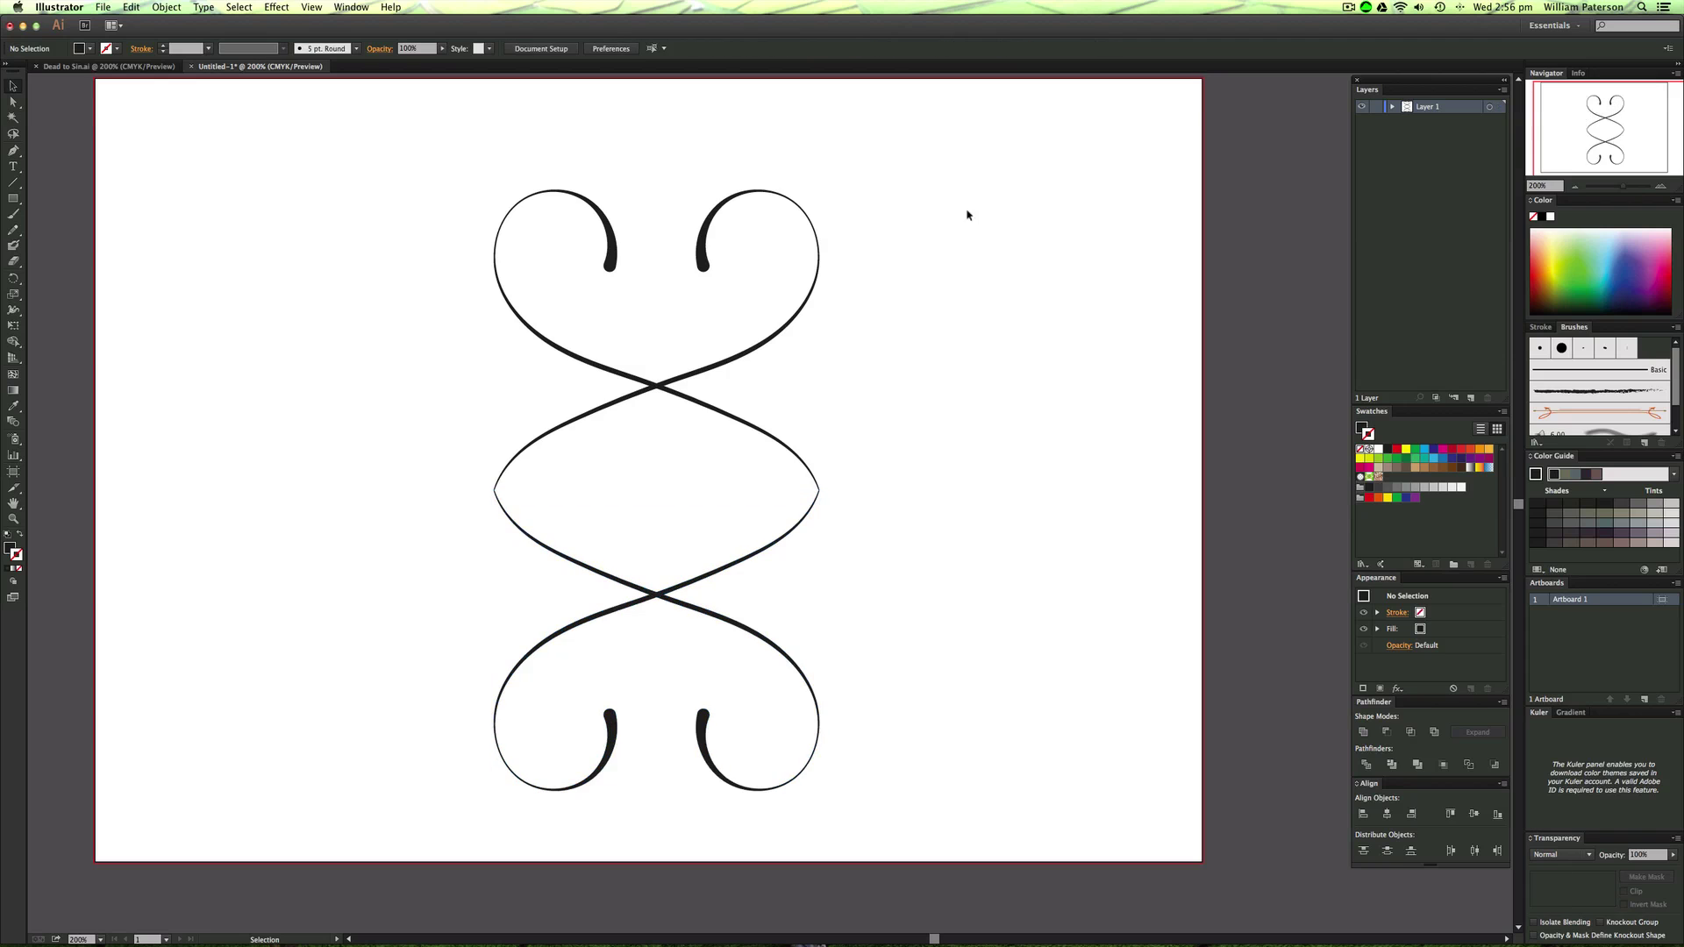
pyautogui.moveTo(970, 194); pyautogui.dragTo(447, 630)
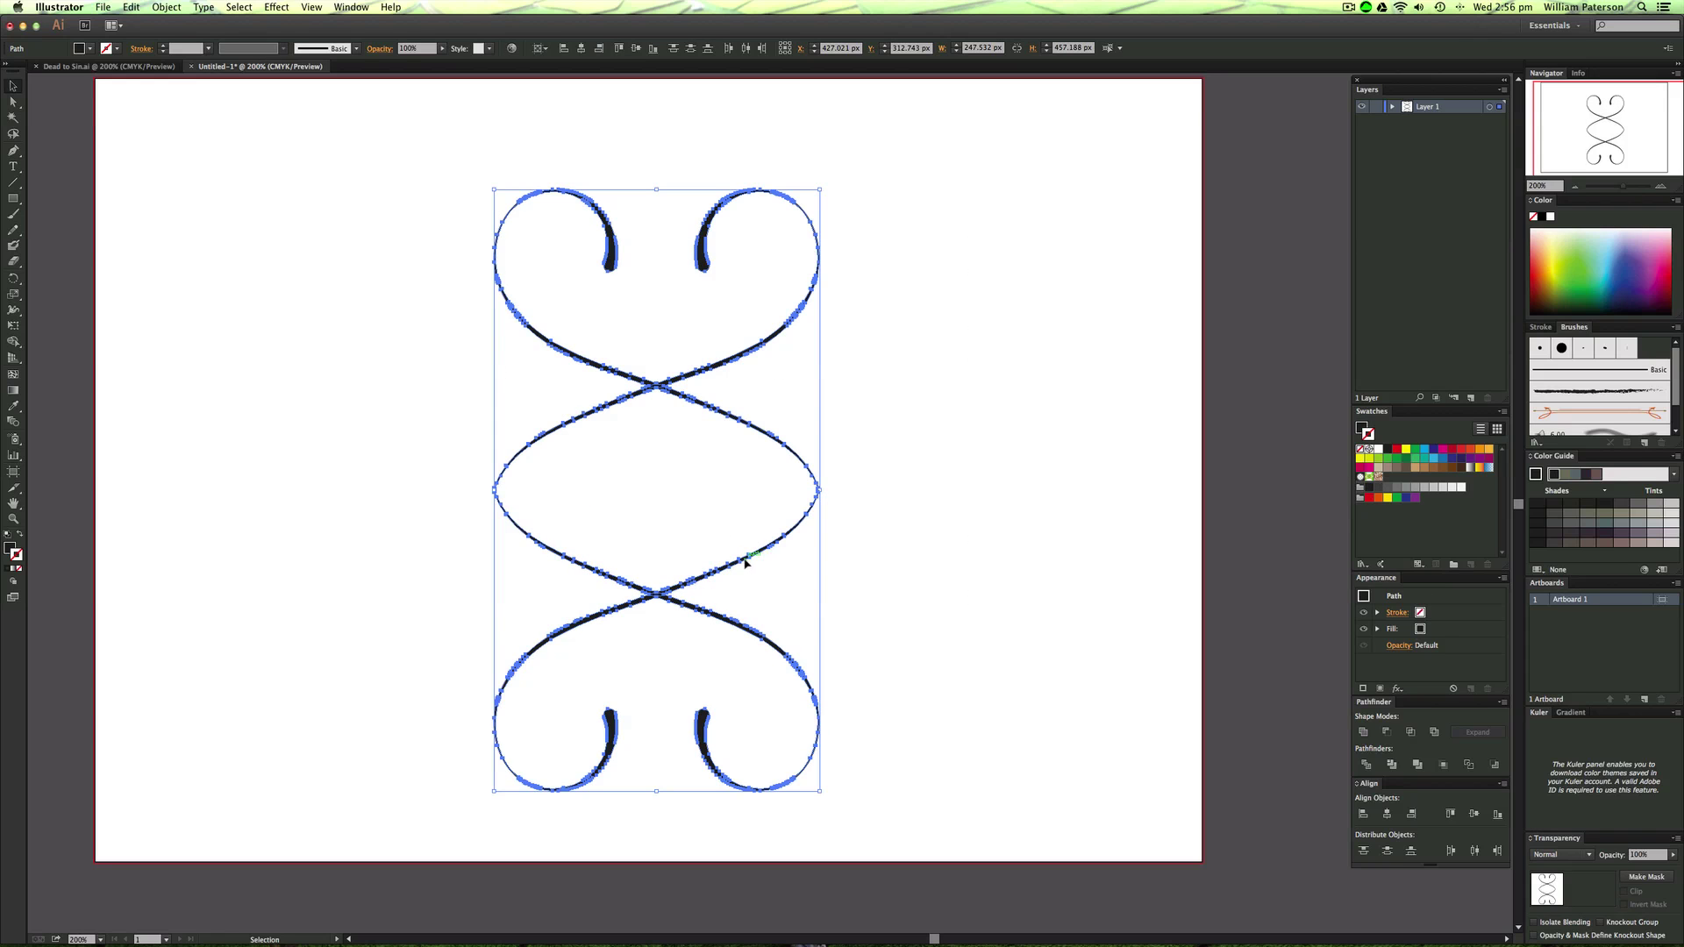
pyautogui.moveTo(746, 558); pyautogui.dragTo(1074, 502)
pyautogui.click(165, 530)
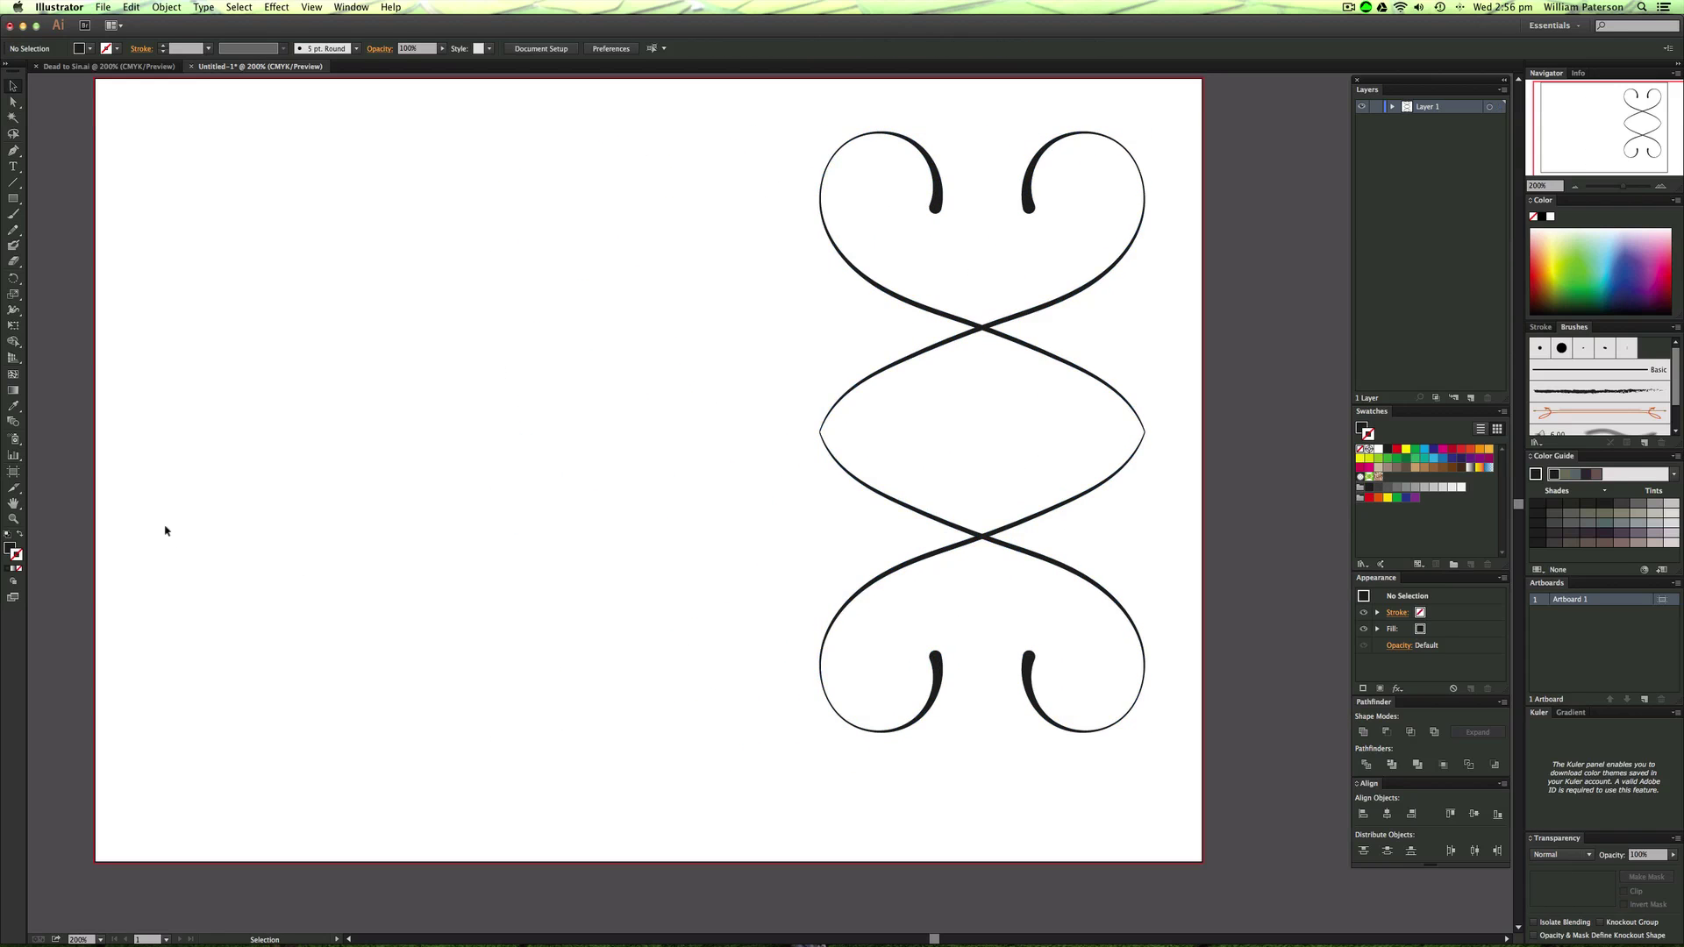
pyautogui.moveTo(1181, 541); pyautogui.dragTo(1018, 589)
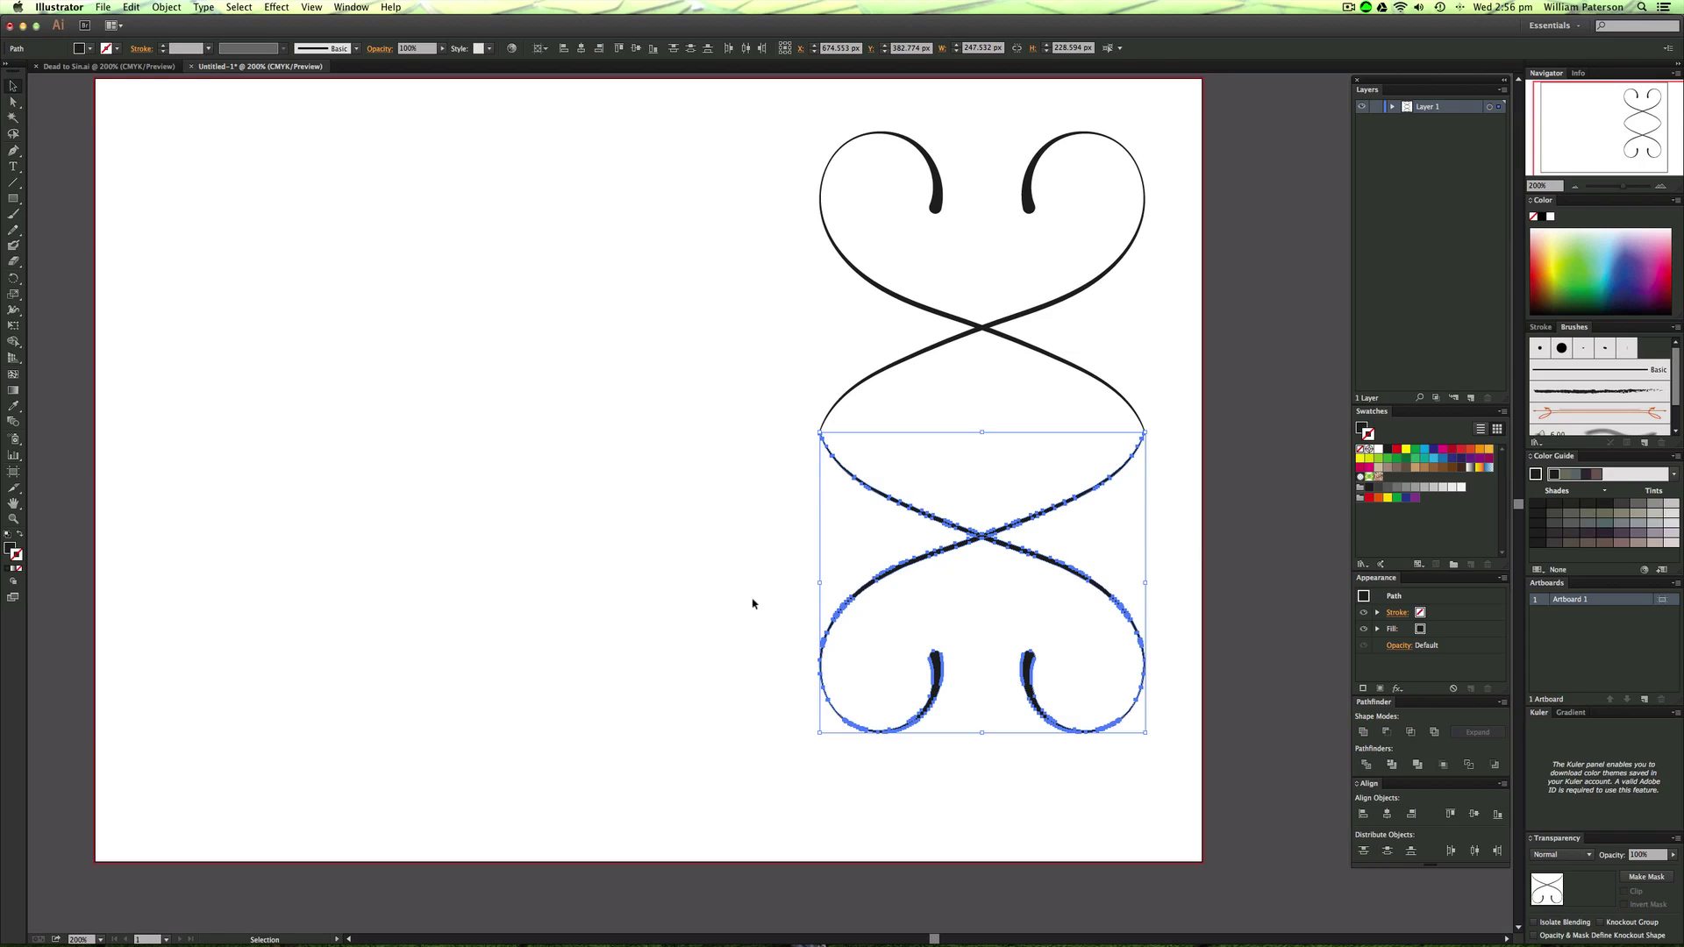
pyautogui.moveTo(614, 370); pyautogui.dragTo(1154, 386)
pyautogui.click(1217, 300)
pyautogui.moveTo(1115, 294); pyautogui.dragTo(613, 272)
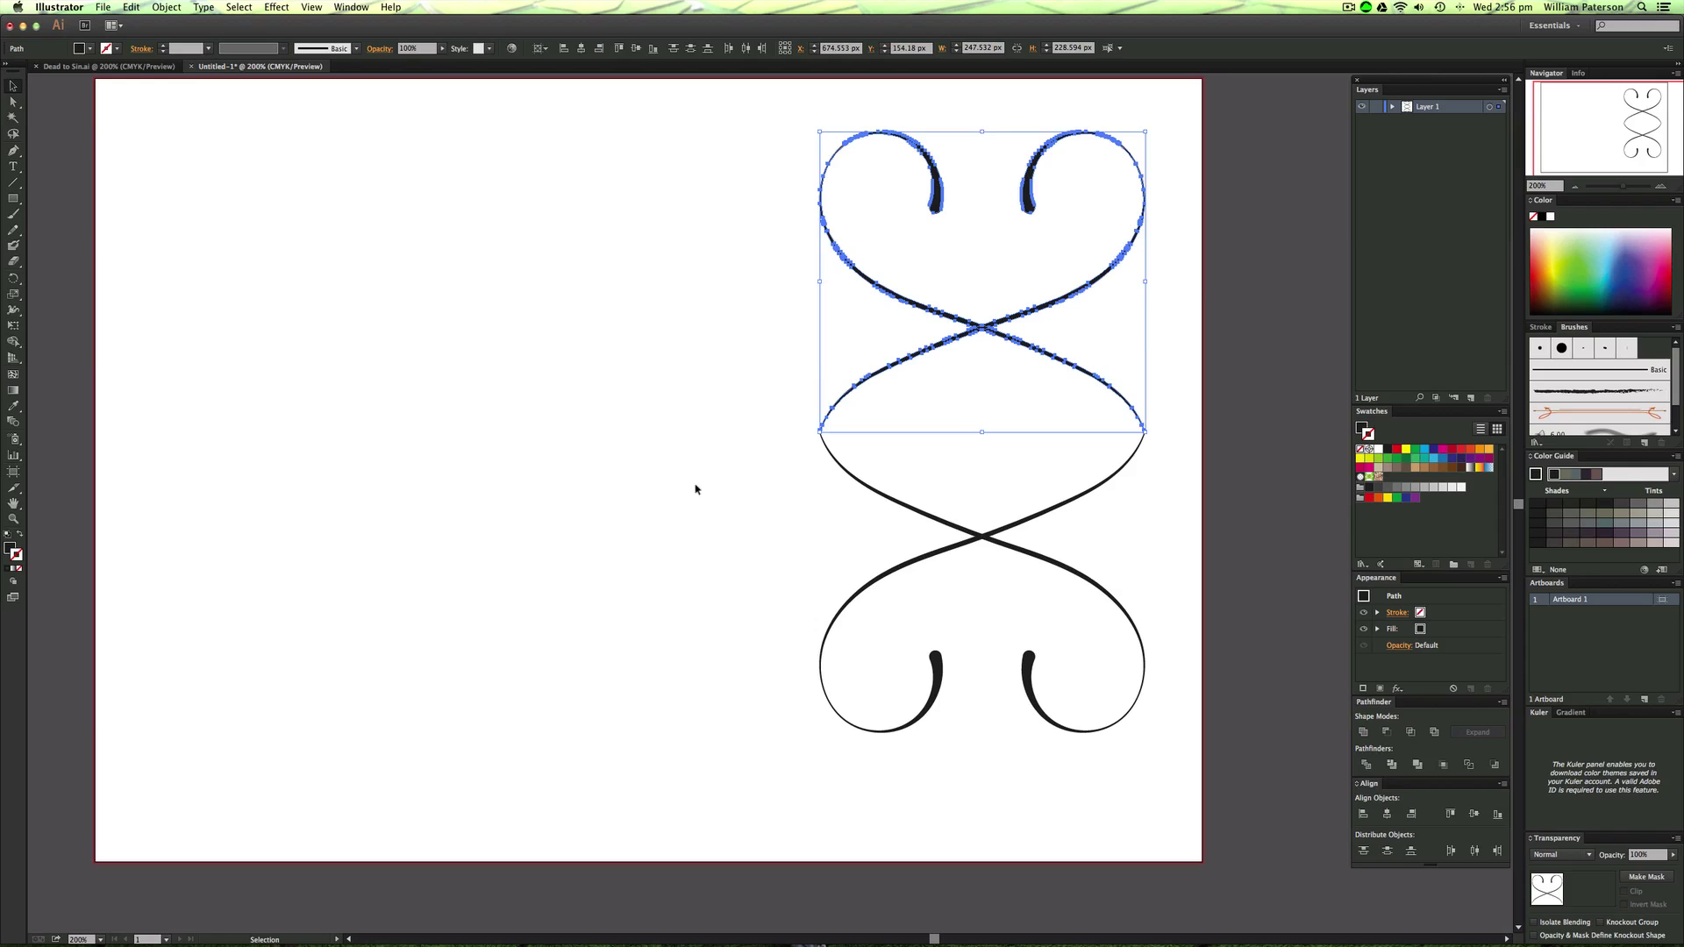
pyautogui.click(644, 452)
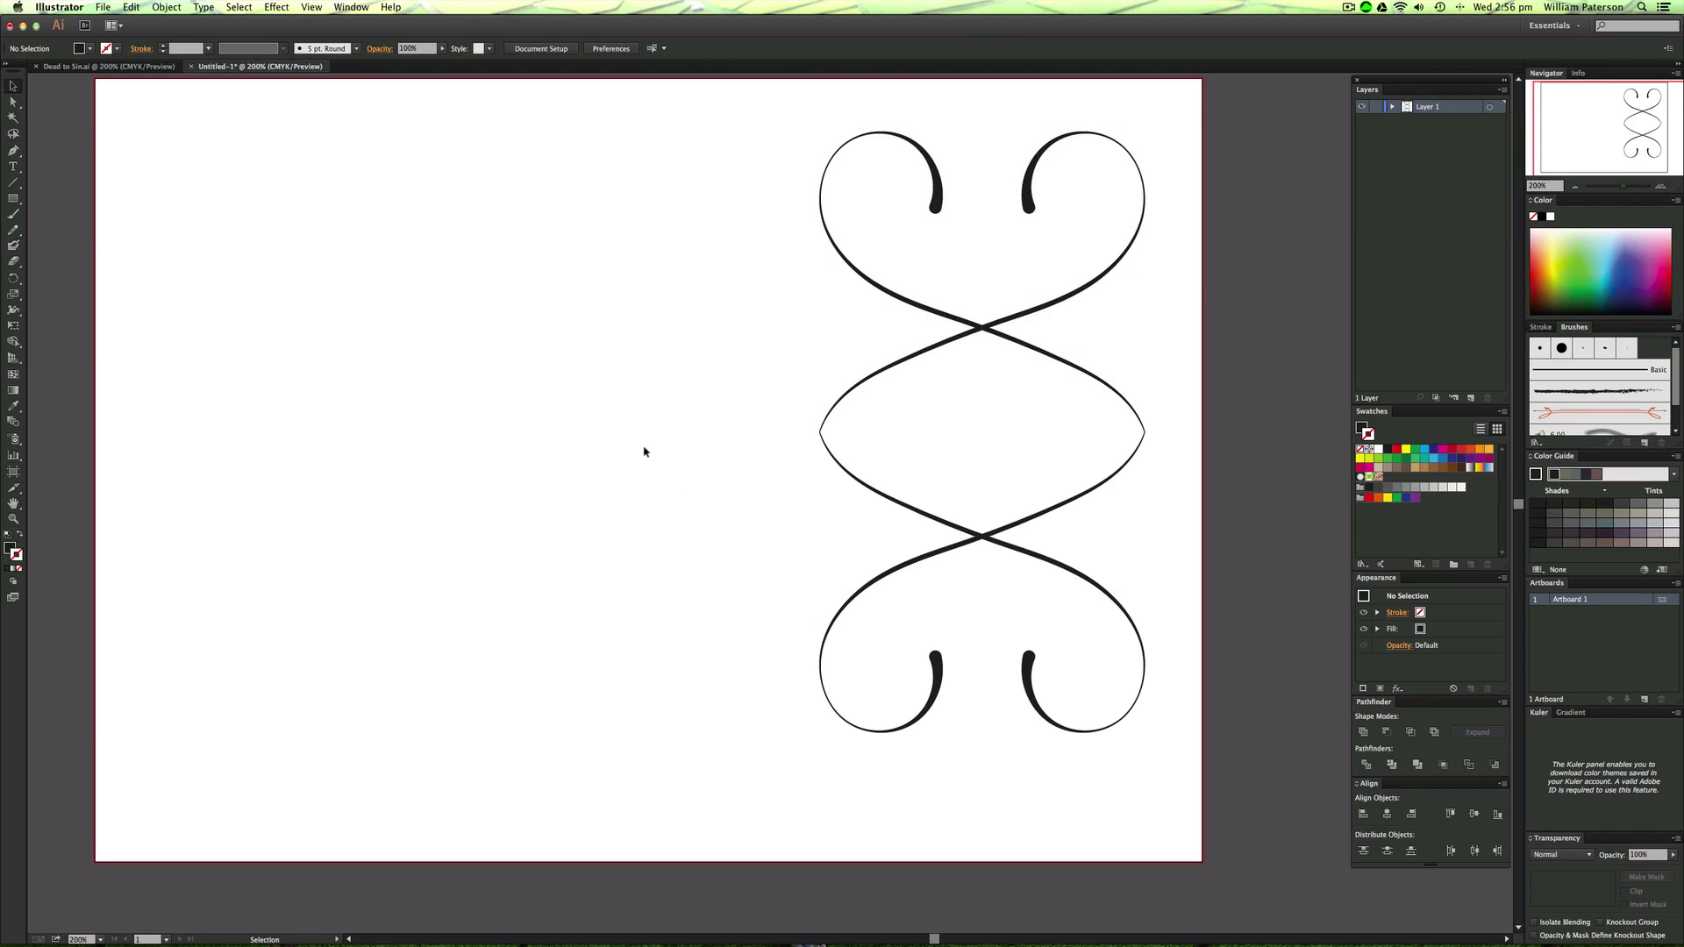
# Try drawing an S-shaped flourish freehand with the Pencil tool beside the ornament, undoing each attempt.
pyautogui.press('n')
pyautogui.moveTo(390, 591)
pyautogui.mouseDown()
pyautogui.moveTo(400, 548)
pyautogui.moveTo(657, 308)
pyautogui.moveTo(484, 318)
pyautogui.mouseUp()
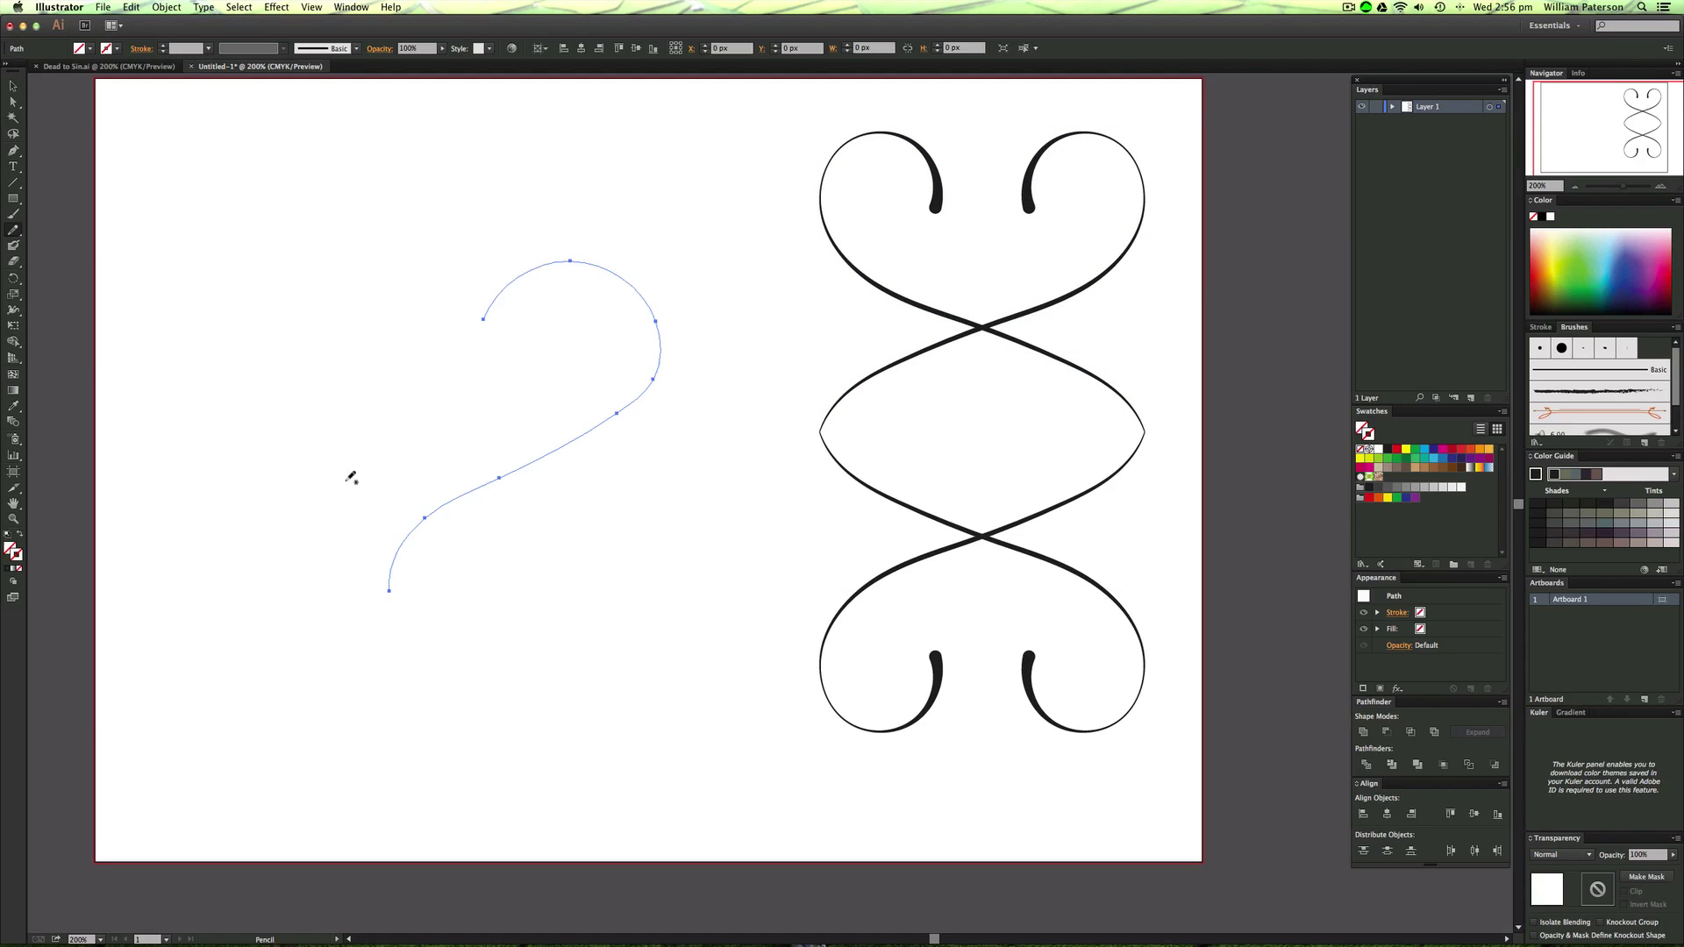
pyautogui.press('super+z')
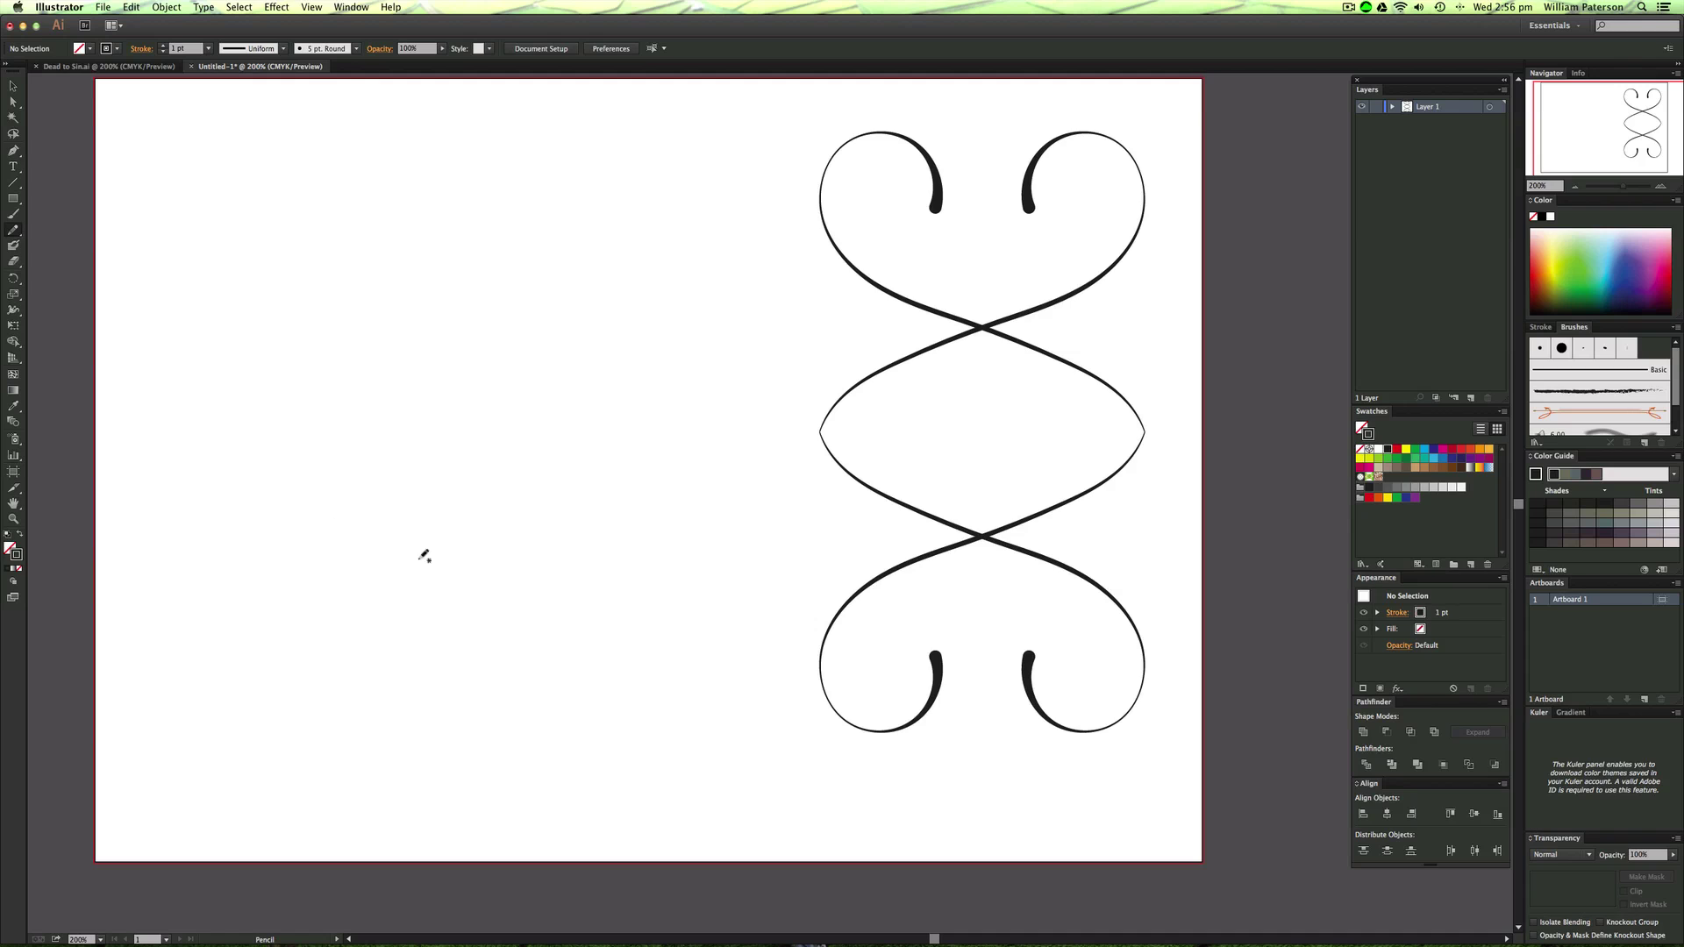
pyautogui.moveTo(396, 625)
pyautogui.mouseDown()
pyautogui.moveTo(637, 384)
pyautogui.moveTo(448, 356)
pyautogui.mouseUp()
pyautogui.press('super+z')
pyautogui.moveTo(378, 731)
pyautogui.mouseDown()
pyautogui.moveTo(447, 608)
pyautogui.moveTo(766, 411)
pyautogui.moveTo(612, 320)
pyautogui.mouseUp()
pyautogui.press('a')
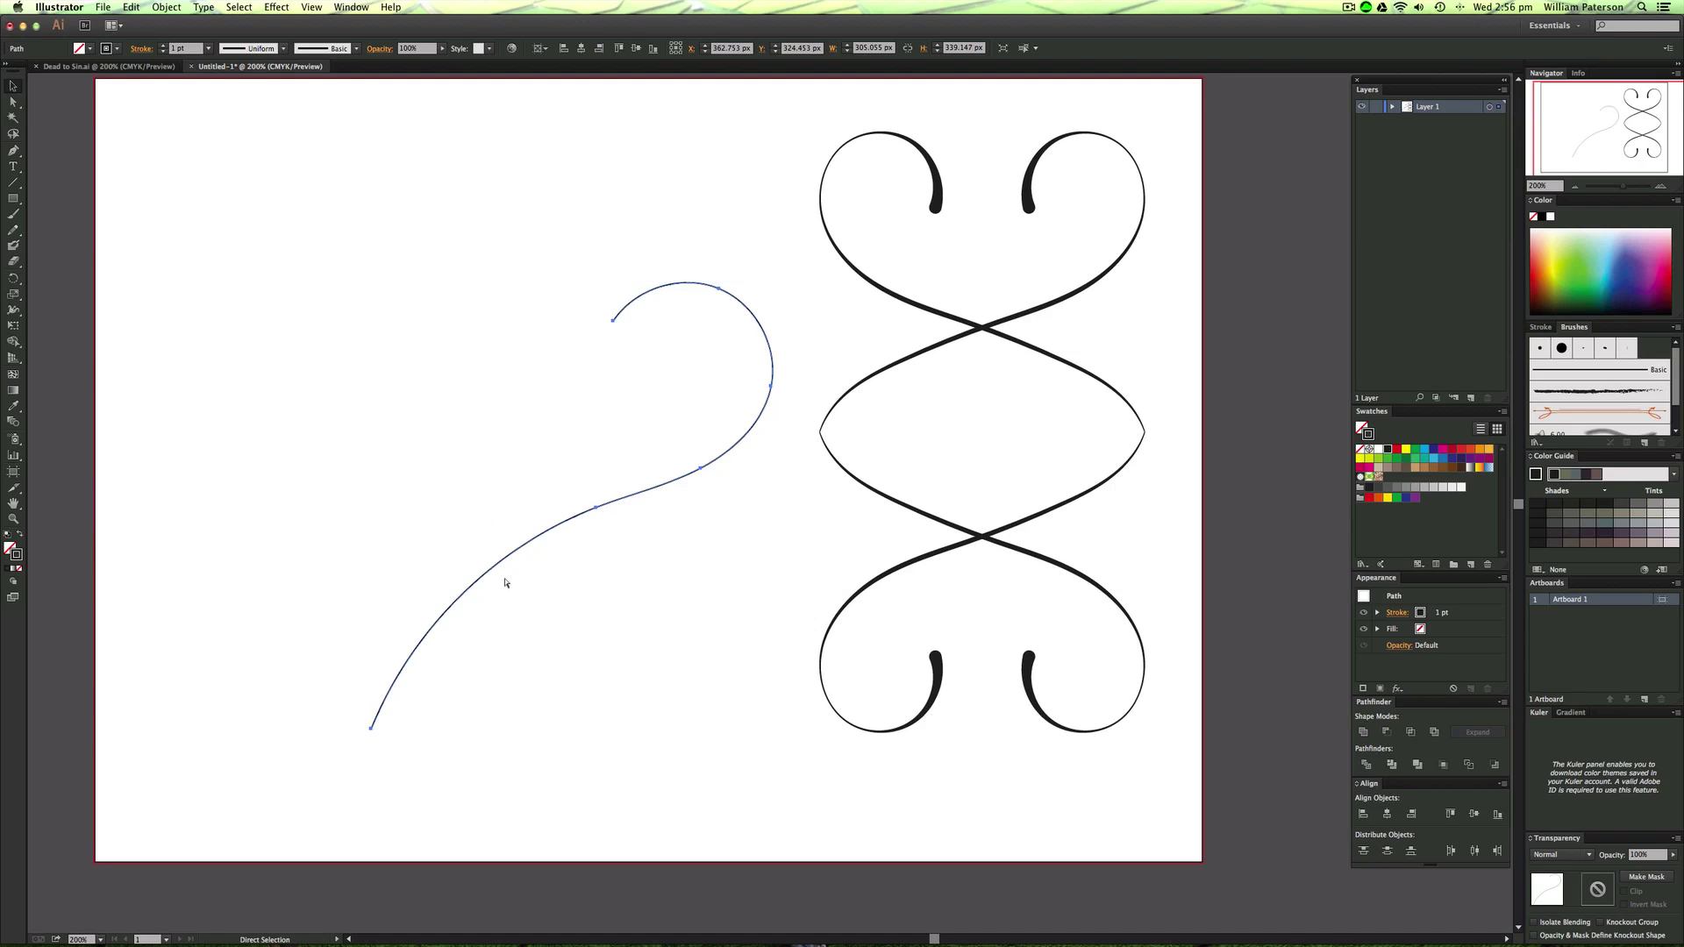
pyautogui.press('super+z')
# Try sketching a small stem loop and a leaf's upper edge with the Pencil tool, undoing unwanted strokes.
pyautogui.press('n')
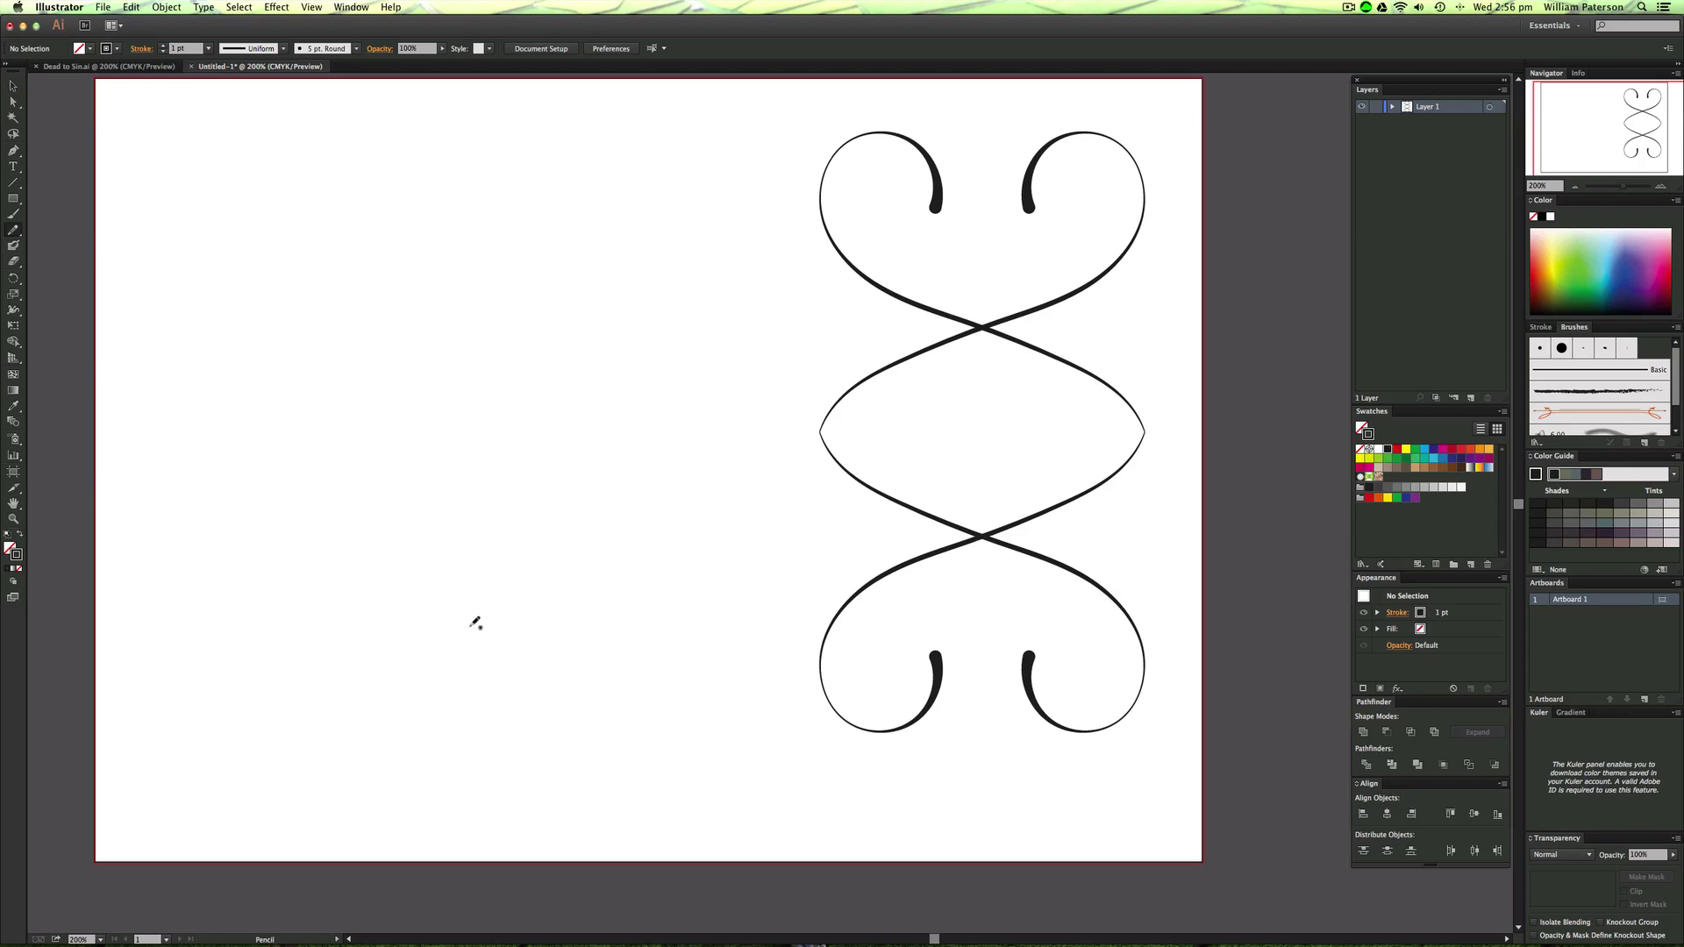
pyautogui.moveTo(439, 645); pyautogui.dragTo(639, 465)
pyautogui.press('super+z')
pyautogui.moveTo(465, 508)
pyautogui.mouseDown()
pyautogui.moveTo(481, 530)
pyautogui.moveTo(470, 498)
pyautogui.moveTo(455, 515)
pyautogui.moveTo(465, 478)
pyautogui.moveTo(567, 365)
pyautogui.moveTo(628, 330)
pyautogui.mouseUp()
pyautogui.press('super+z')
pyautogui.press('super+z')
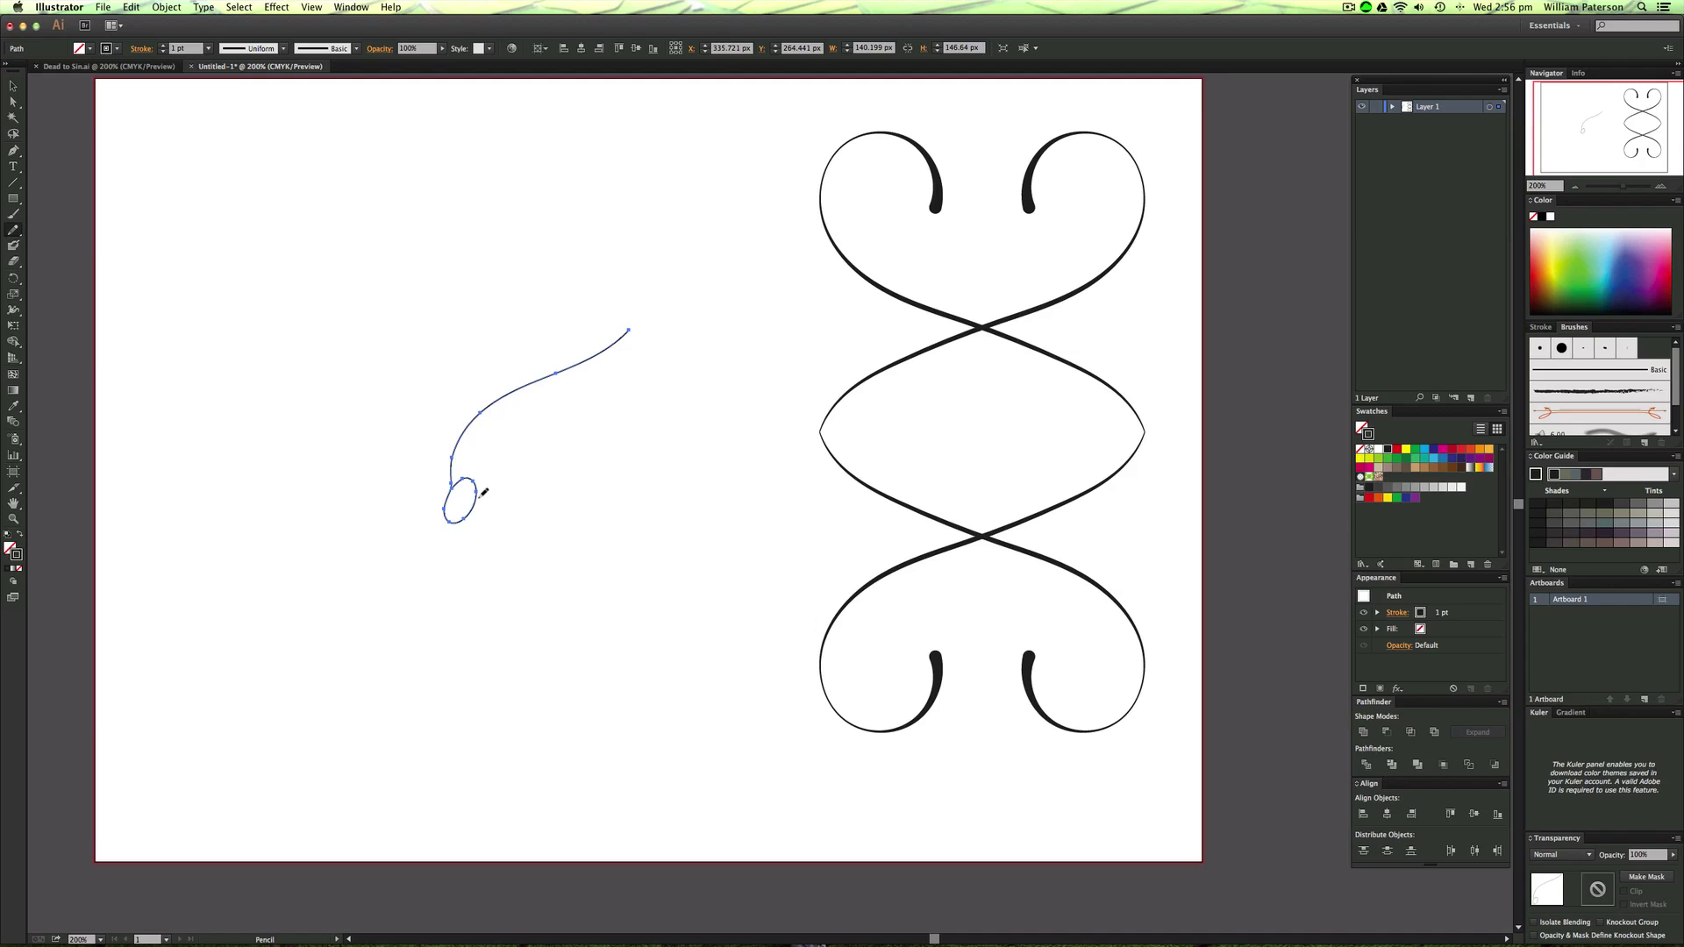
# Try drawing the leaf's lower edge from the small loop to the leaf tip, undoing and redrawing the curve.
pyautogui.moveTo(501, 493)
pyautogui.mouseDown()
pyautogui.moveTo(576, 457)
pyautogui.moveTo(633, 372)
pyautogui.moveTo(643, 312)
pyautogui.mouseUp()
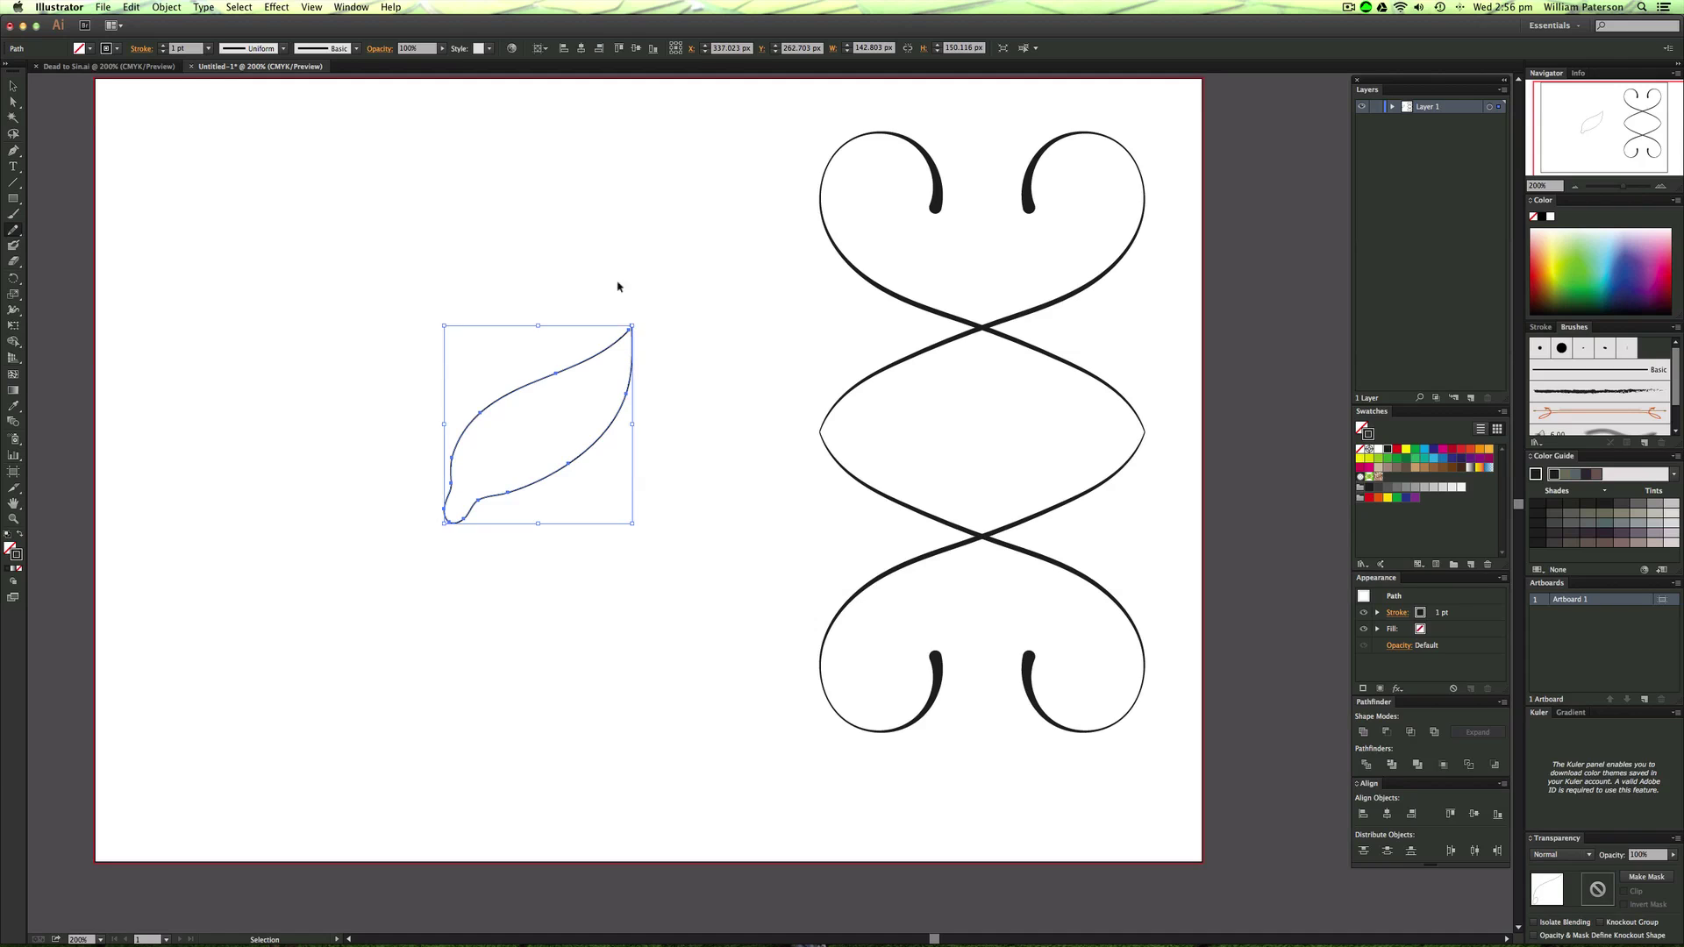
pyautogui.press('super+z')
pyautogui.moveTo(484, 493)
pyautogui.mouseDown()
pyautogui.moveTo(620, 331)
pyautogui.moveTo(614, 347)
pyautogui.mouseUp()
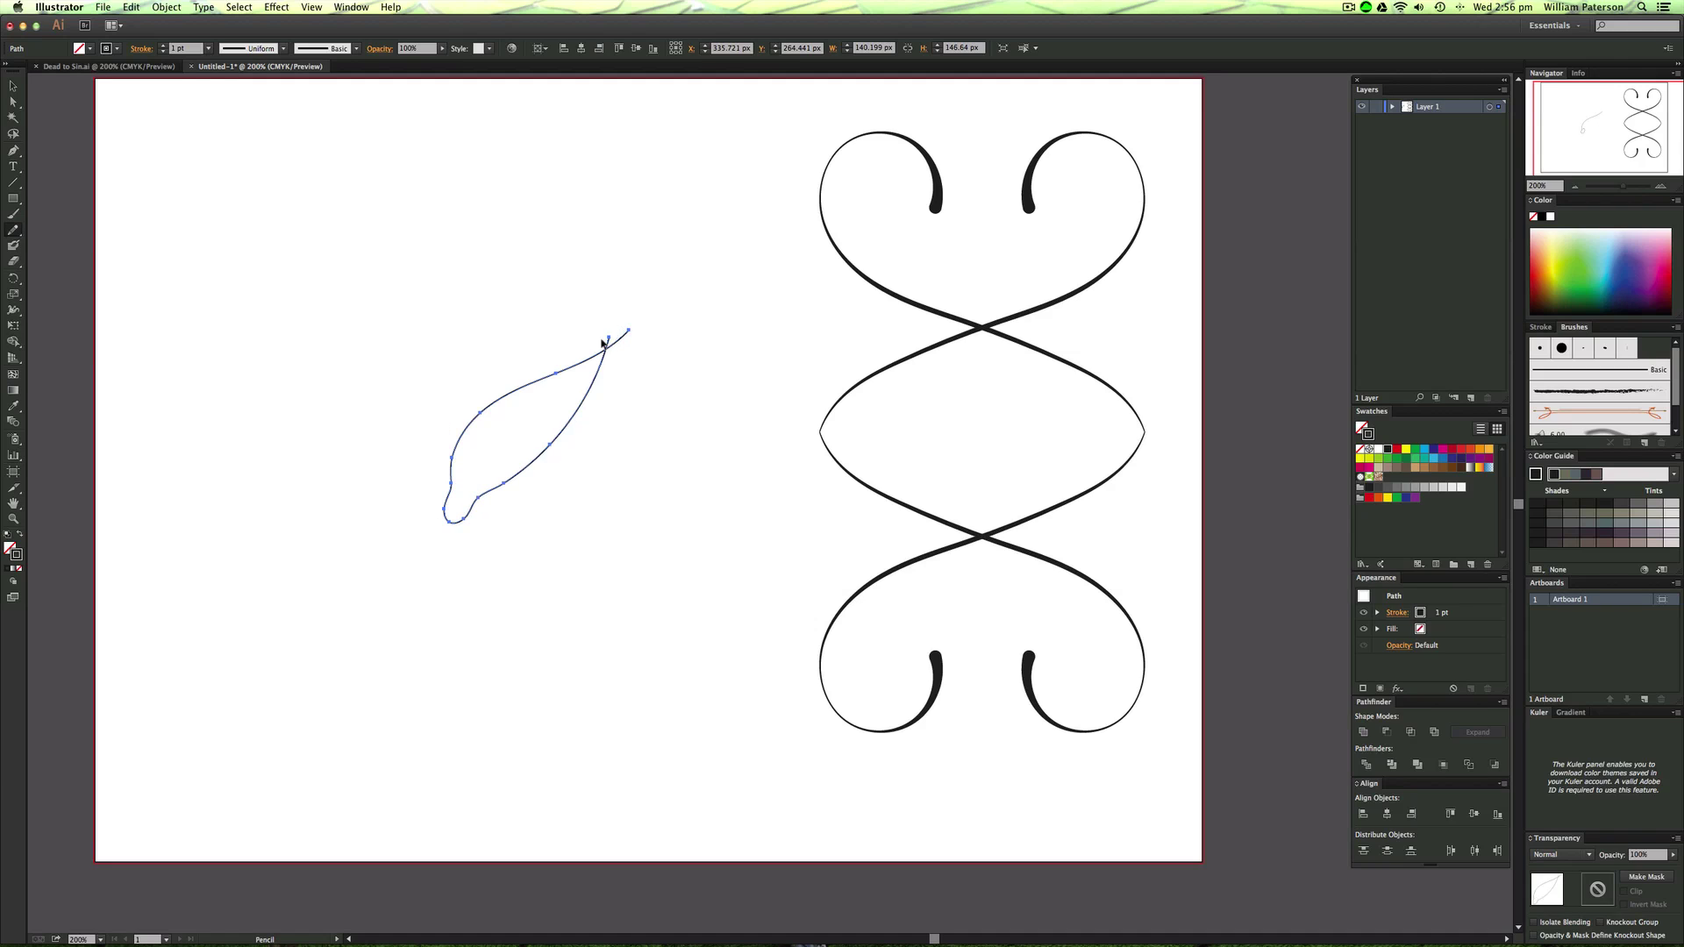
pyautogui.press('super+z')
pyautogui.moveTo(483, 493)
pyautogui.mouseDown()
pyautogui.moveTo(612, 406)
pyautogui.moveTo(639, 319)
pyautogui.mouseUp()
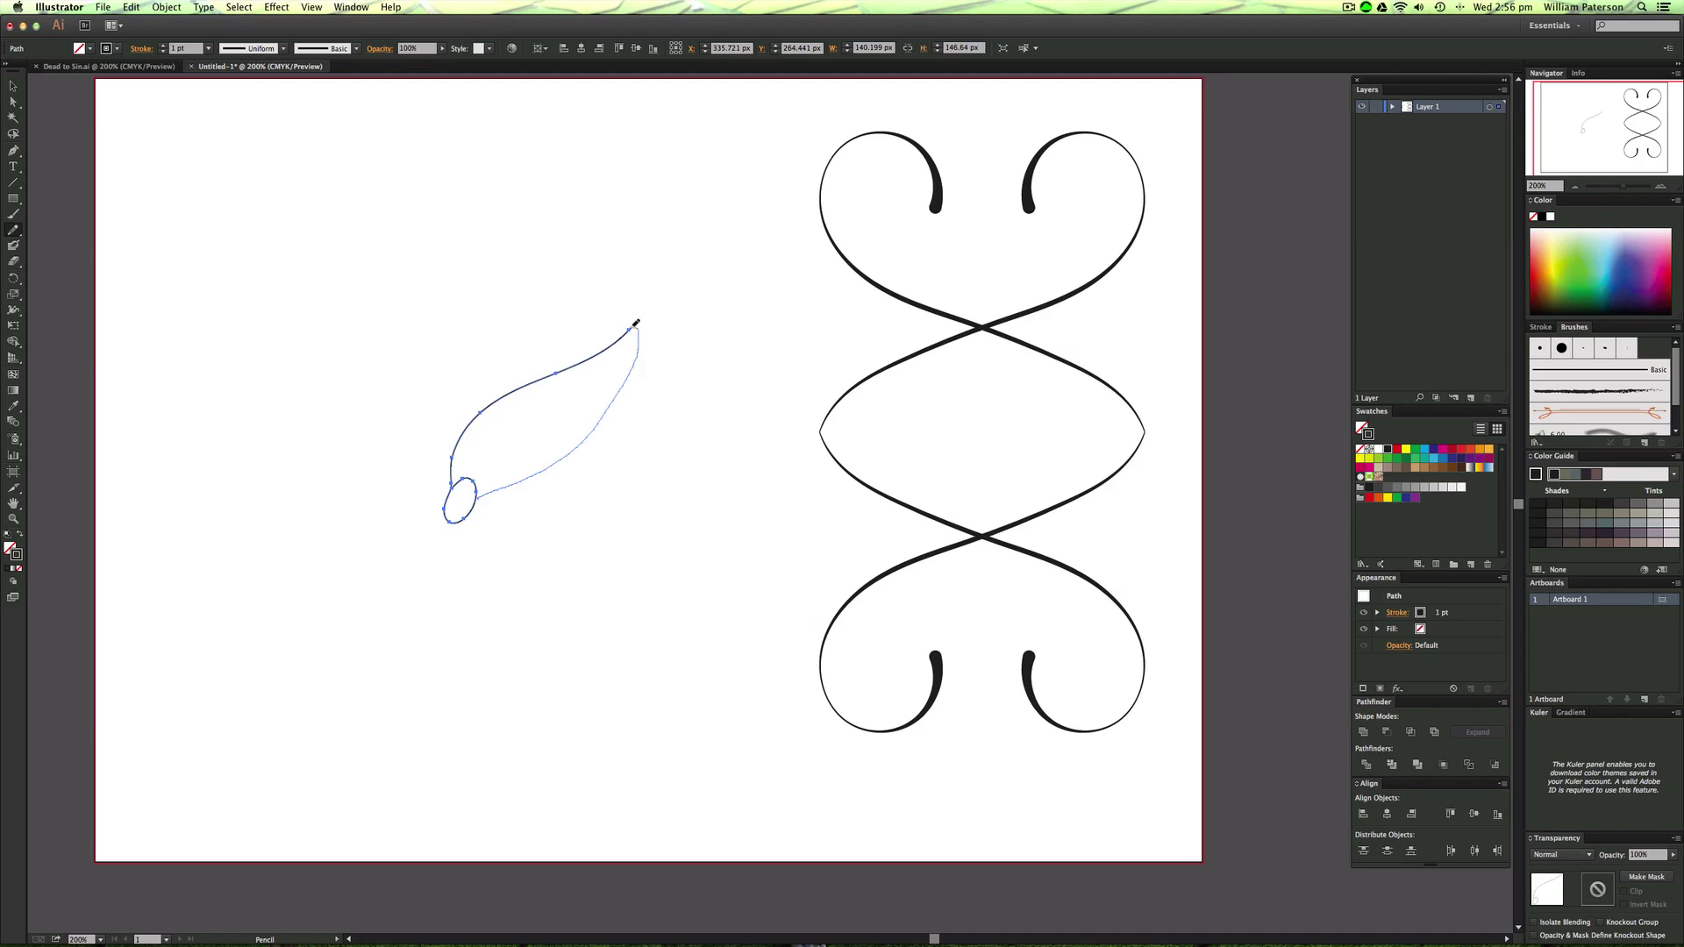
pyautogui.press('super+z')
pyautogui.moveTo(482, 497)
pyautogui.mouseDown()
pyautogui.moveTo(561, 457)
pyautogui.moveTo(647, 346)
pyautogui.moveTo(637, 332)
pyautogui.mouseUp()
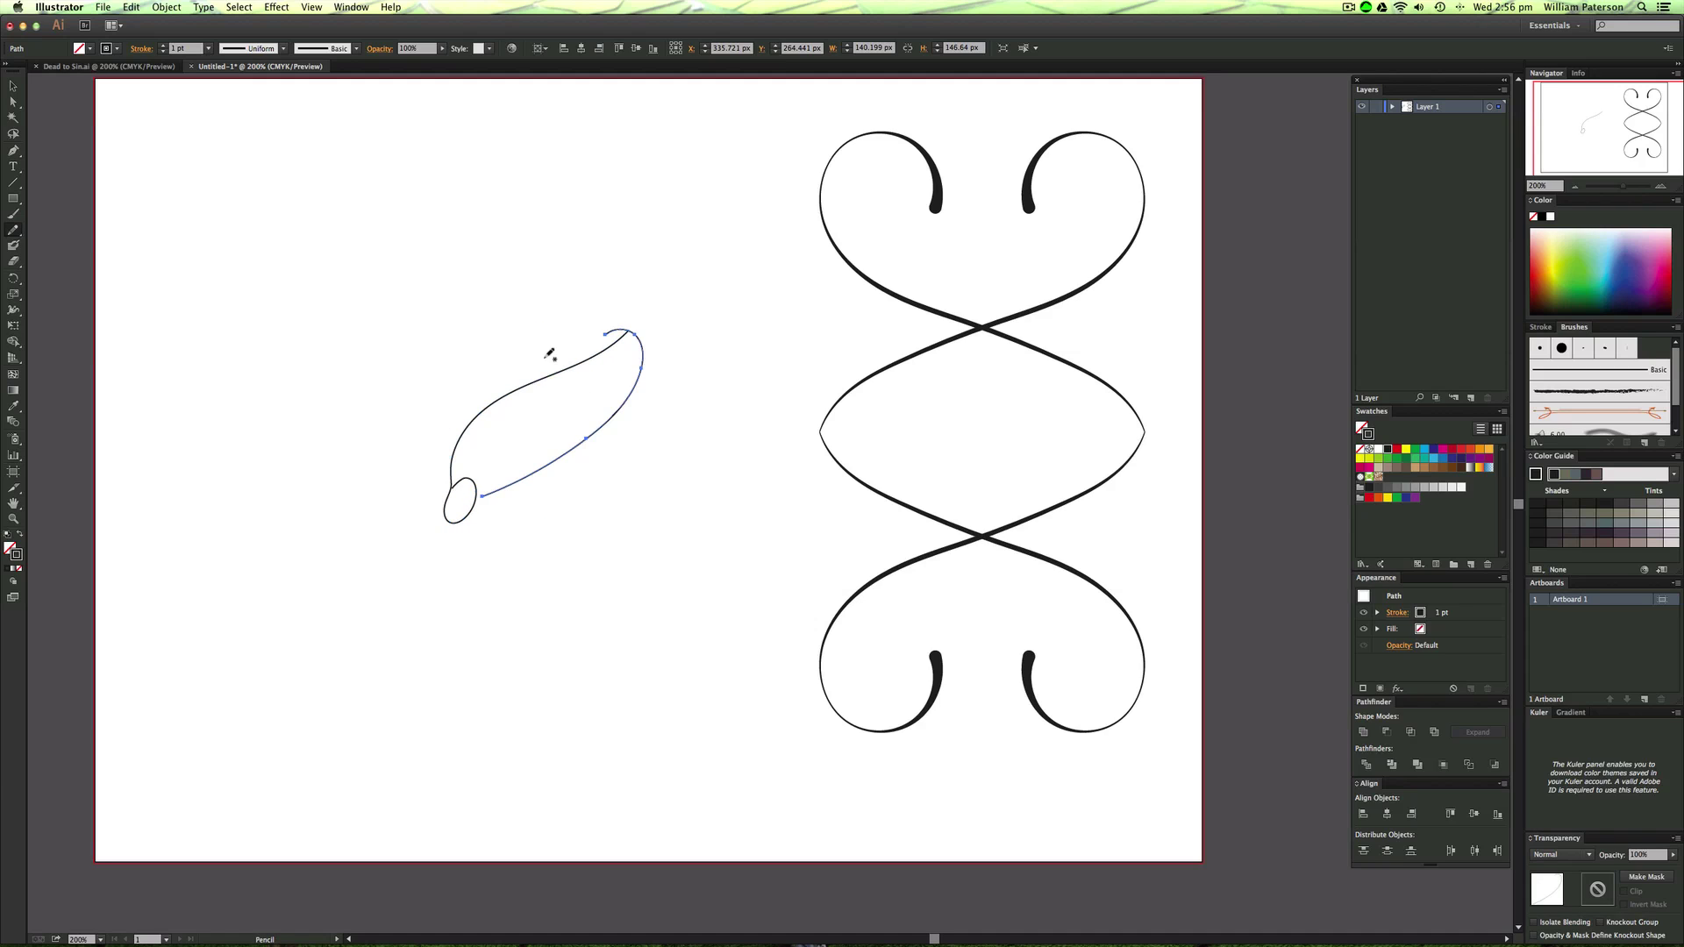
# Try drawing a second leaf extending down and left from the small loop, and undo its strokes.
pyautogui.keyDown('super'); pyautogui.click(455, 521); pyautogui.keyUp('super')
pyautogui.moveTo(438, 516); pyautogui.dragTo(298, 679)
pyautogui.keyDown('super'); pyautogui.click(339, 632); pyautogui.keyUp('super')
pyautogui.moveTo(463, 524)
pyautogui.mouseDown()
pyautogui.moveTo(423, 621)
pyautogui.moveTo(315, 673)
pyautogui.mouseUp()
pyautogui.press('super+z')
pyautogui.press('super+z')
pyautogui.press('super+z')
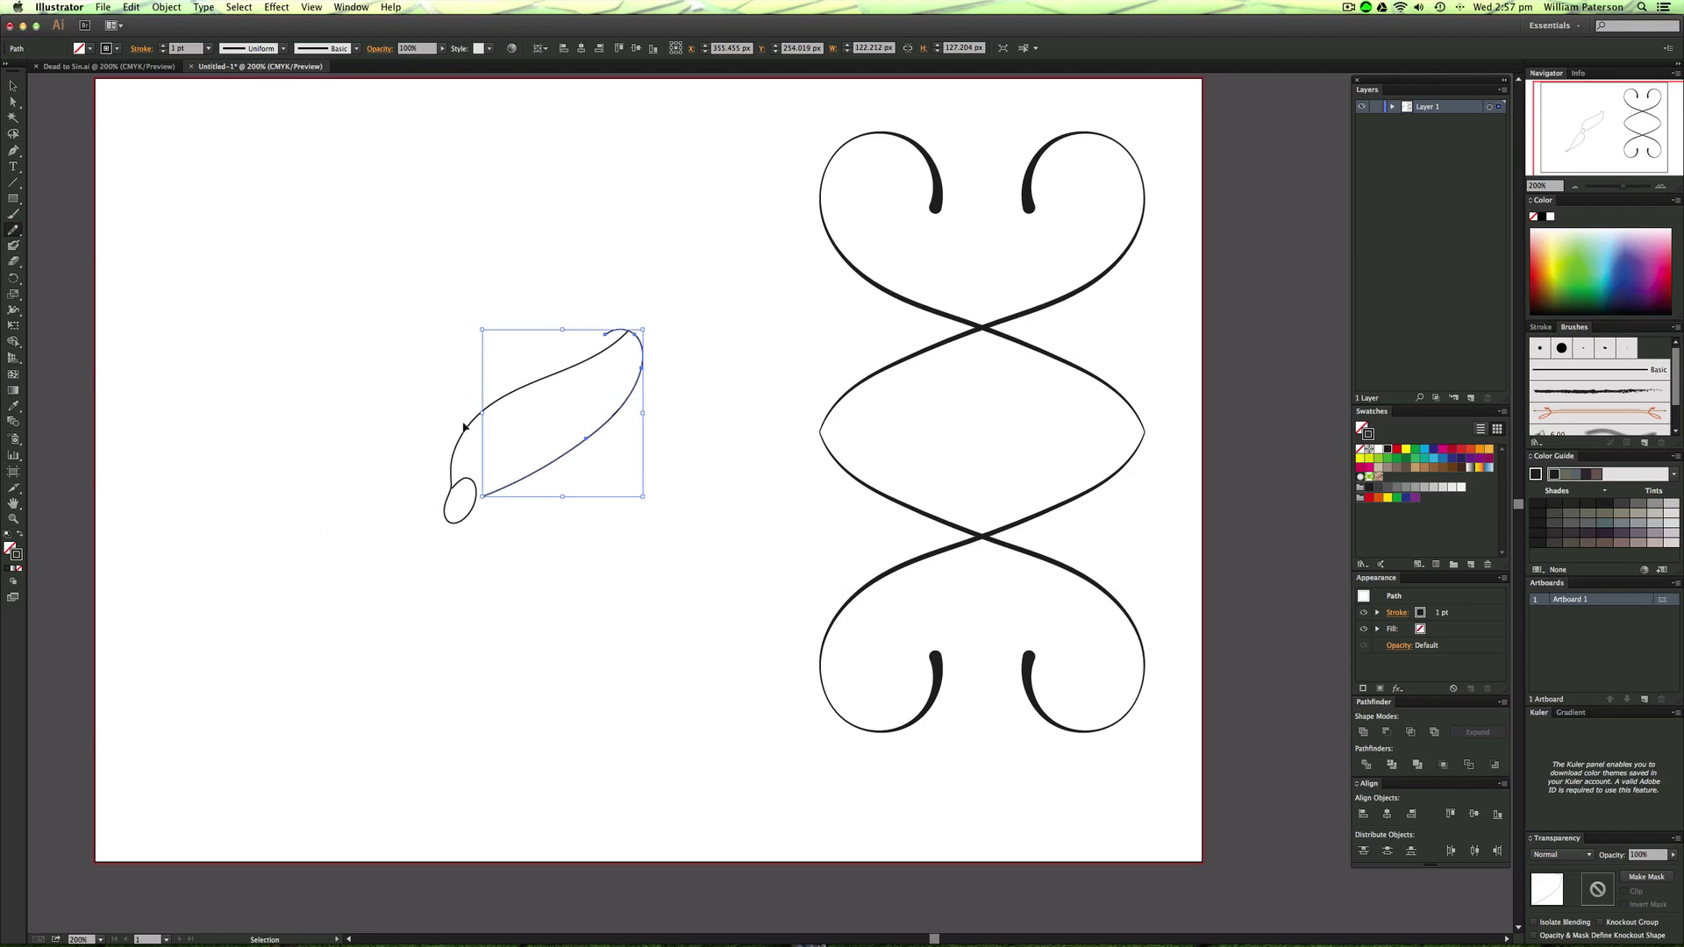
# Try redrawing the leaf's lower edge, and undo all the leaf strokes.
pyautogui.moveTo(476, 493)
pyautogui.mouseDown()
pyautogui.moveTo(537, 477)
pyautogui.moveTo(622, 410)
pyautogui.moveTo(641, 317)
pyautogui.mouseUp()
pyautogui.press('super+z')
pyautogui.press('super+z')
pyautogui.press('super+z')
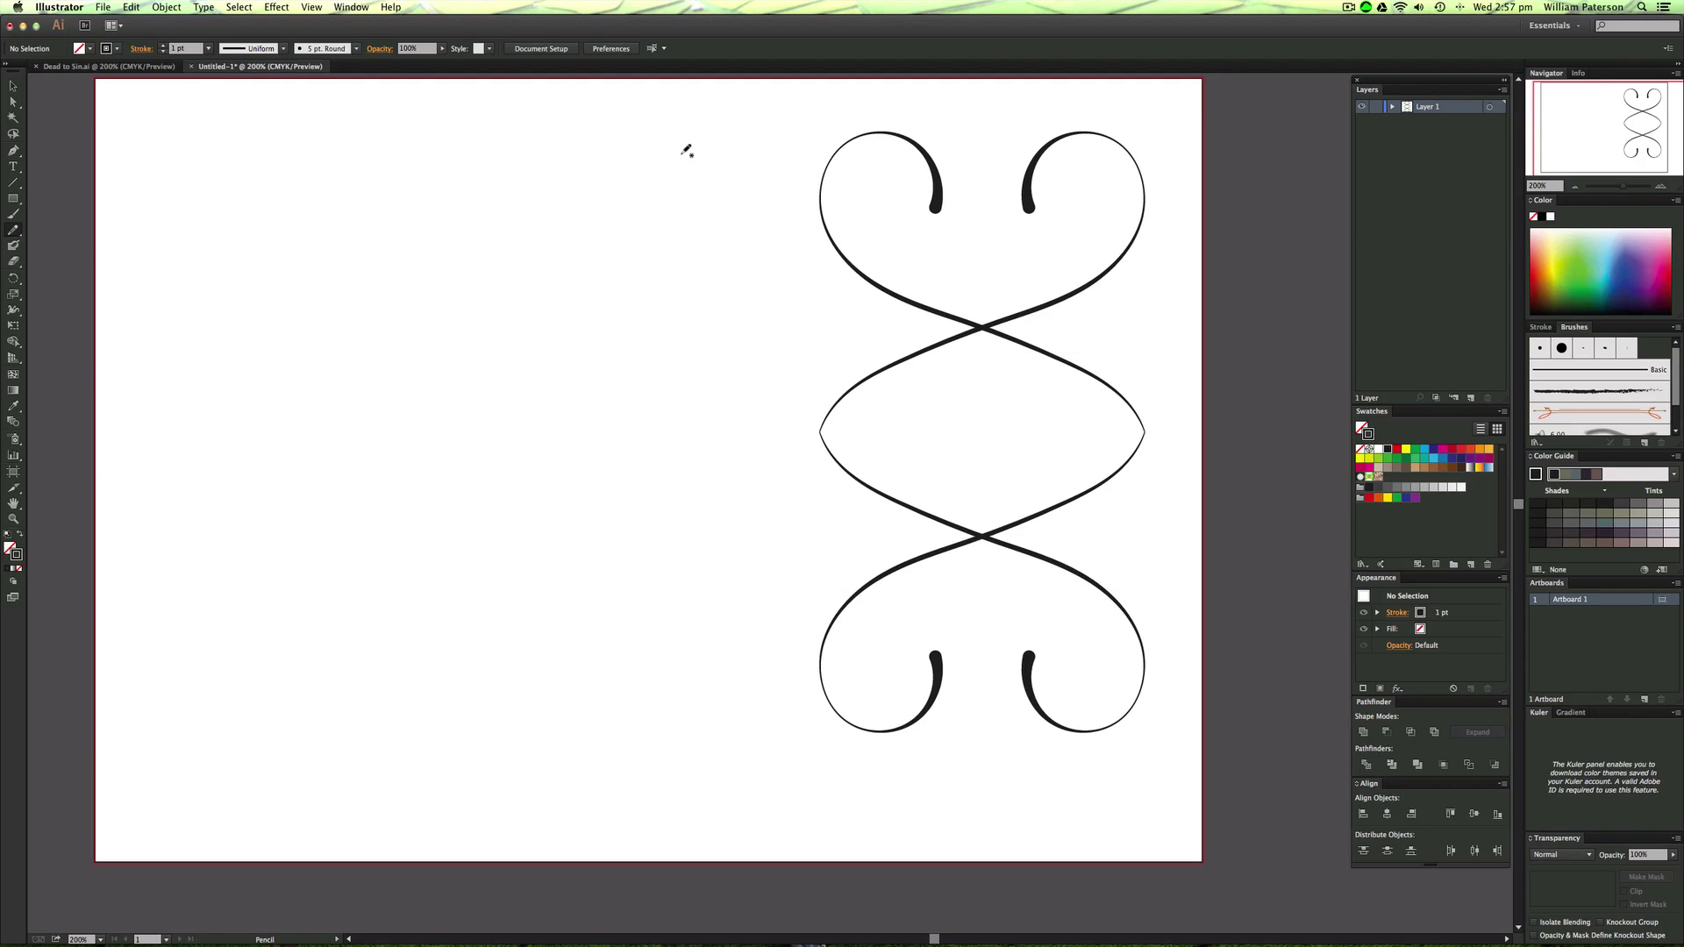
# Switch to the Dead to Sin.ai document and examine the looped flourish extending from the letter D, comparing with the untitled document.
pyautogui.click(145, 68)
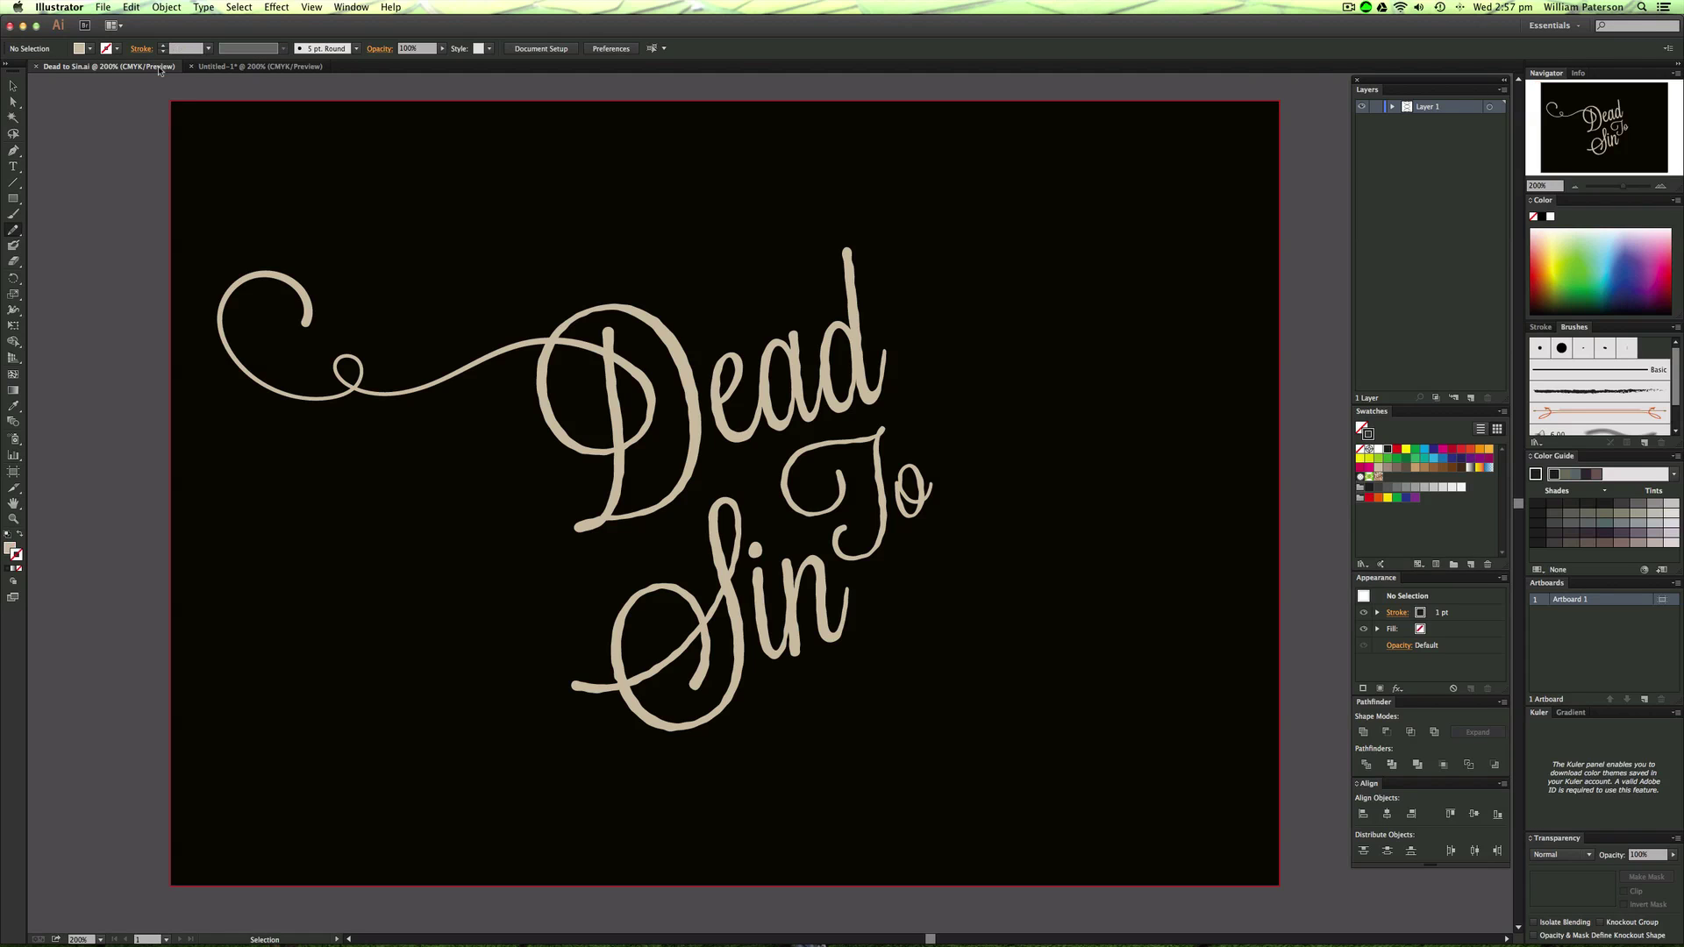
pyautogui.press('v')
pyautogui.moveTo(455, 317); pyautogui.dragTo(436, 421)
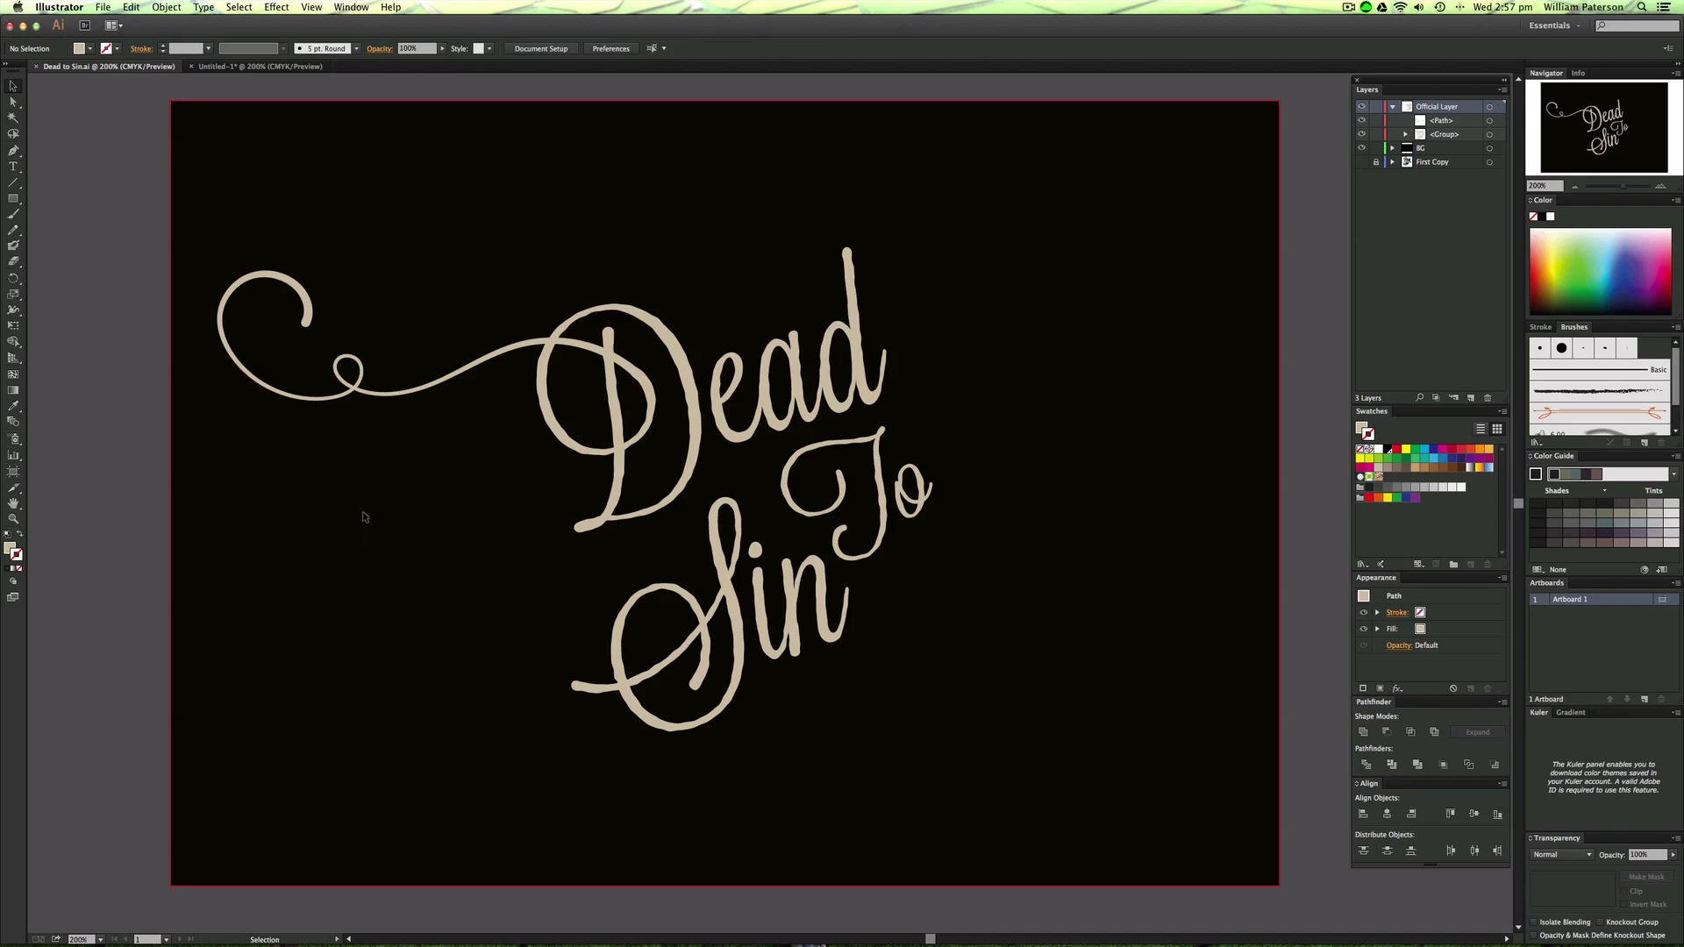
pyautogui.moveTo(365, 513); pyautogui.dragTo(410, 316)
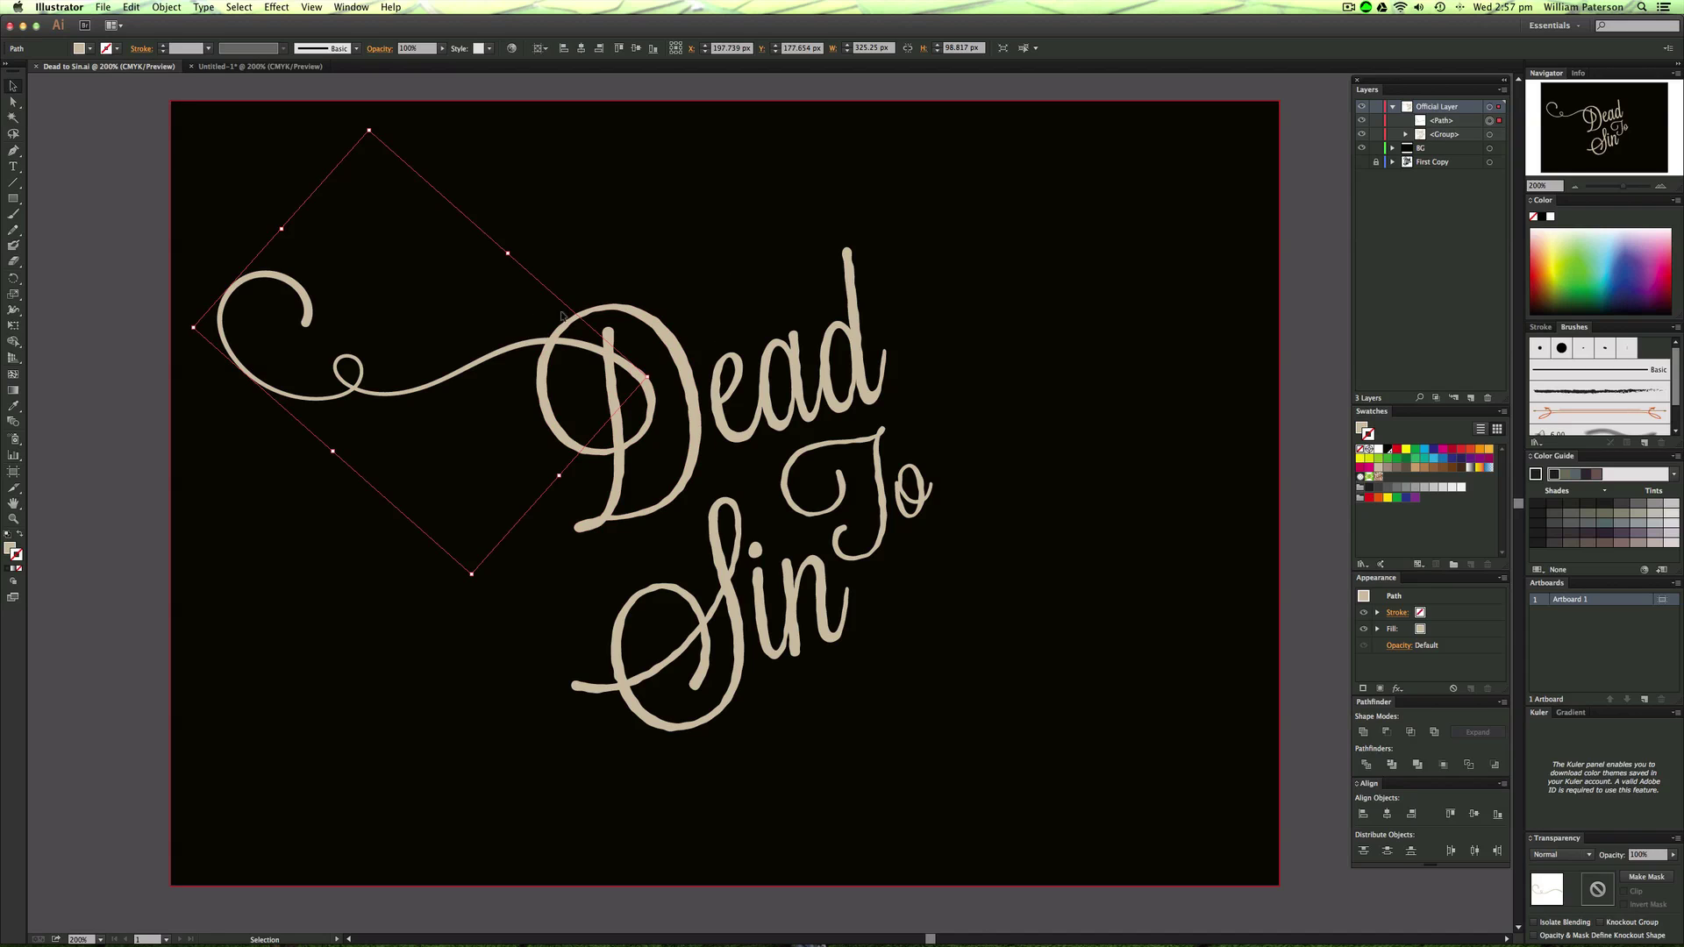
pyautogui.click(413, 308)
pyautogui.moveTo(338, 525); pyautogui.dragTo(439, 277)
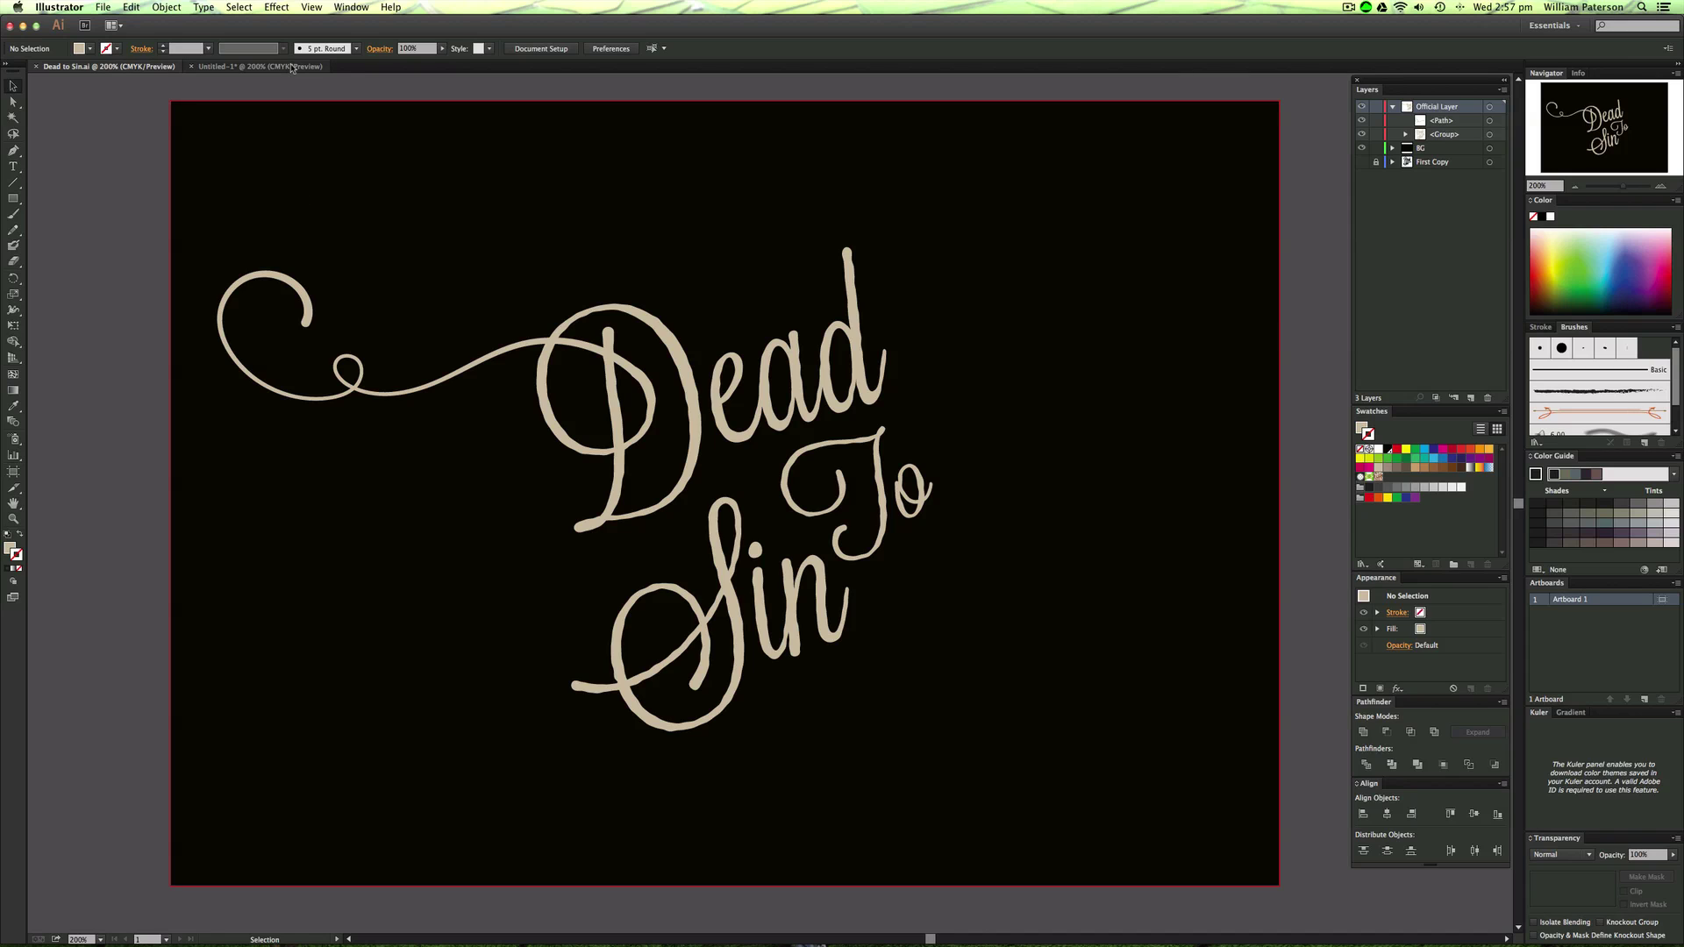
pyautogui.click(256, 67)
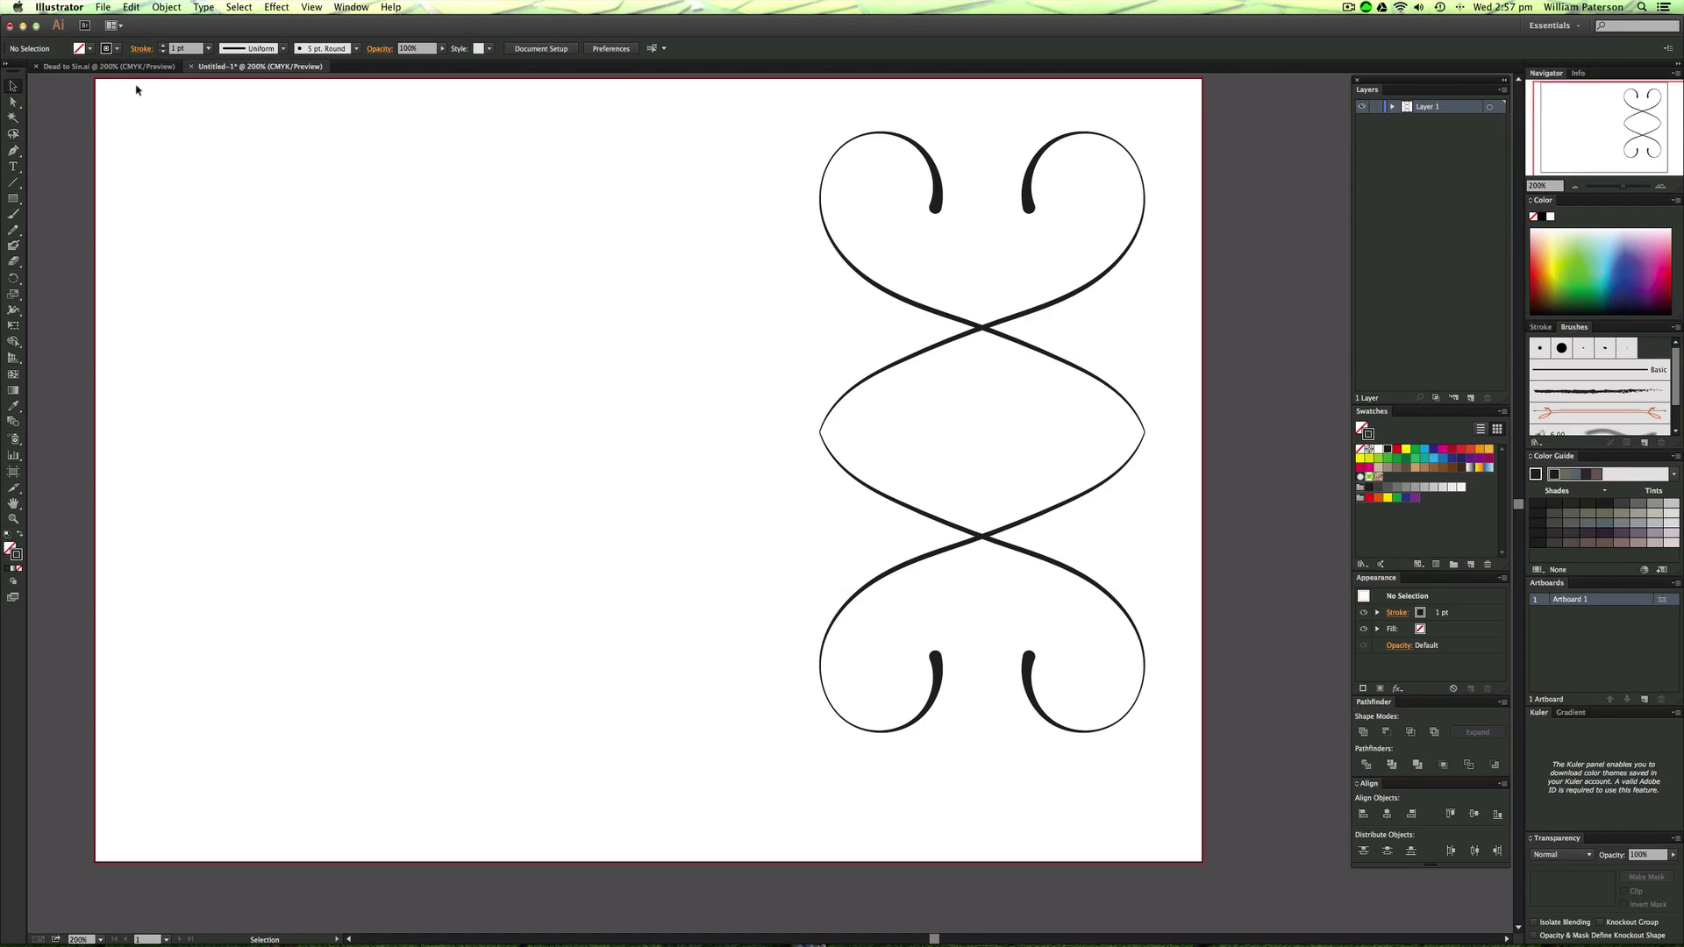
pyautogui.click(112, 67)
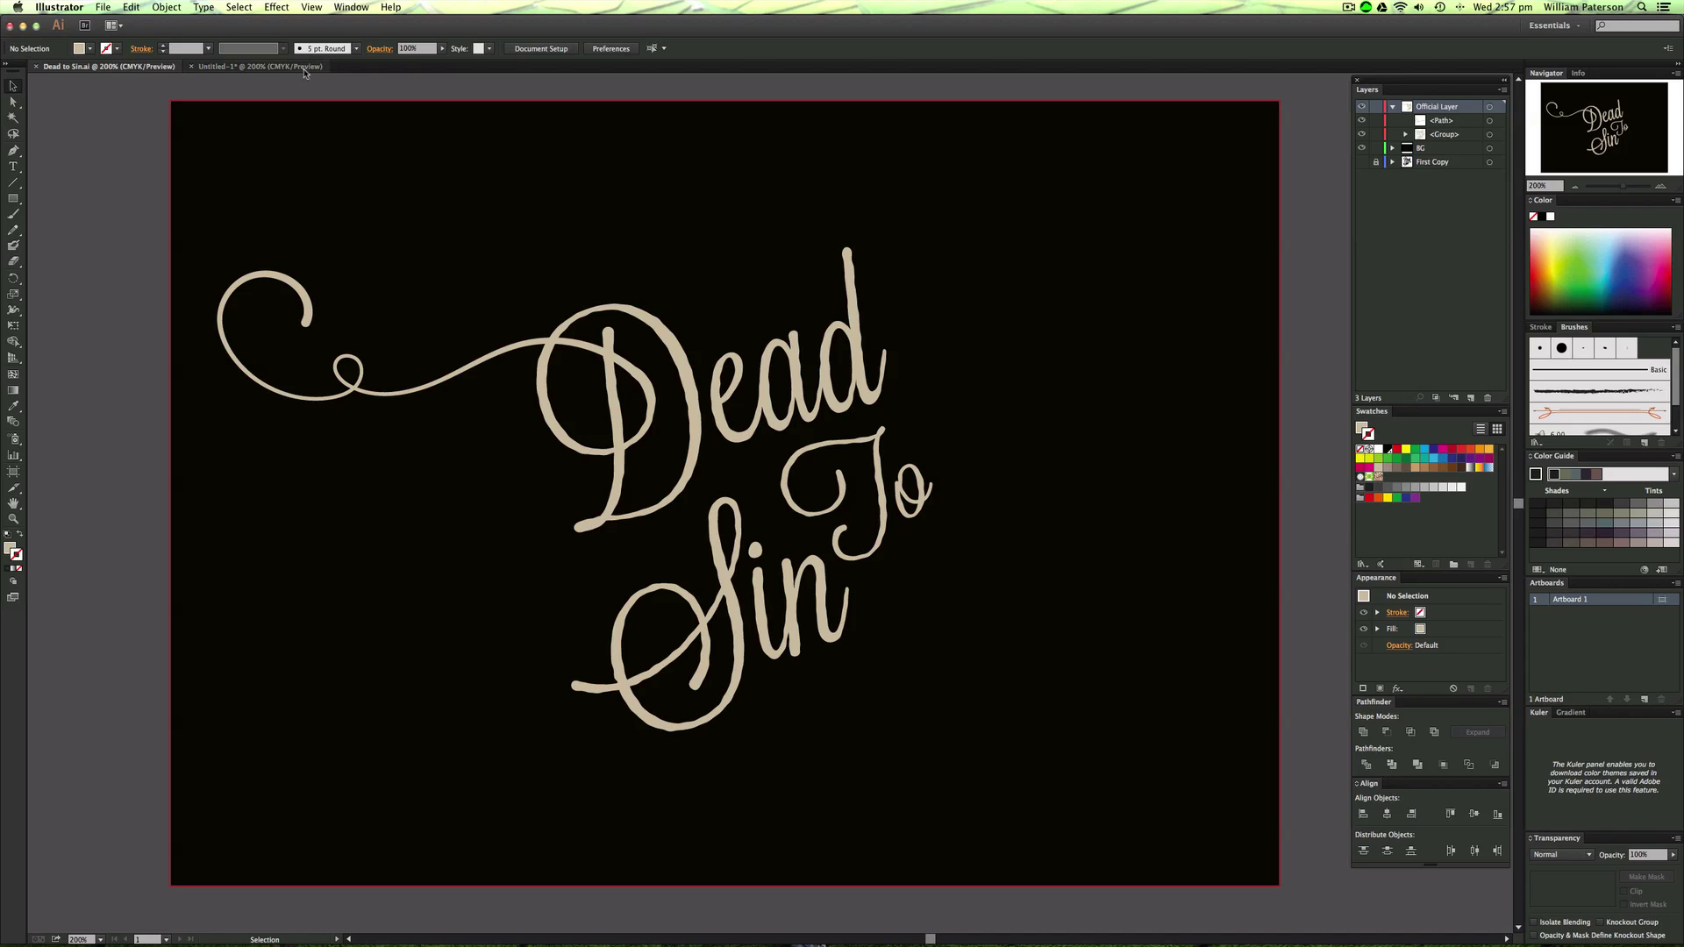
# Return to the Untitled-1 document and examine the upper half of the mirrored ornament by selecting its flourishes.
pyautogui.click(260, 66)
pyautogui.moveTo(757, 266); pyautogui.dragTo(1186, 255)
pyautogui.moveTo(1210, 211); pyautogui.dragTo(772, 309)
pyautogui.moveTo(772, 309); pyautogui.dragTo(1196, 217)
pyautogui.moveTo(1183, 212); pyautogui.dragTo(280, 250)
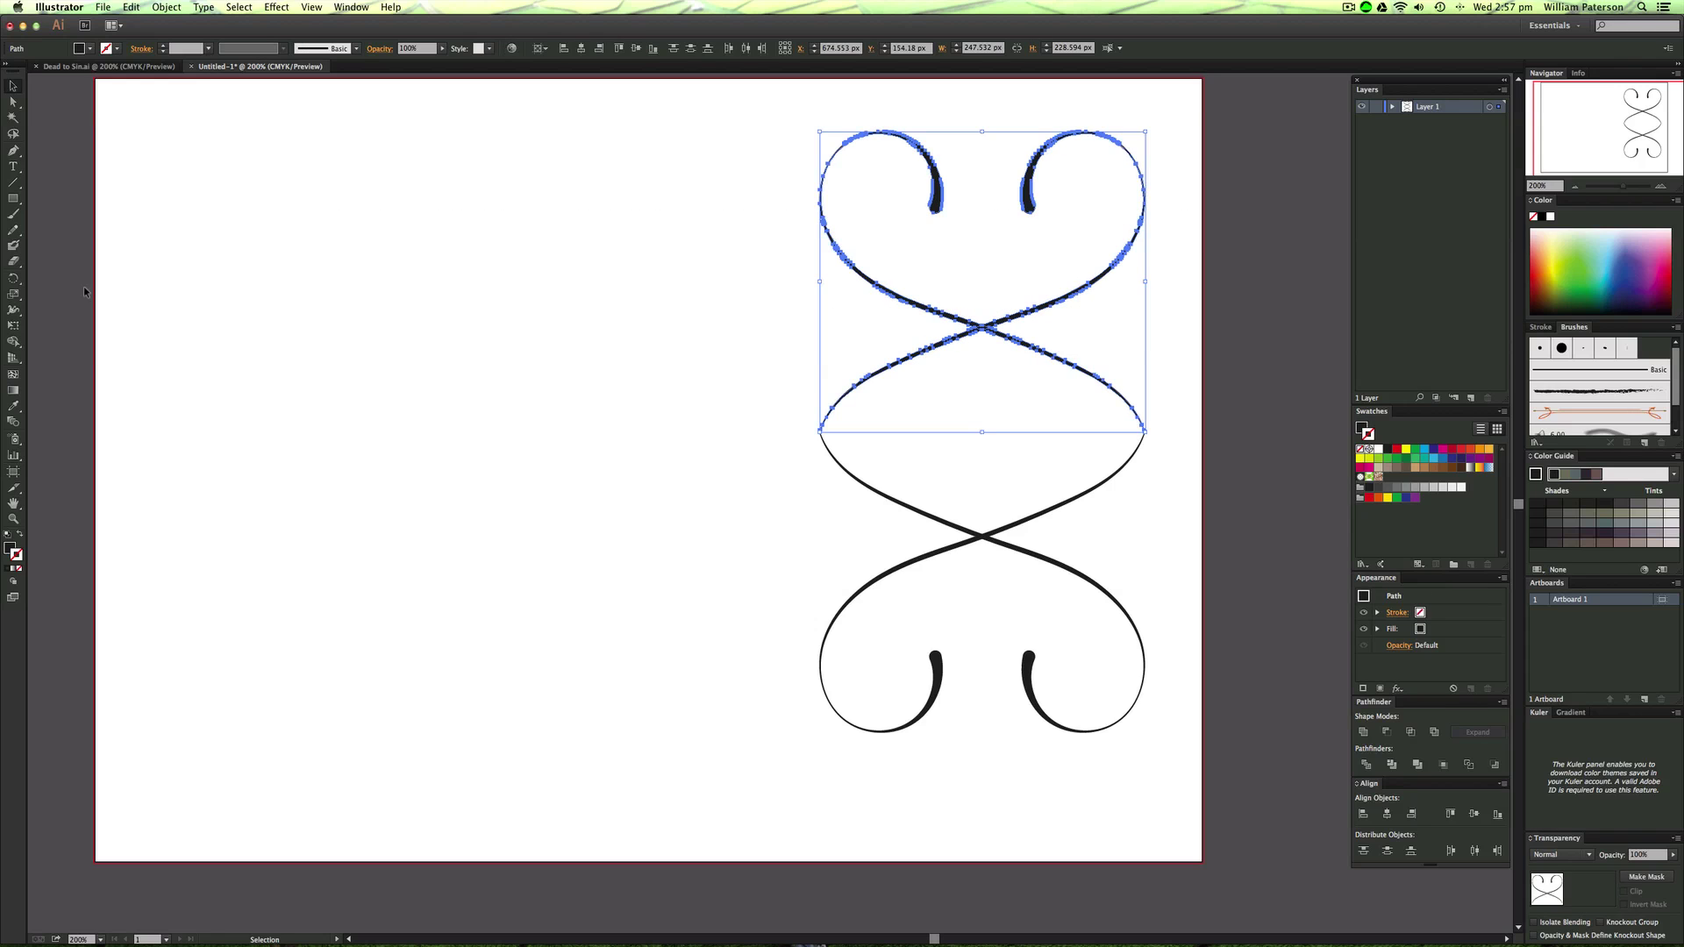
pyautogui.click(910, 352)
pyautogui.moveTo(678, 368); pyautogui.dragTo(642, 410)
pyautogui.moveTo(799, 280); pyautogui.dragTo(959, 163)
pyautogui.moveTo(983, 138)
pyautogui.mouseDown()
pyautogui.moveTo(811, 226)
pyautogui.moveTo(965, 135)
pyautogui.mouseUp()
pyautogui.moveTo(974, 135); pyautogui.dragTo(771, 285)
pyautogui.click(695, 280)
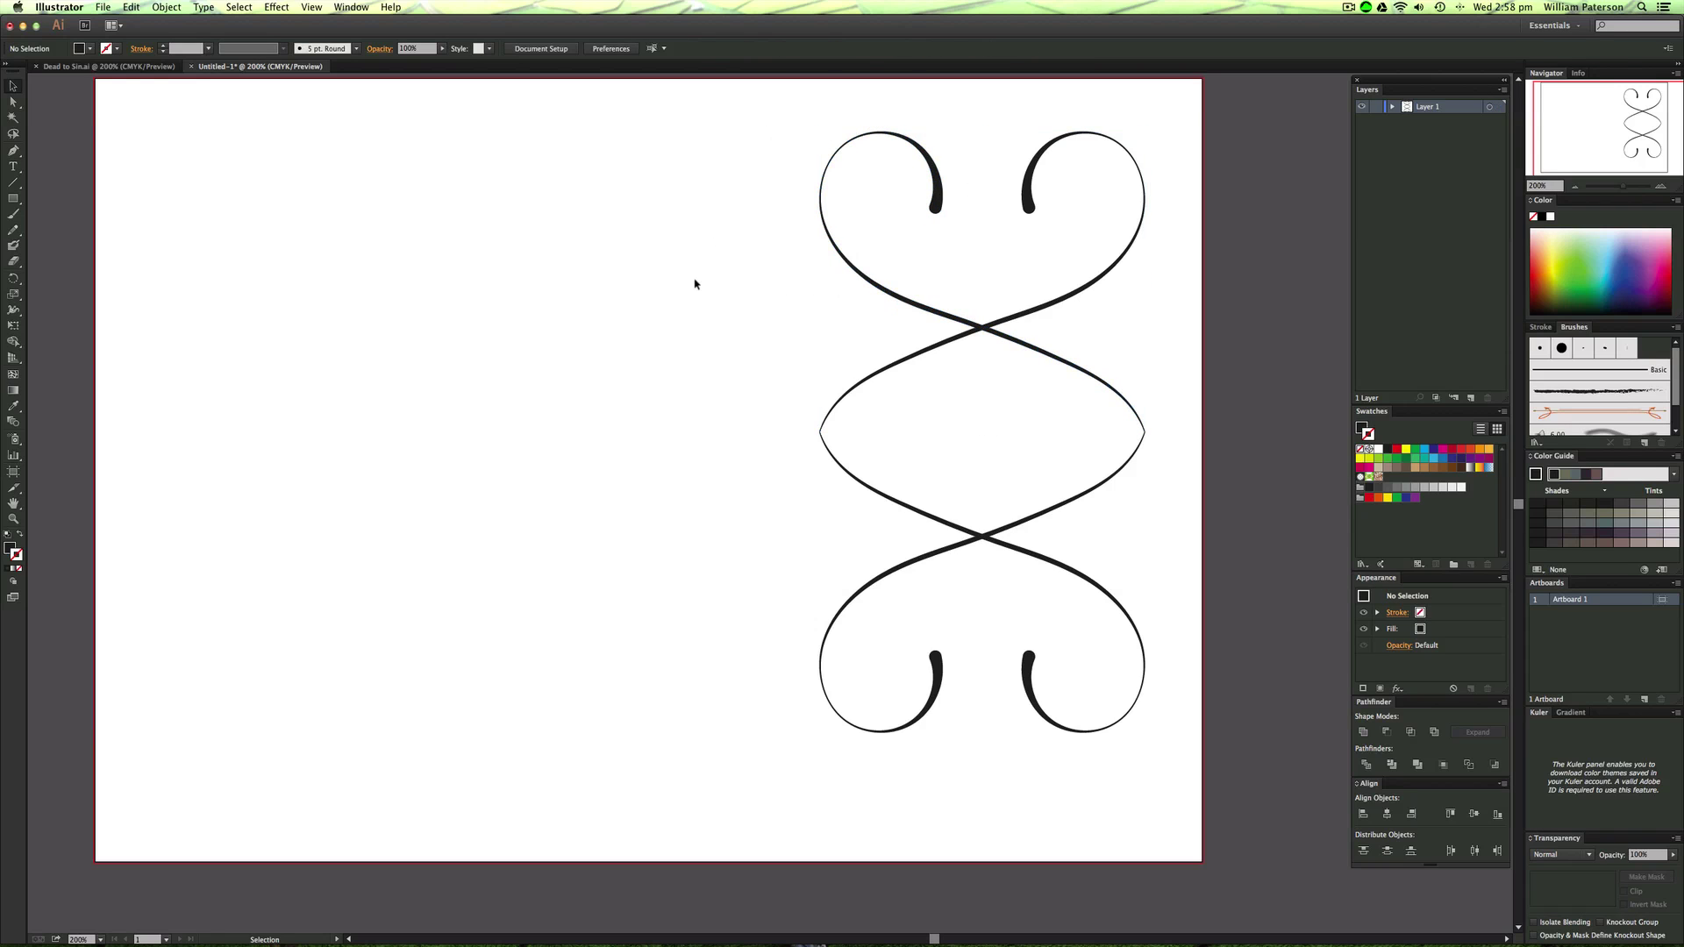